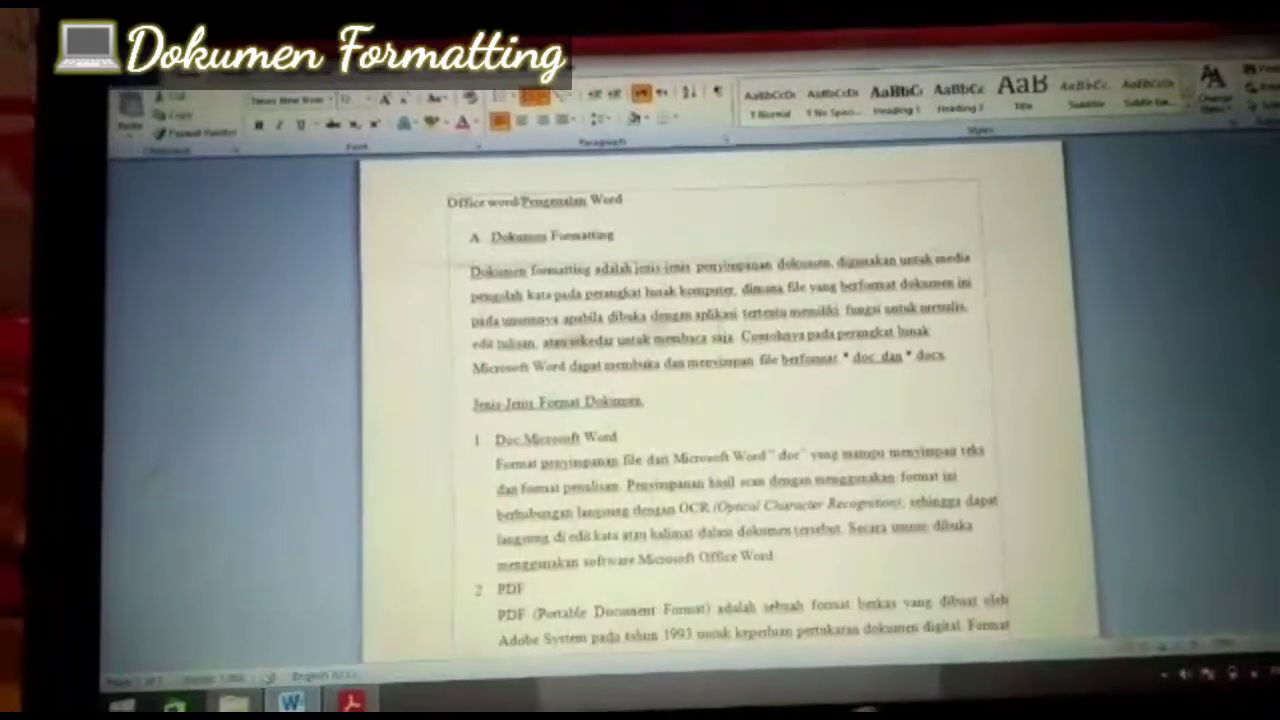
- Read through the Dokumen Formatting section on the document format types, including a look at the open PDF example in Acrobat
scroll(609, 460, down, 3)
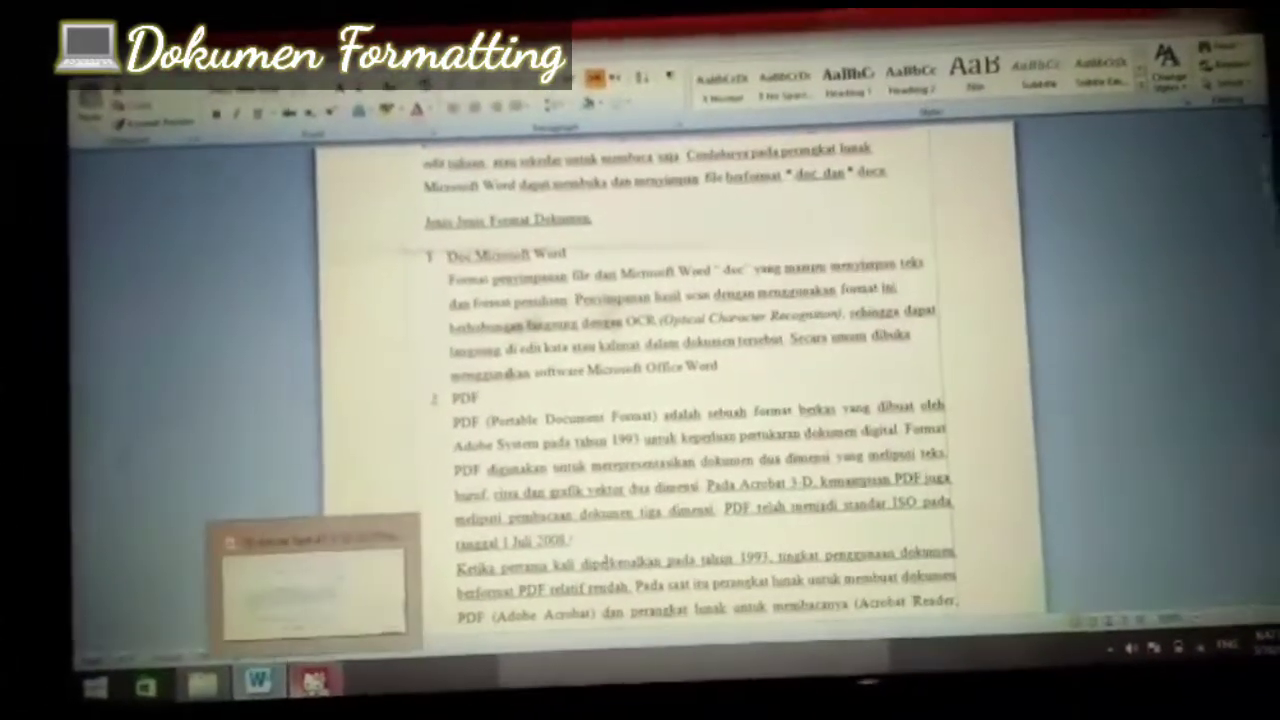
click(298, 697)
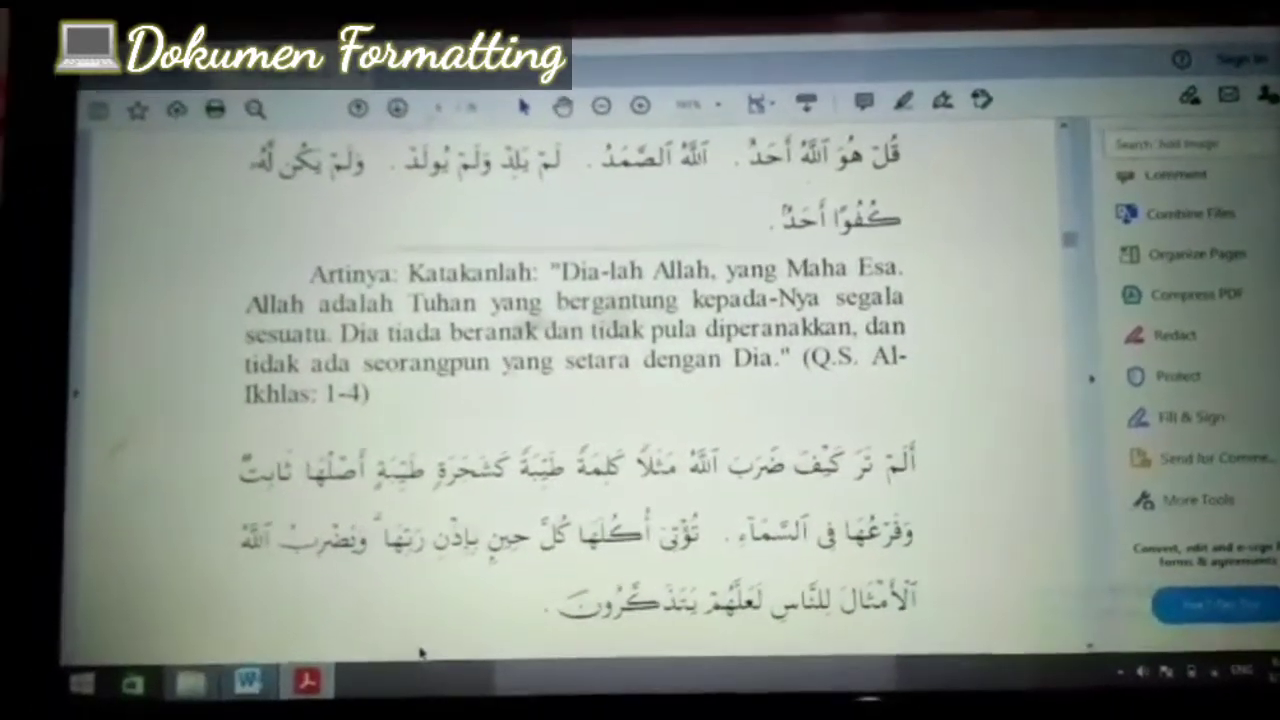
click(258, 688)
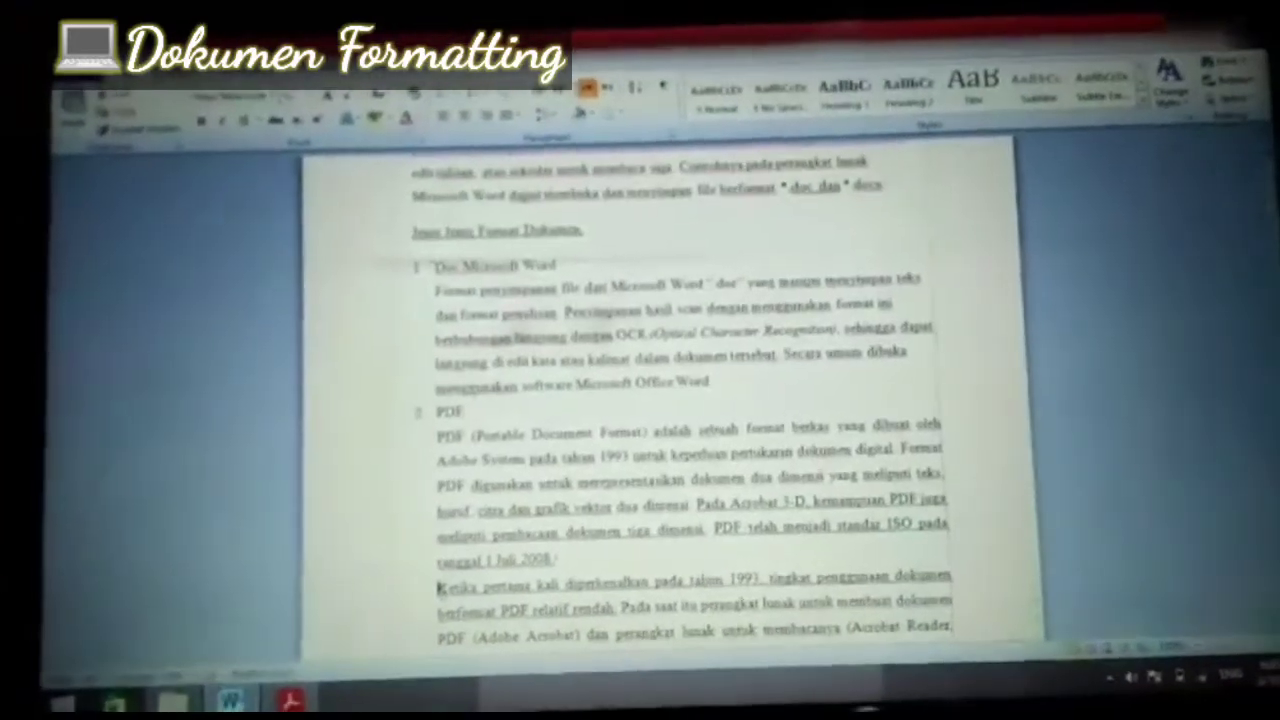
scroll(690, 400, down, 1)
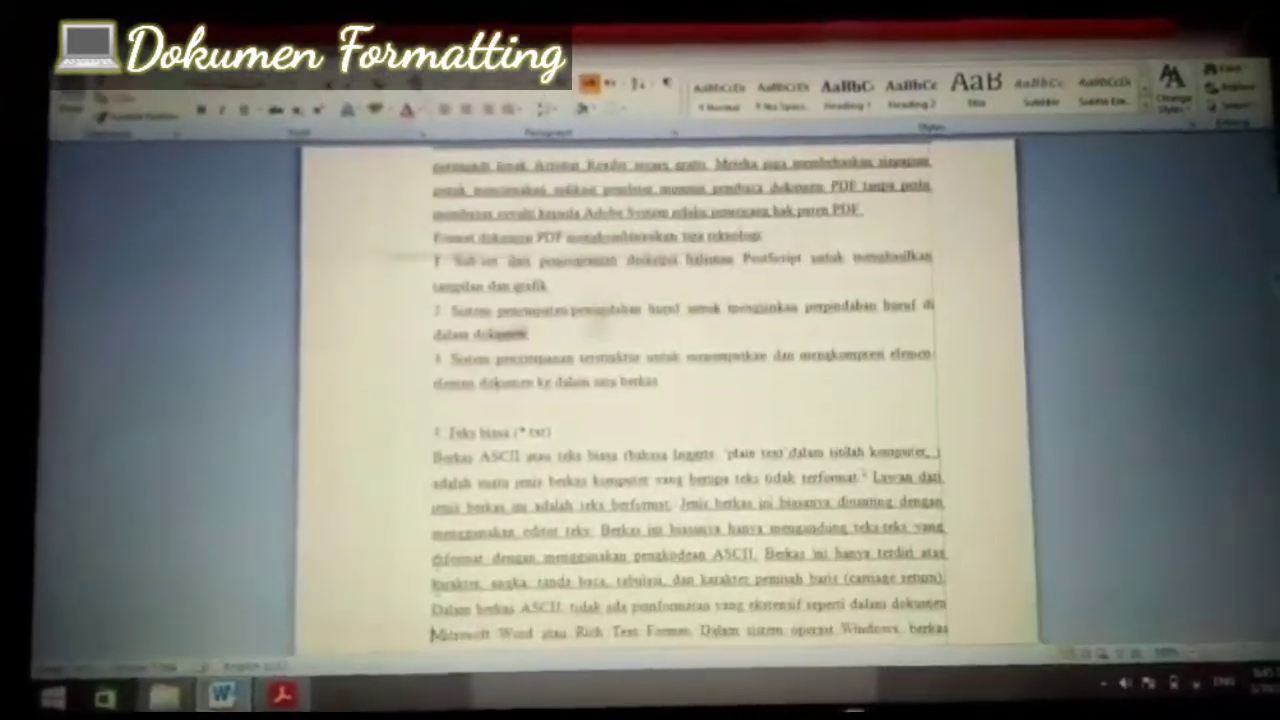
scroll(680, 400, down, 1)
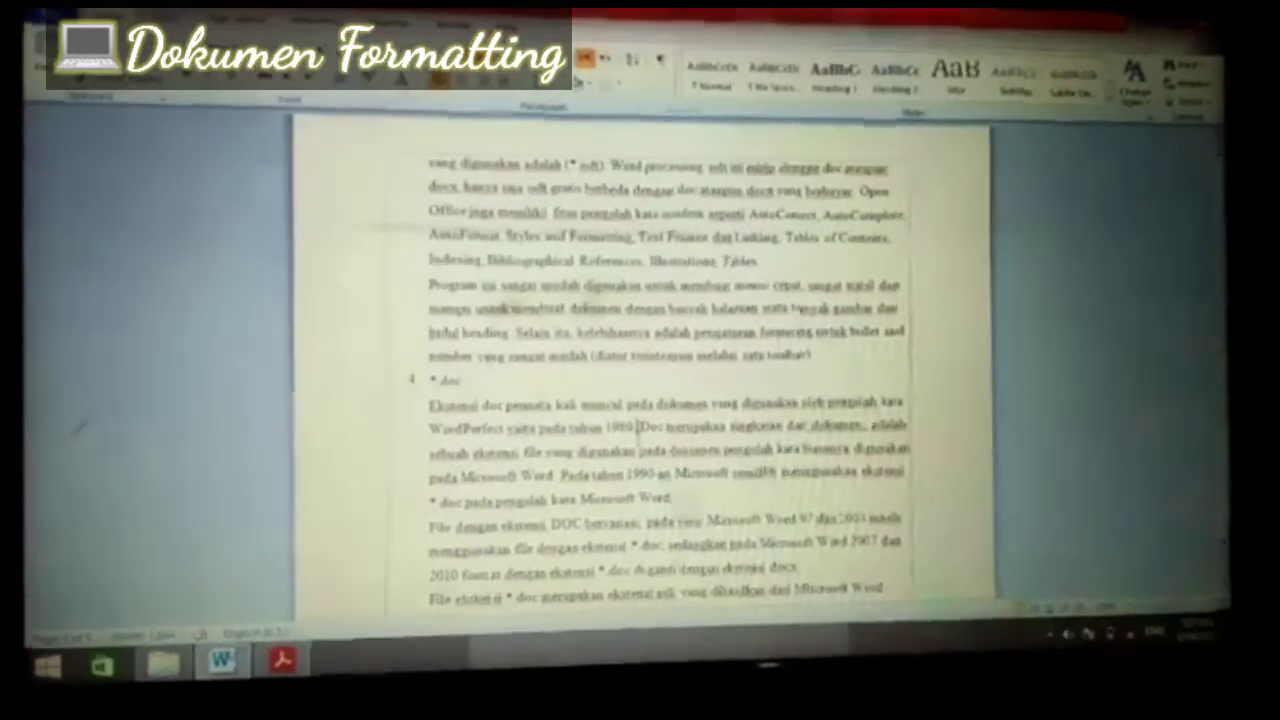
scroll(625, 350, down, 5)
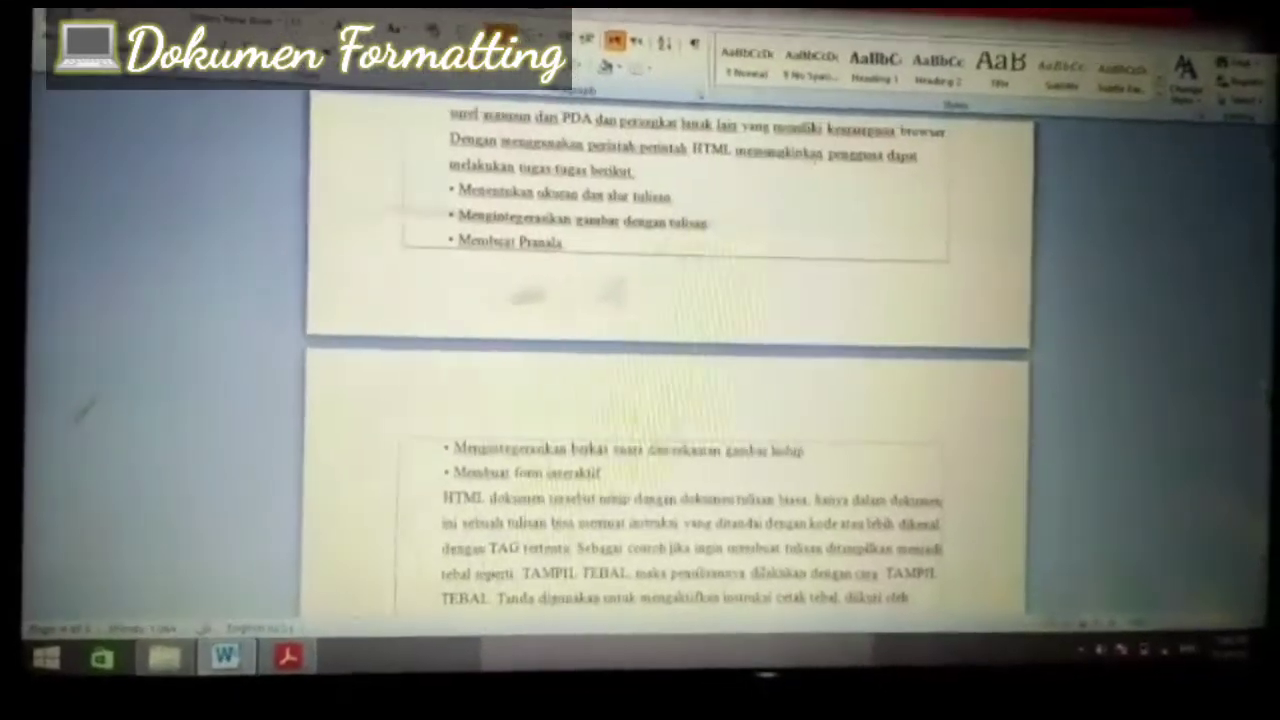
scroll(660, 400, down, 1)
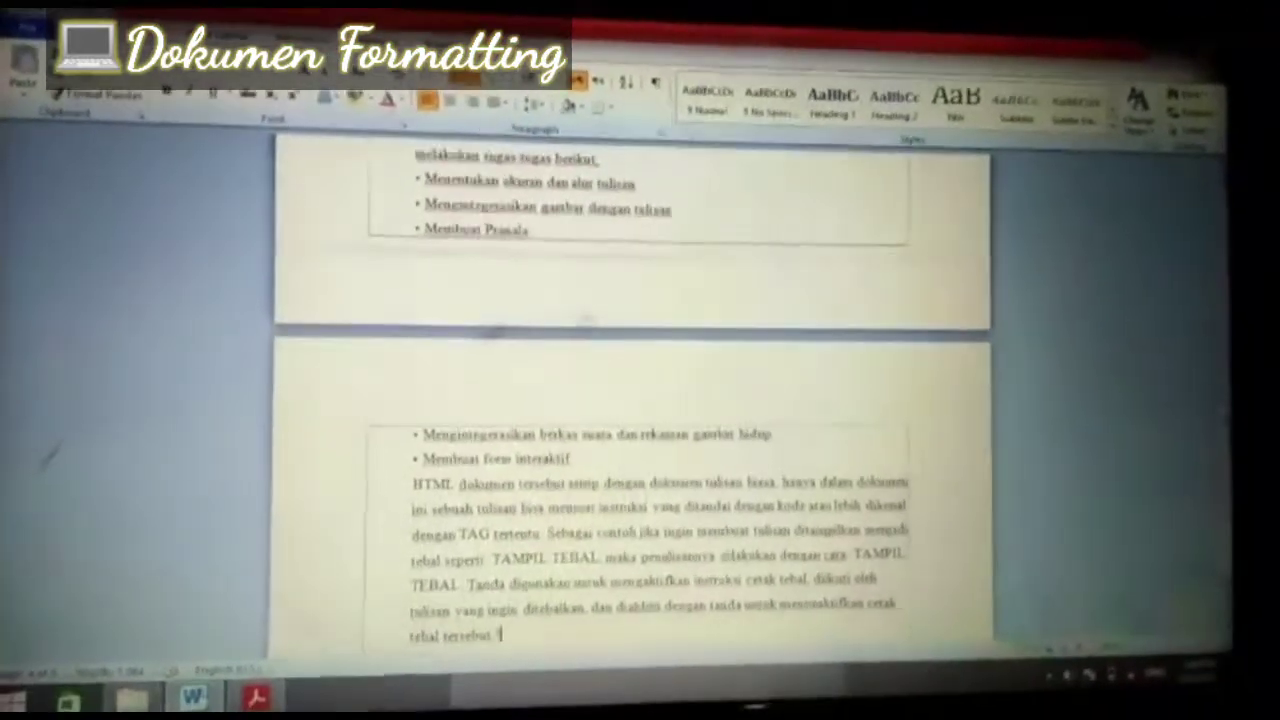
key(Down)
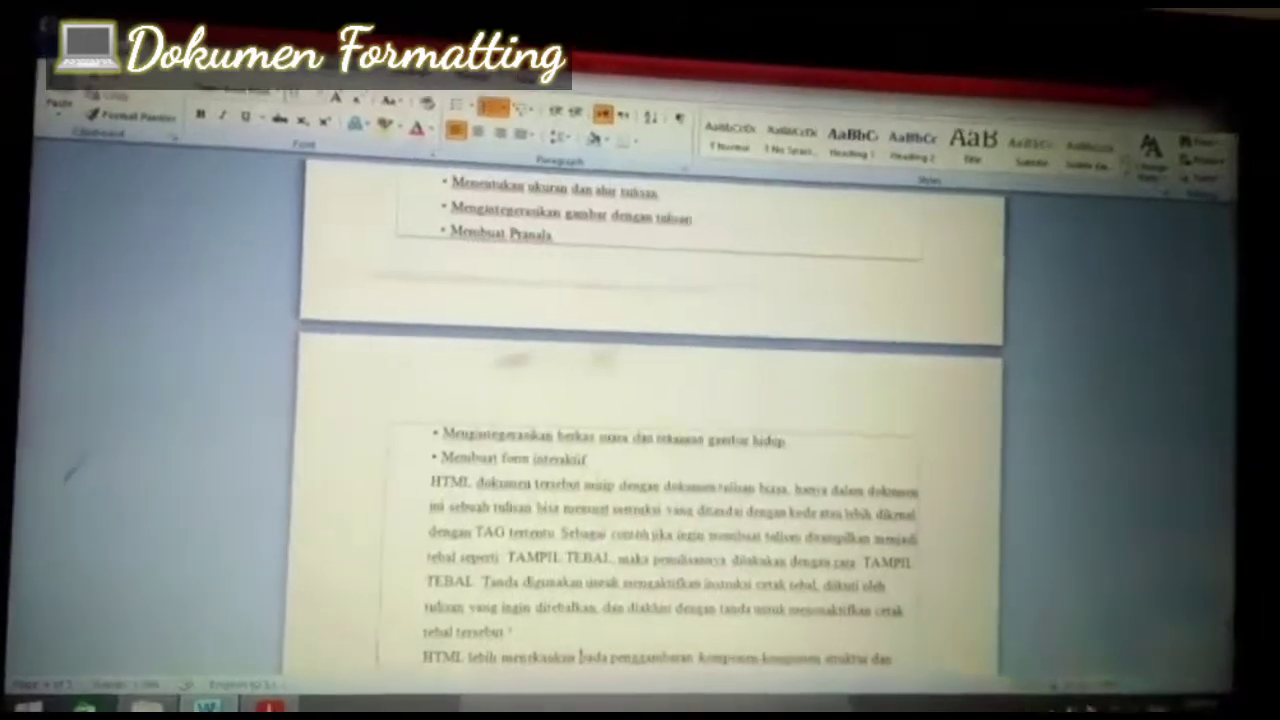
scroll(655, 400, down, 5)
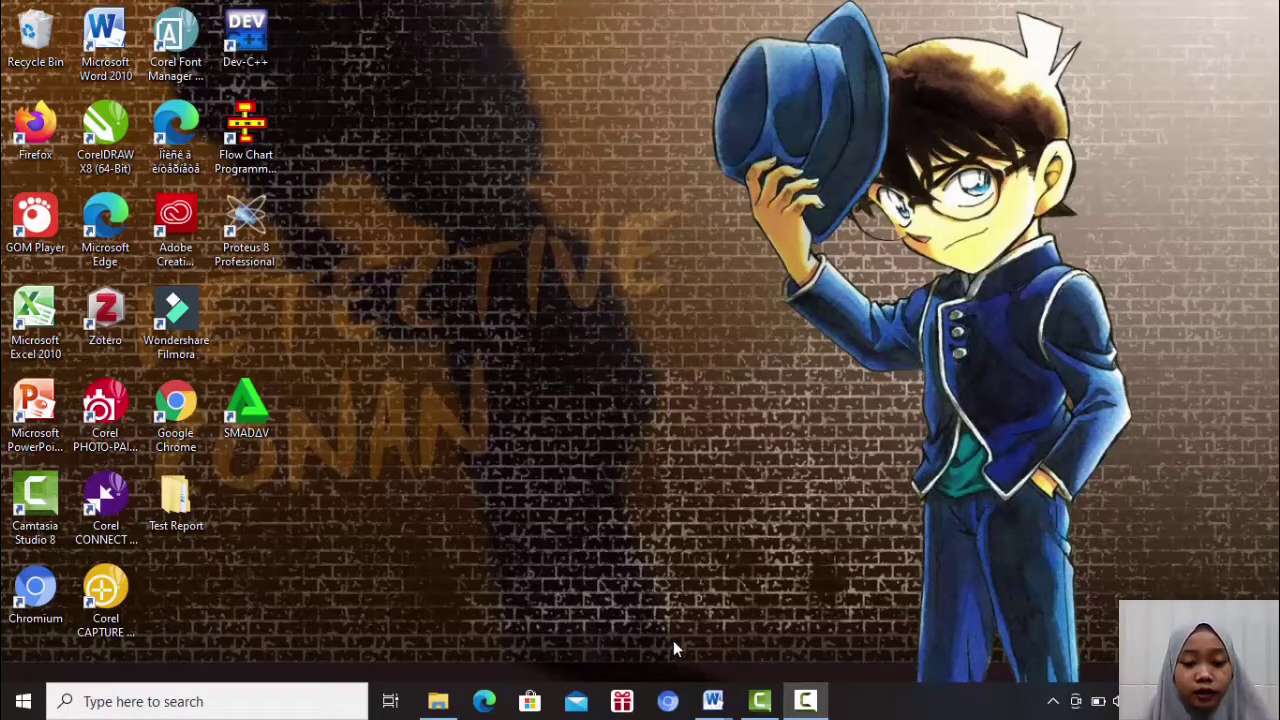
- Insert a table of five columns and four rows in the blank Document2 and apply the Light Shading - Accent 5 style
mouse_move(714, 705)
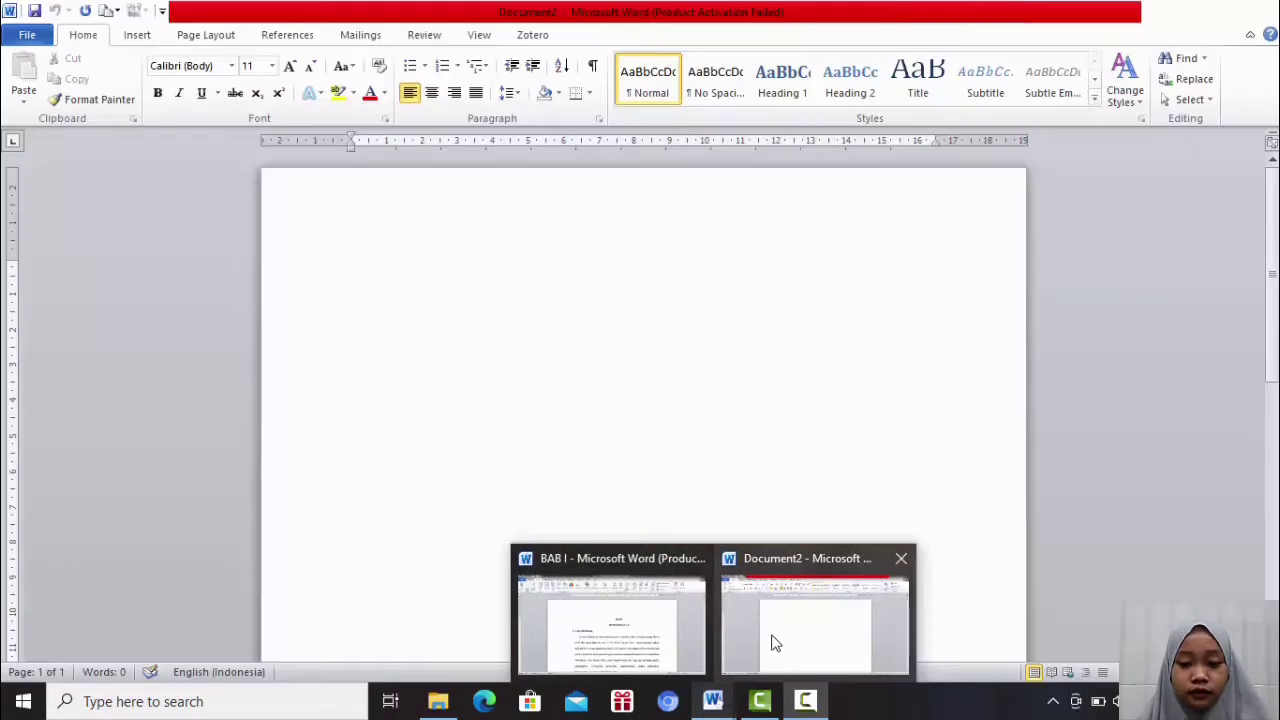
click(771, 642)
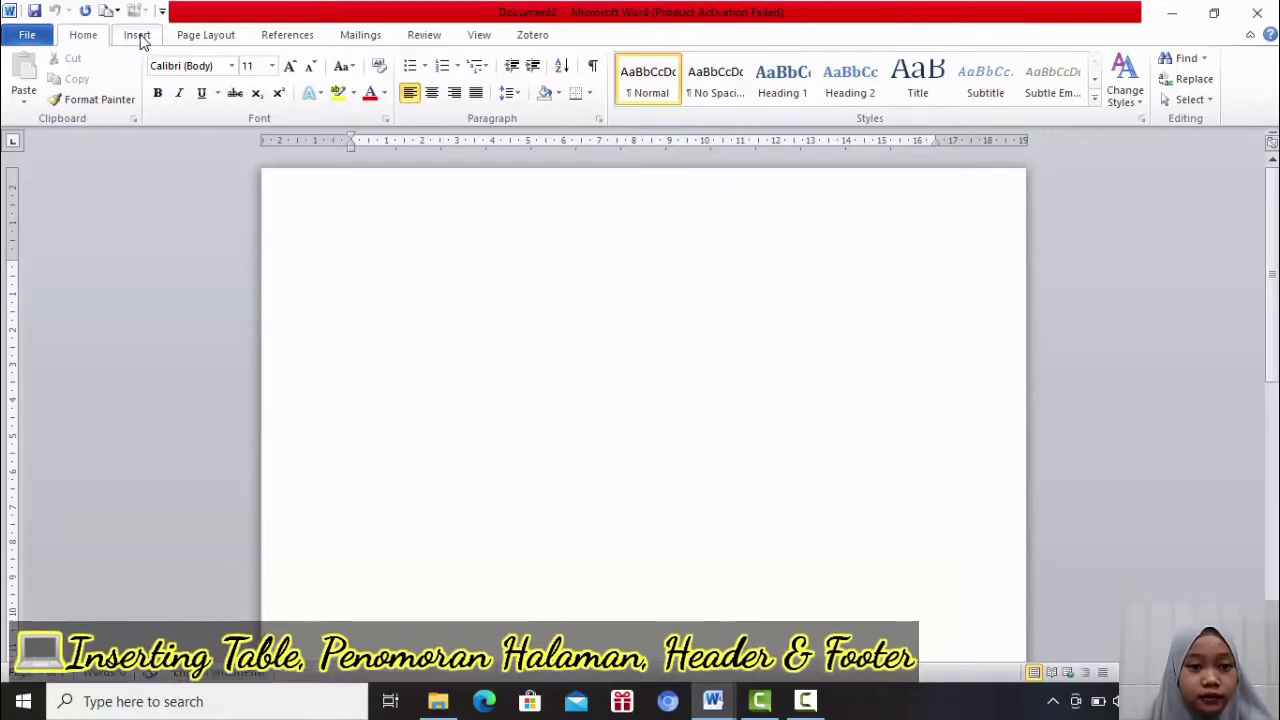
click(137, 35)
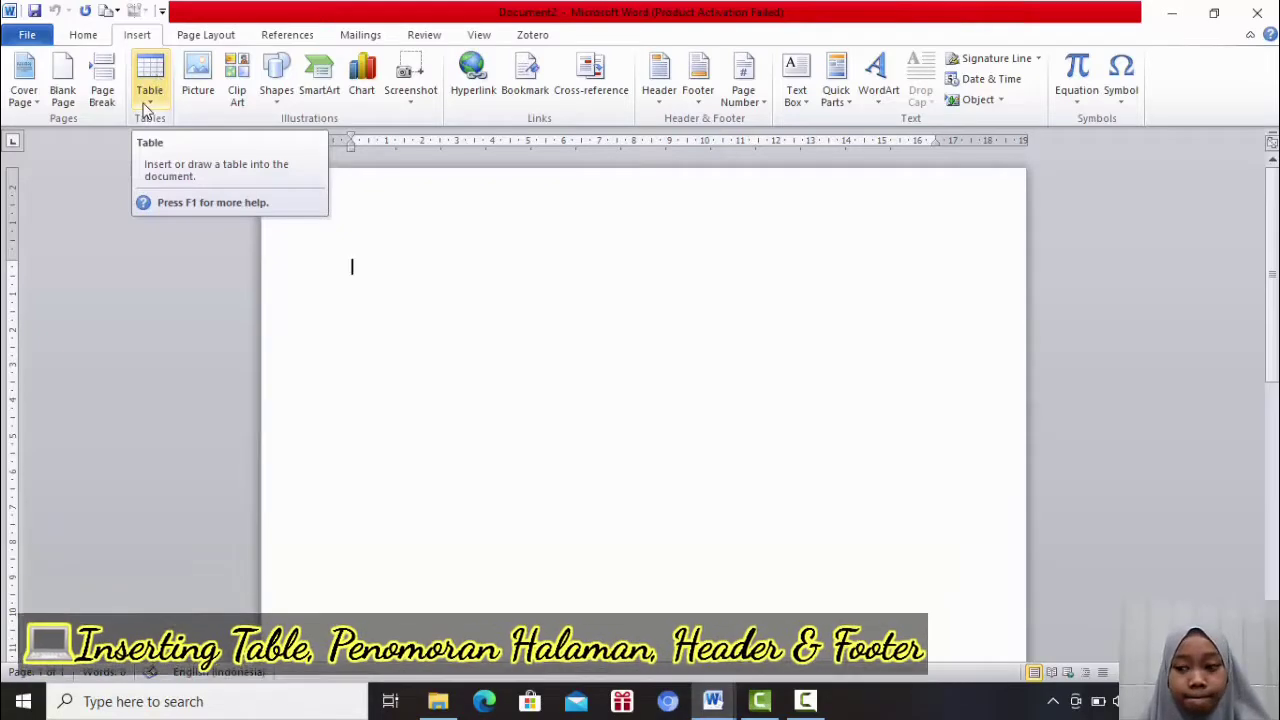
click(147, 108)
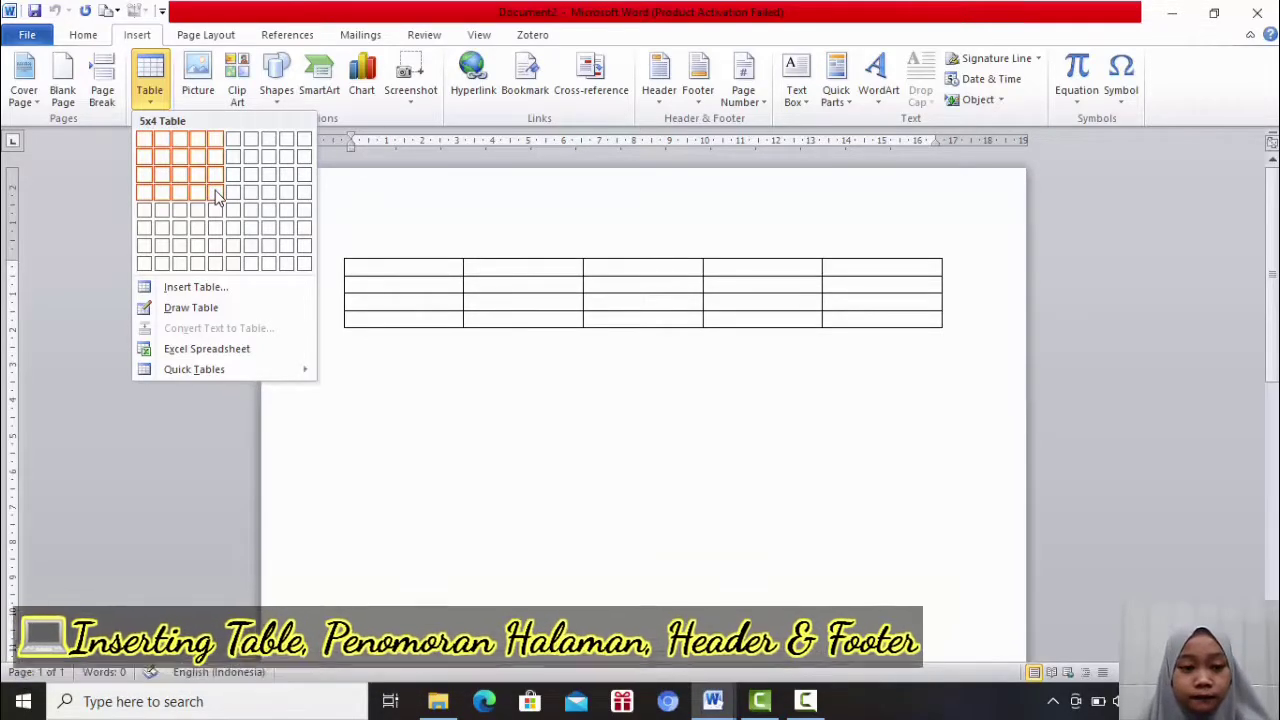
click(217, 195)
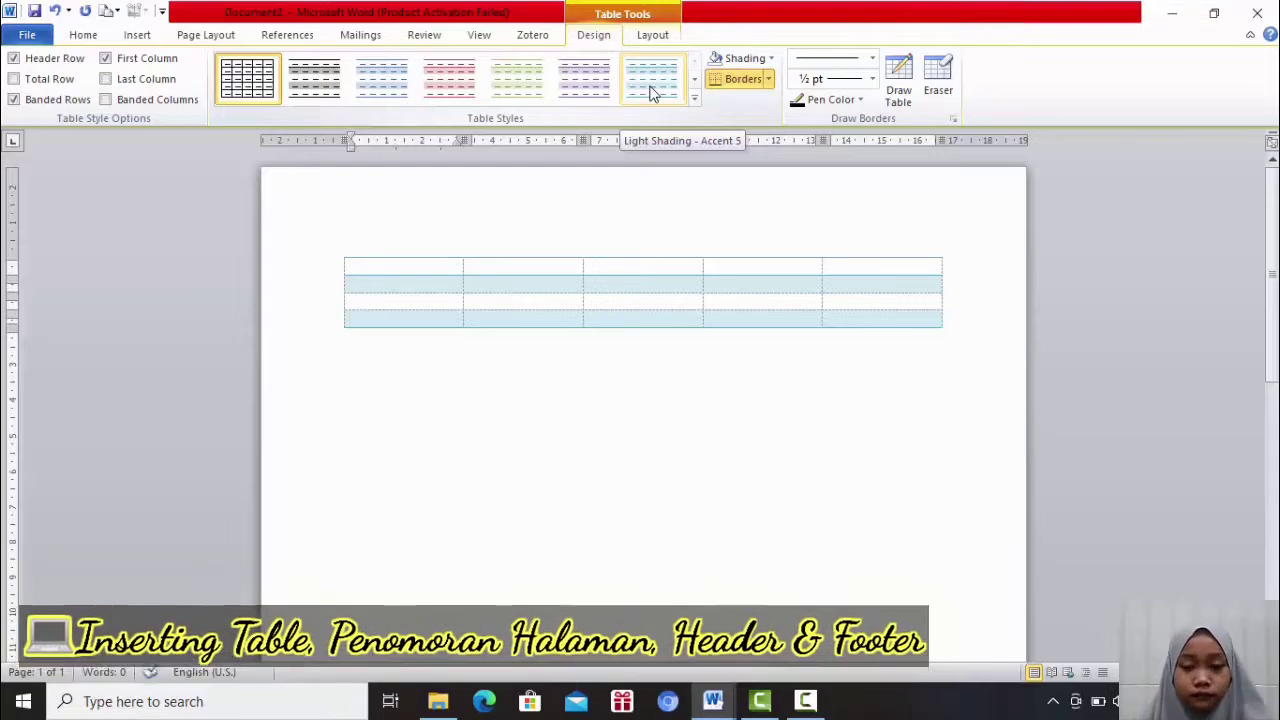
click(651, 92)
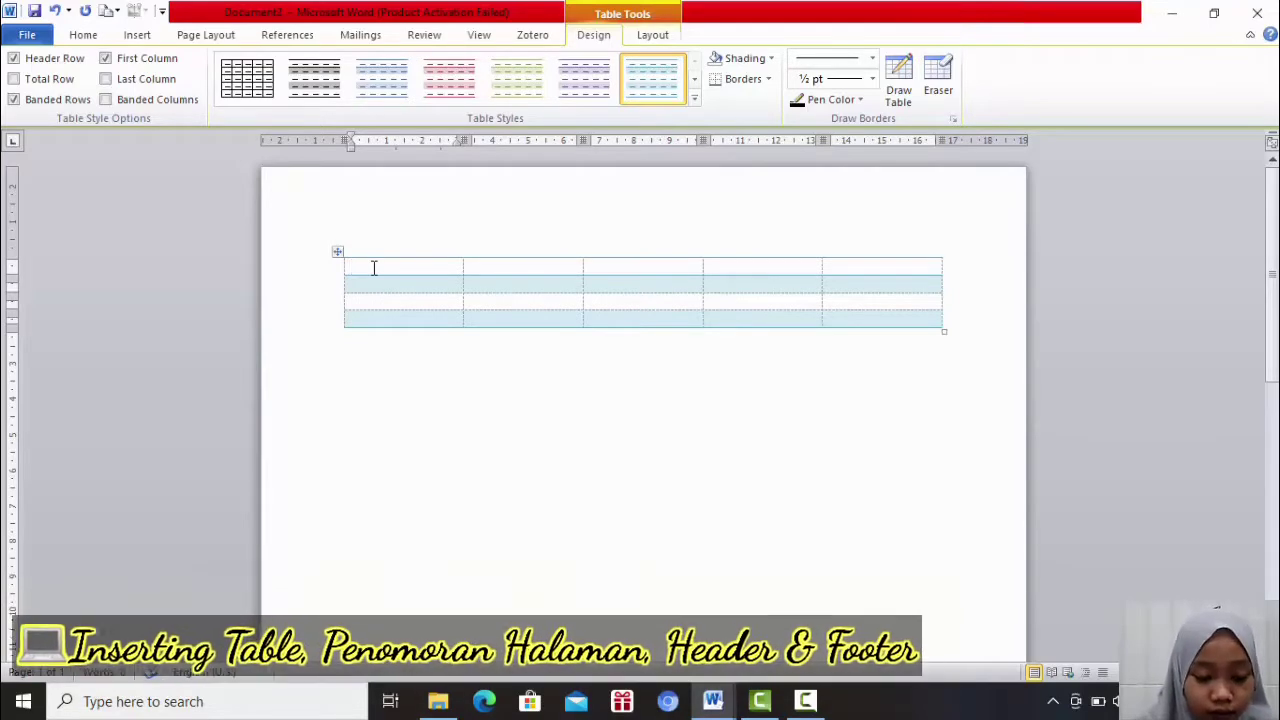
- Fill the table's header row with the weekdays Senin, Selasa, Rabu, Kamis and Jum'at
text(S)
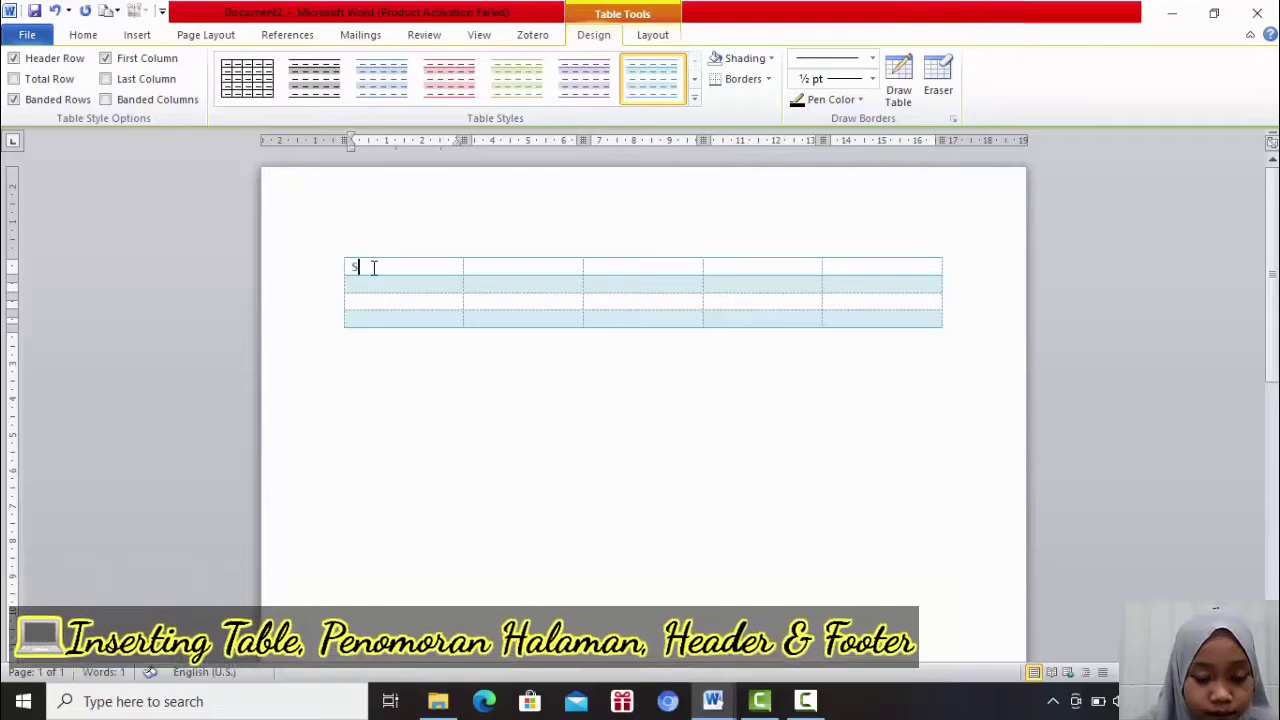
text(enin)
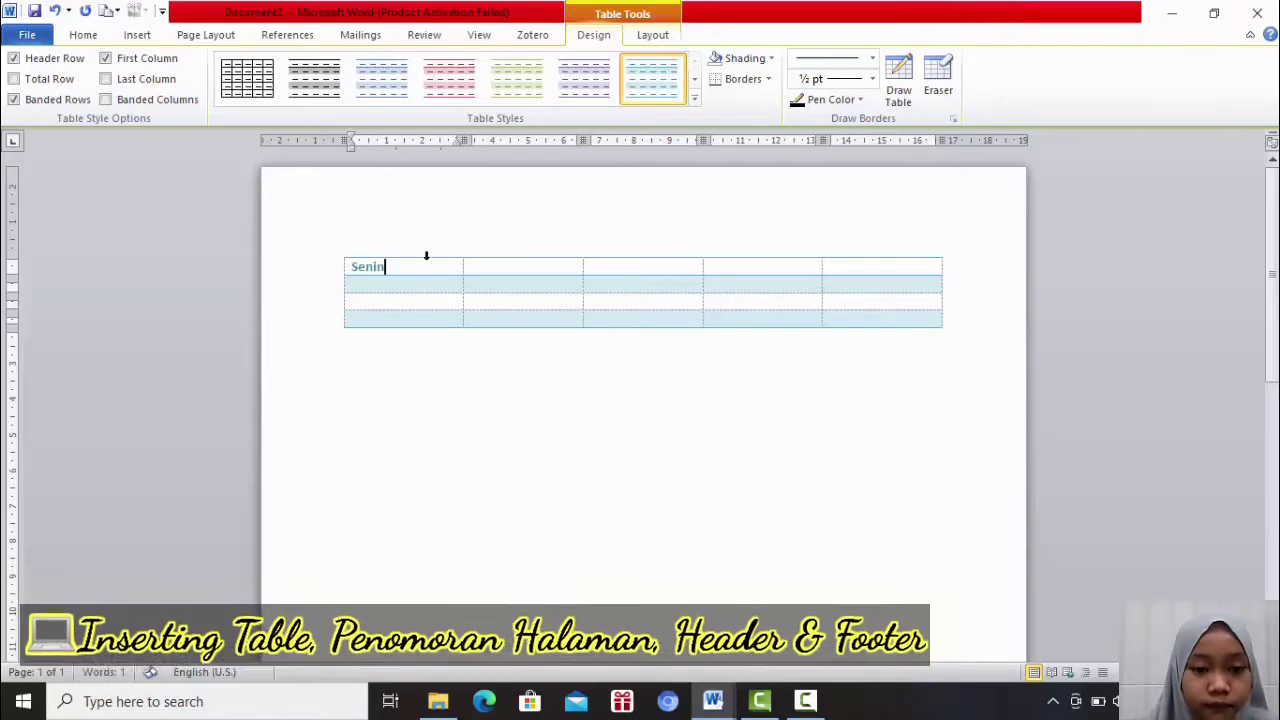
click(524, 265)
text(S)
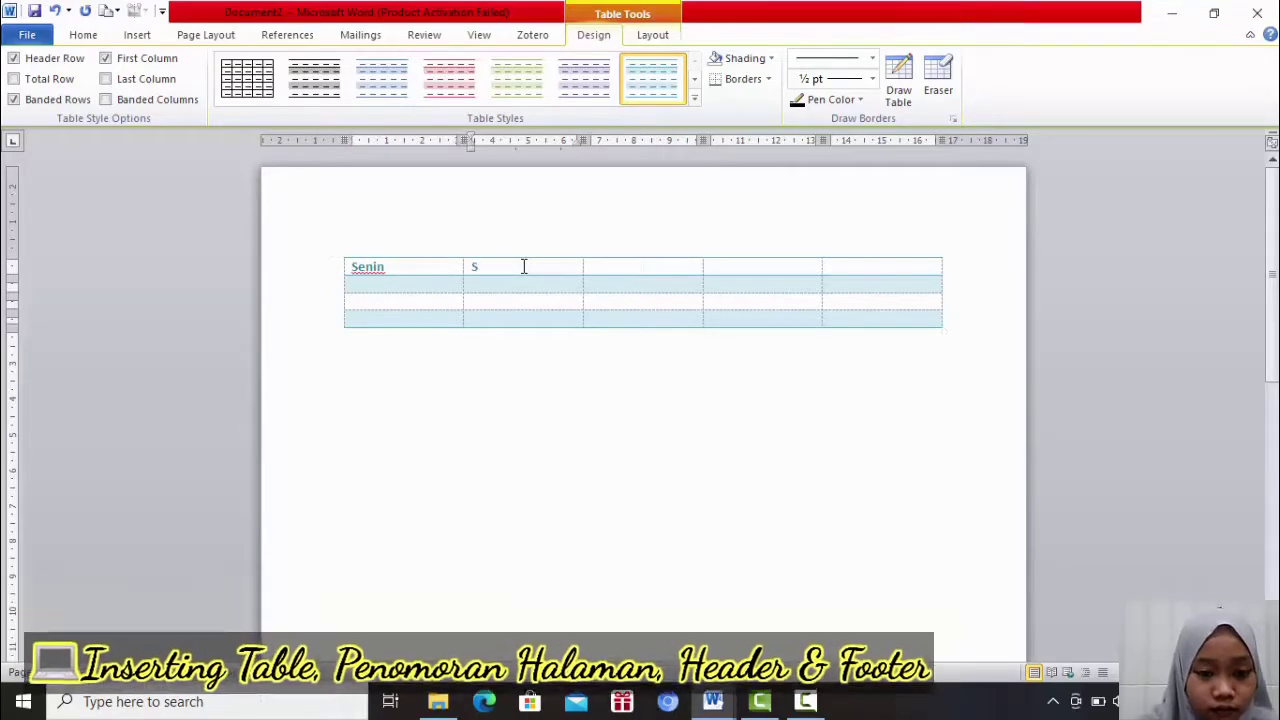
text(elasa)
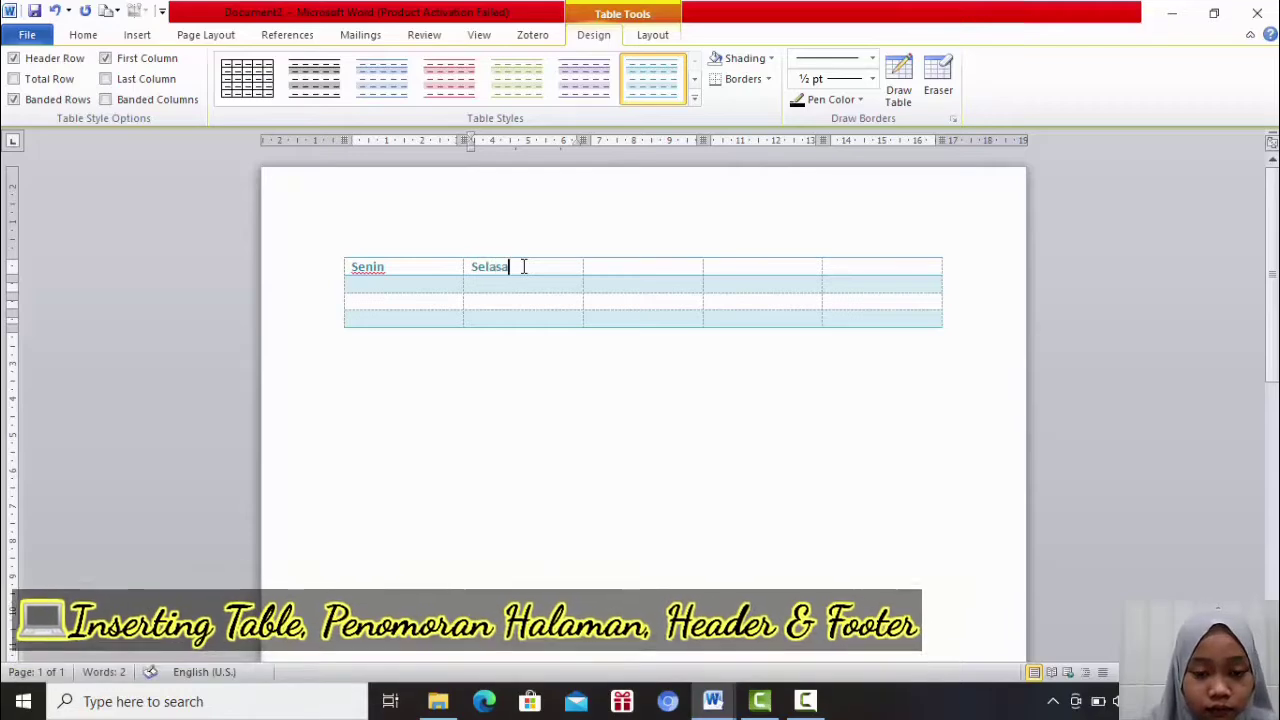
click(617, 267)
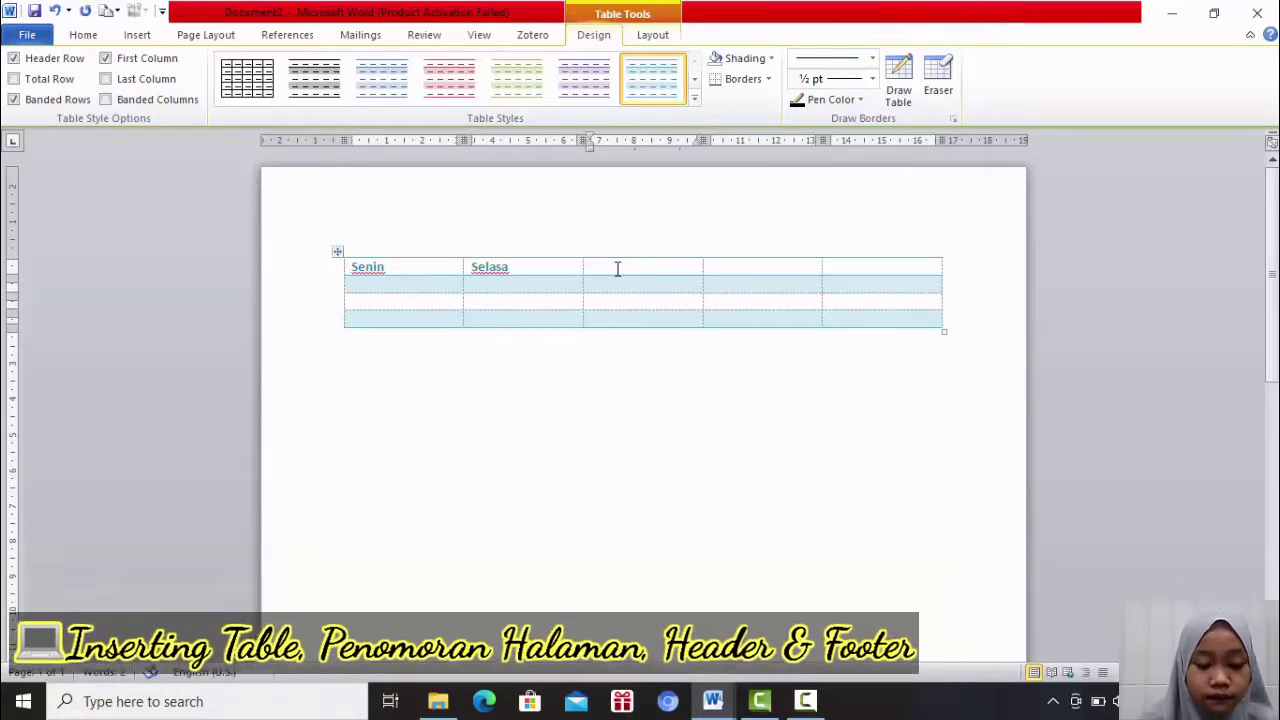
text(Rabu)
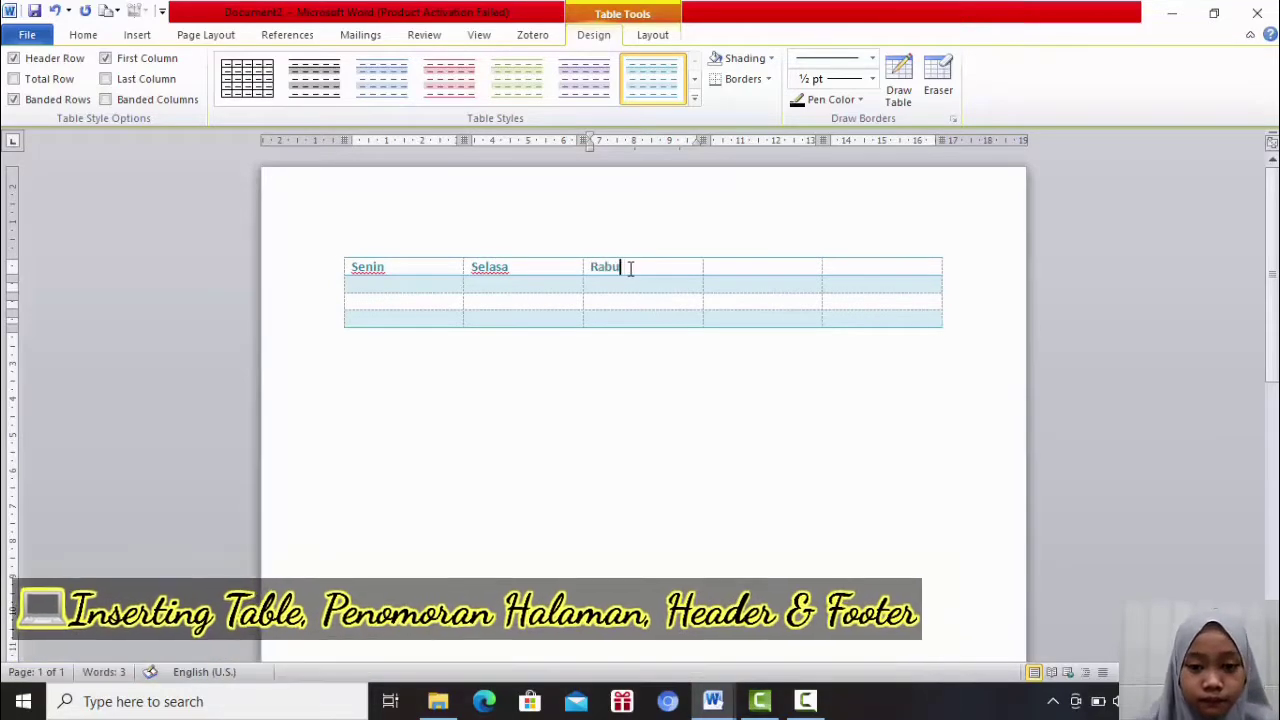
click(733, 262)
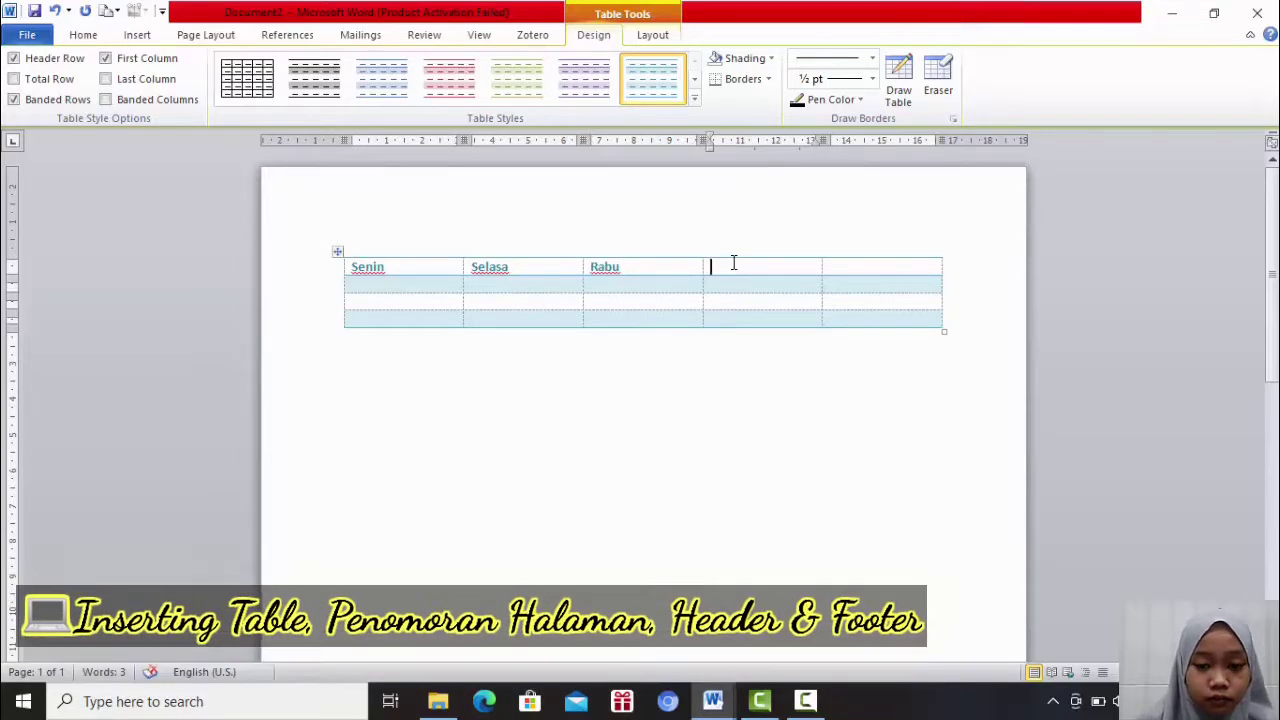
text(Kamis)
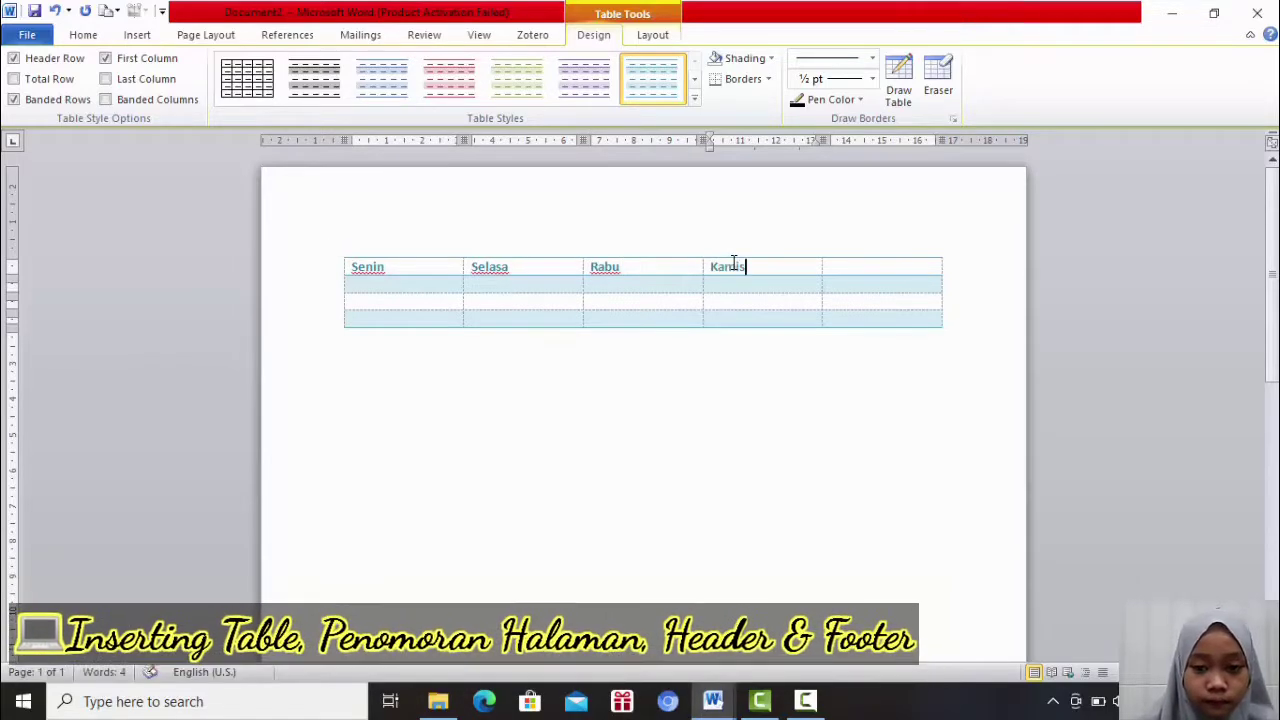
click(868, 270)
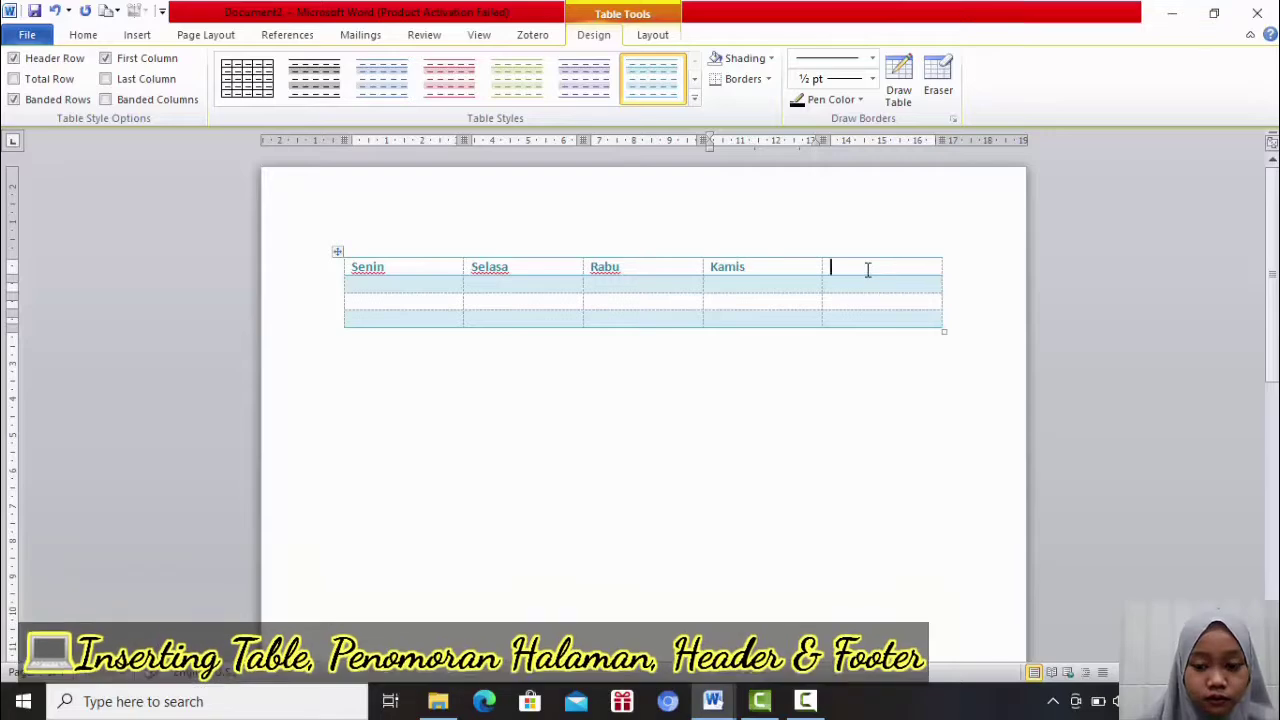
text(Jum)
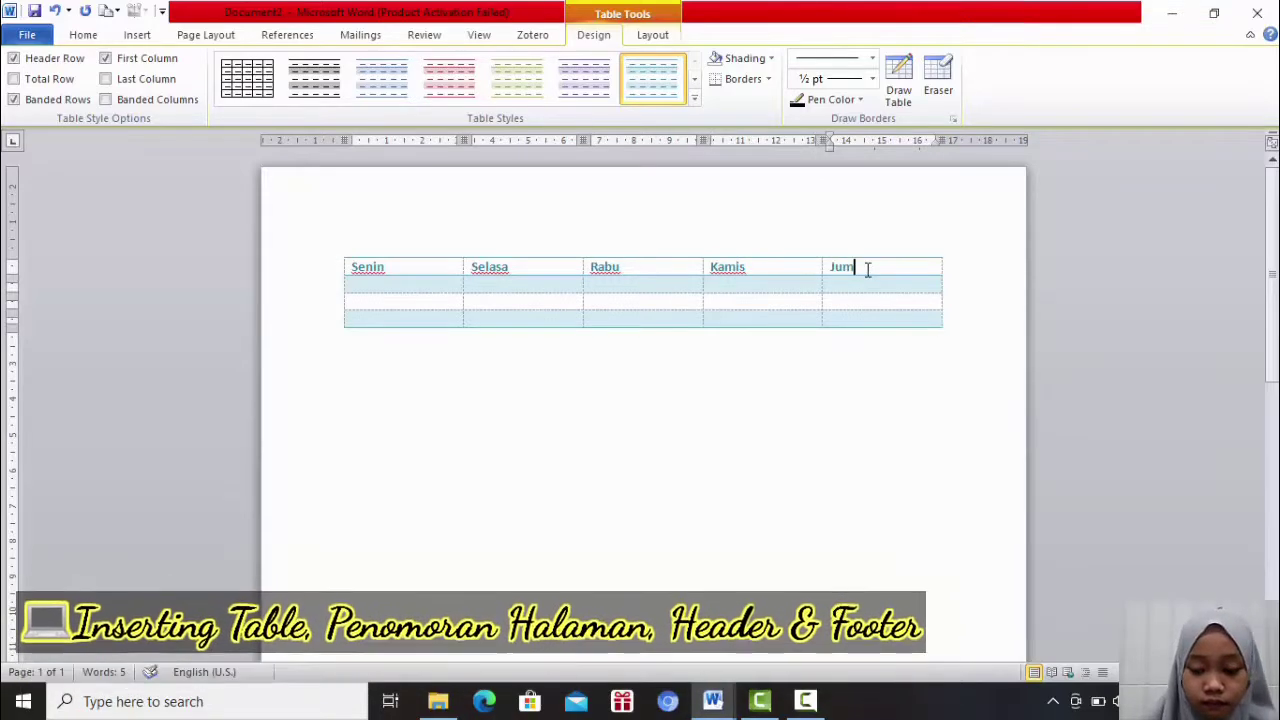
text('a)
text(t)
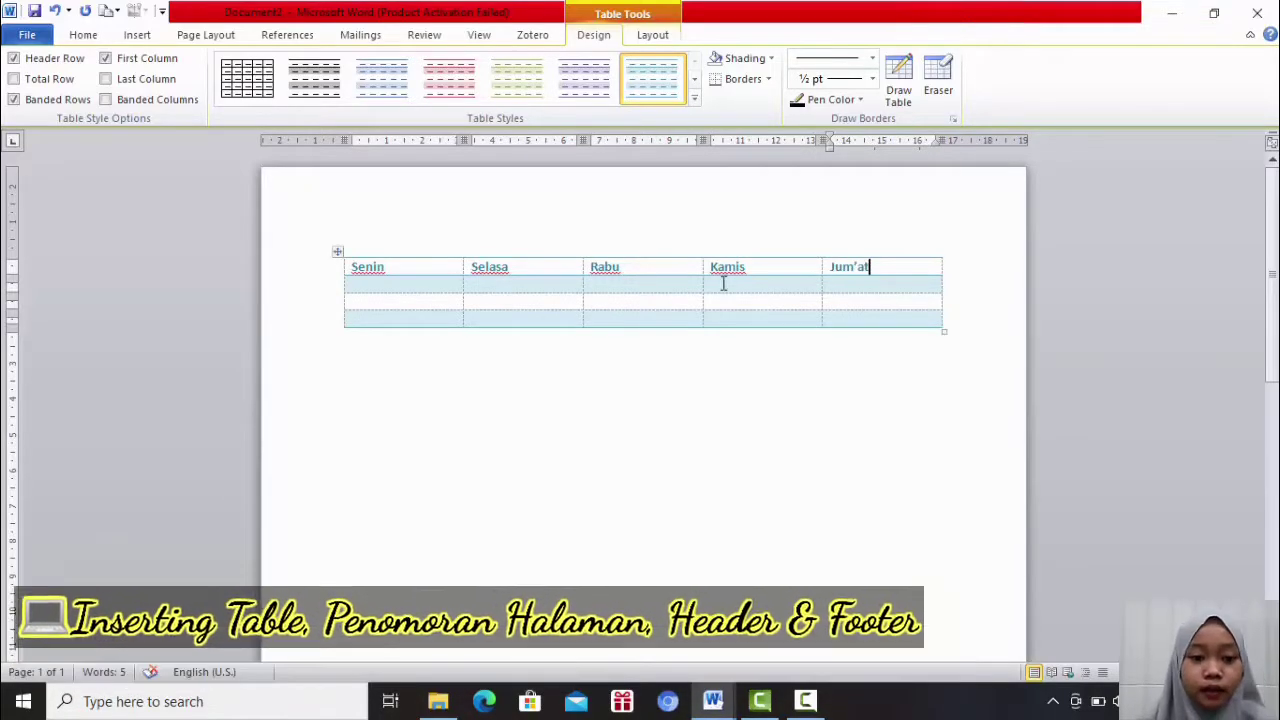
- Enter Bahasa Arab in the cell below Senin and place the cursor in the cell below Selasa
click(436, 288)
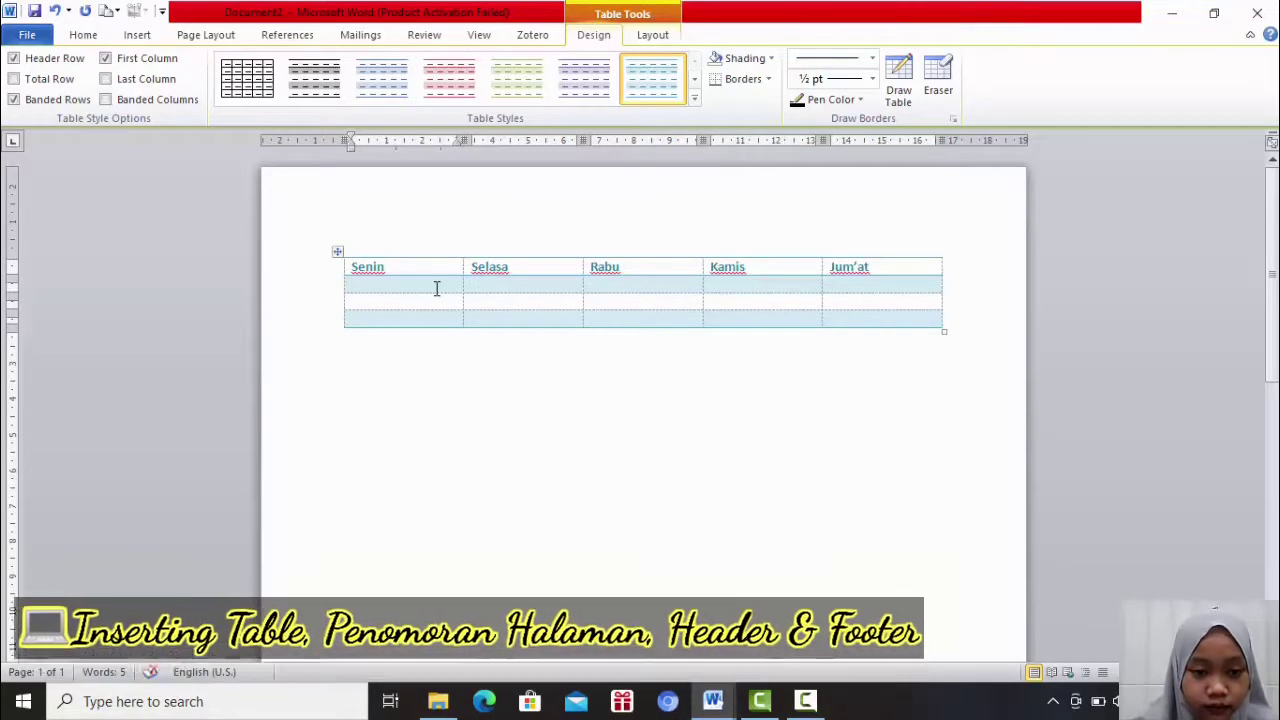
text(Bahasa)
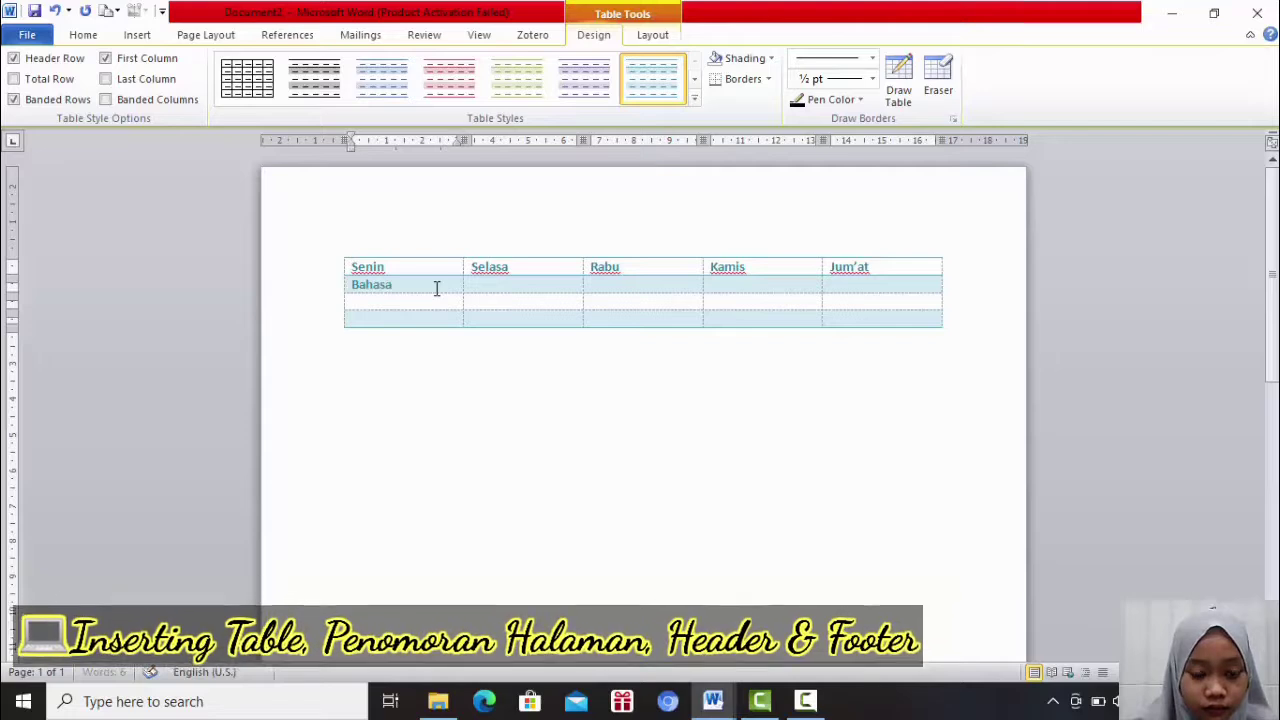
text( Arab)
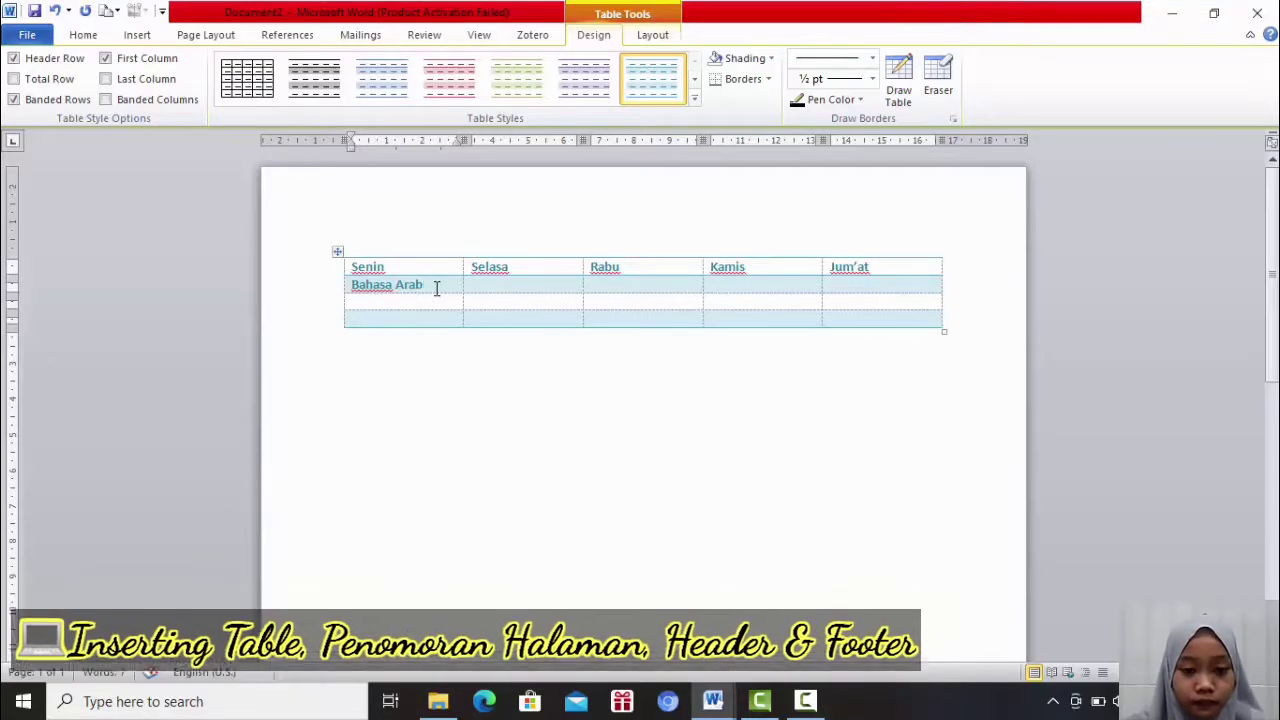
key(Tab)
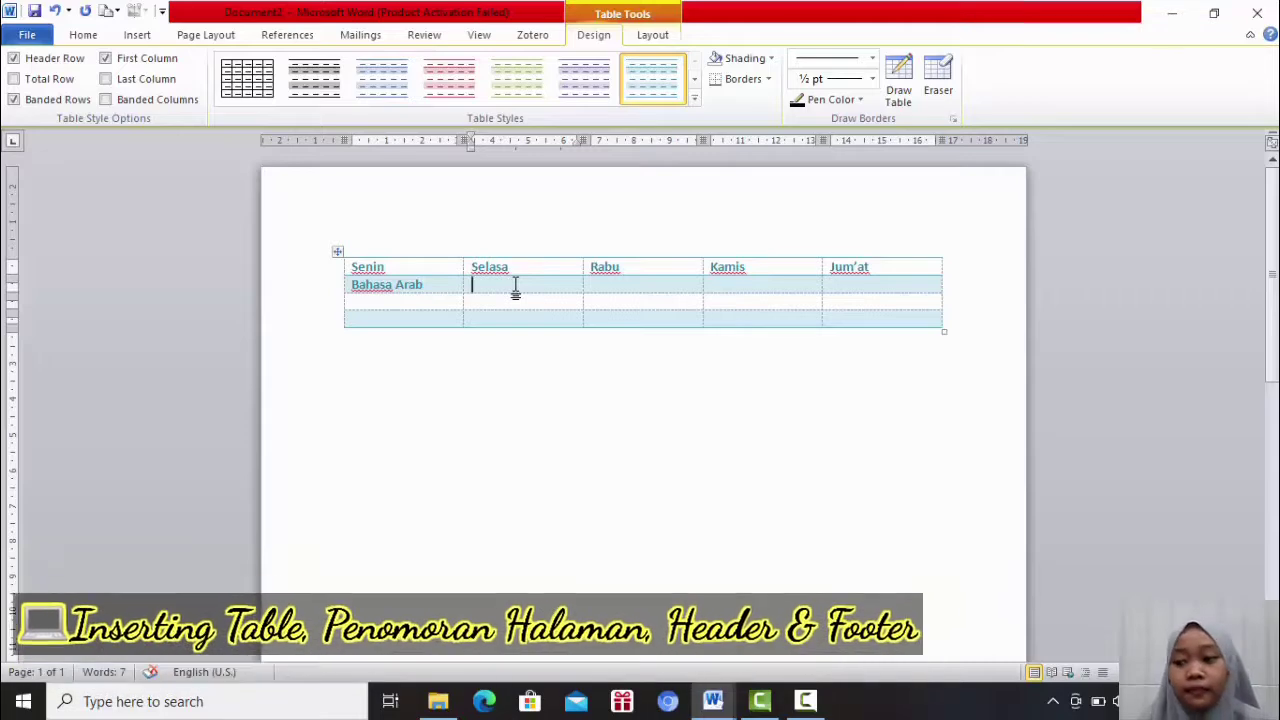
click(515, 287)
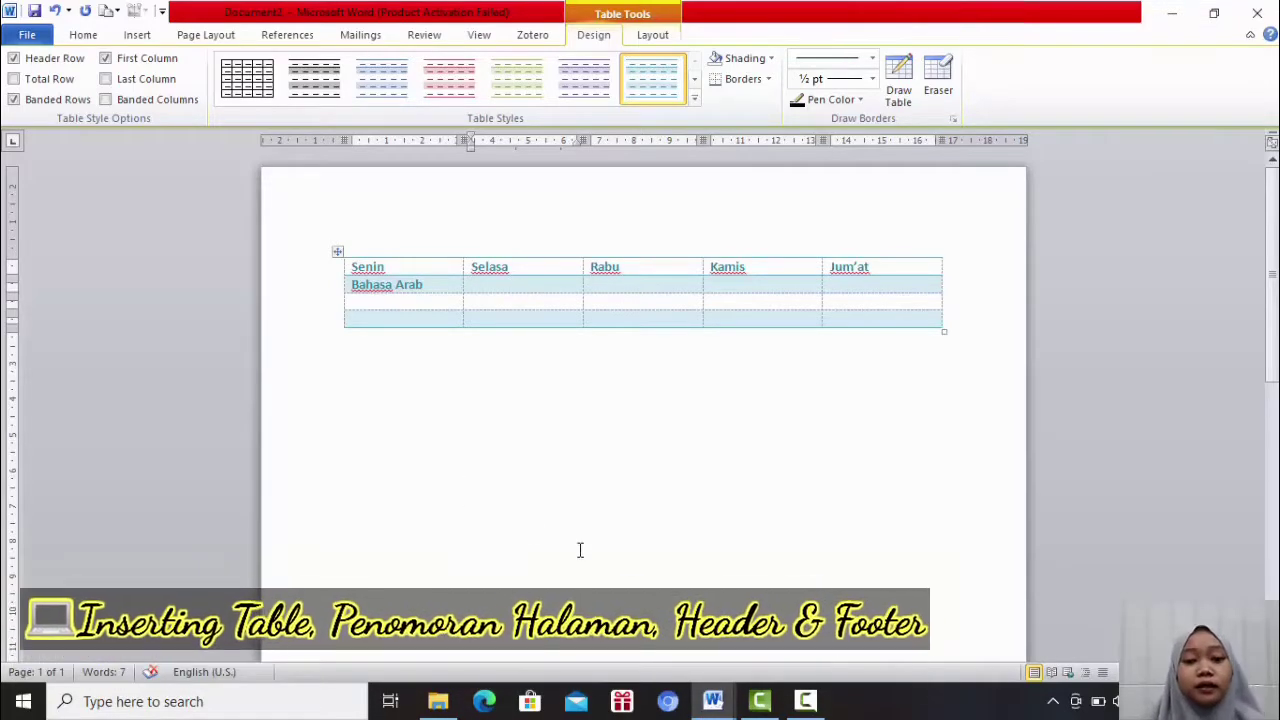
- Switch to the open BAB I document
mouse_move(787, 703)
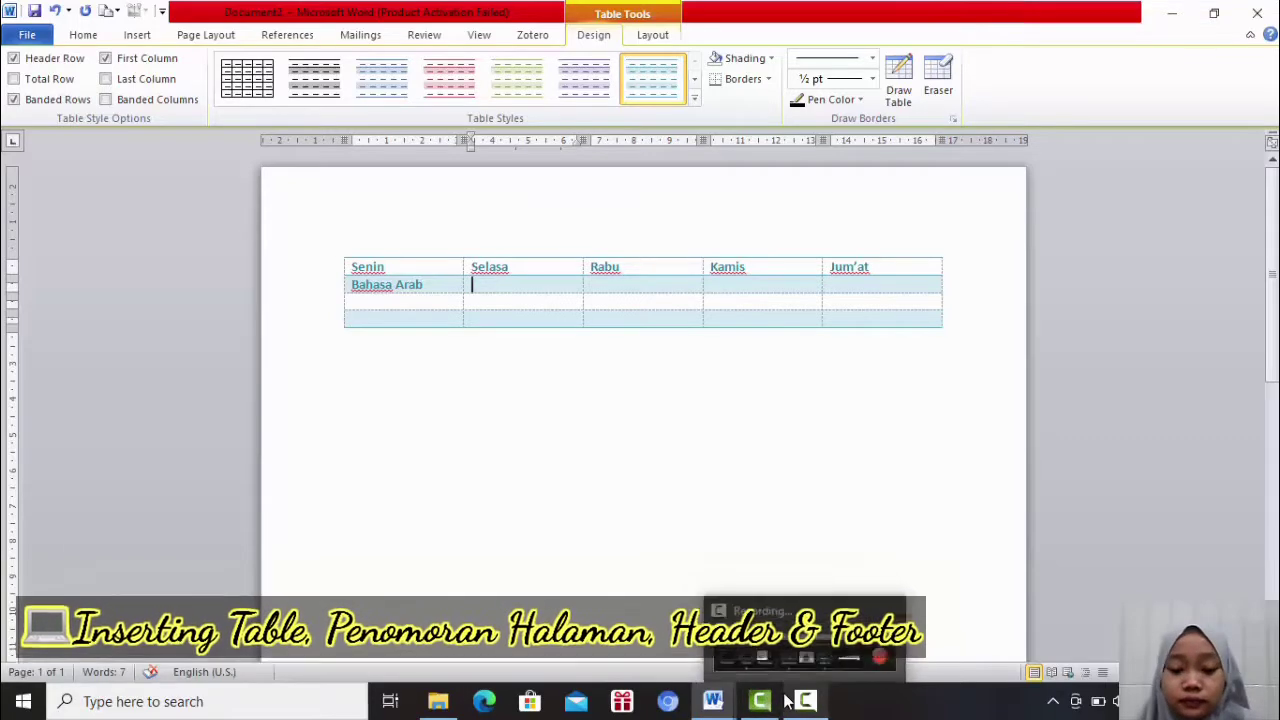
mouse_move(728, 697)
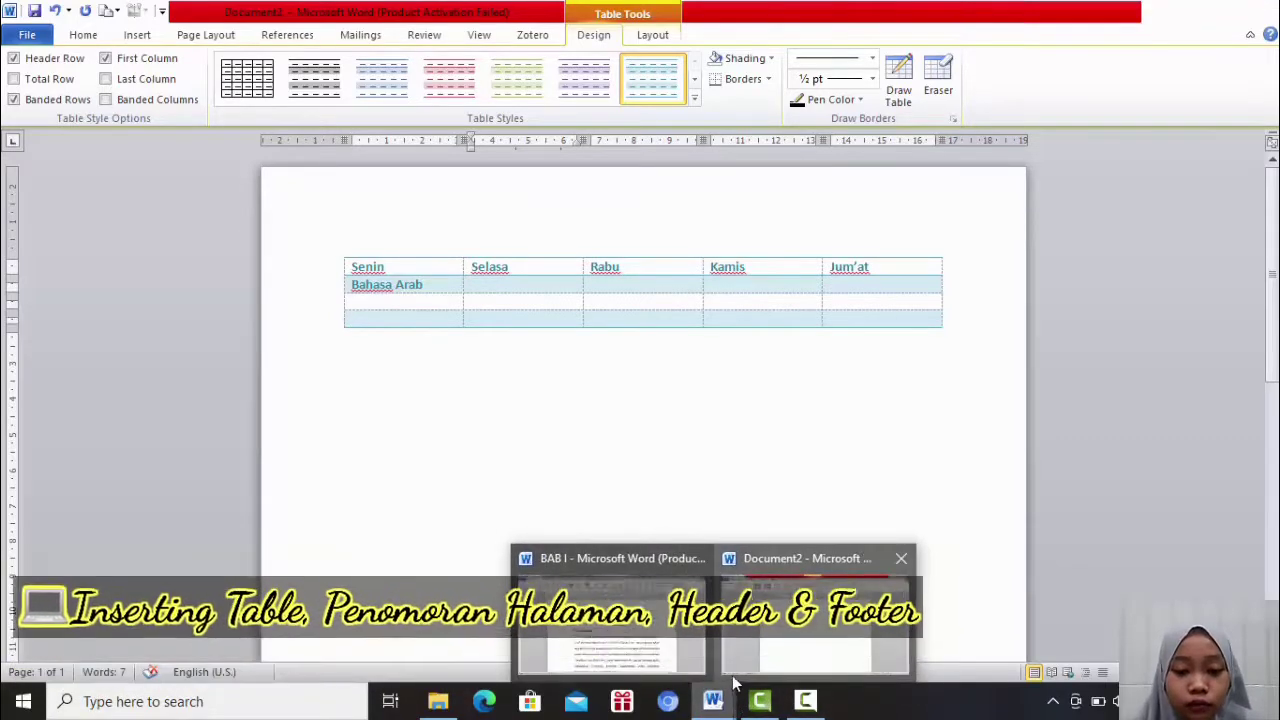
mouse_move(689, 663)
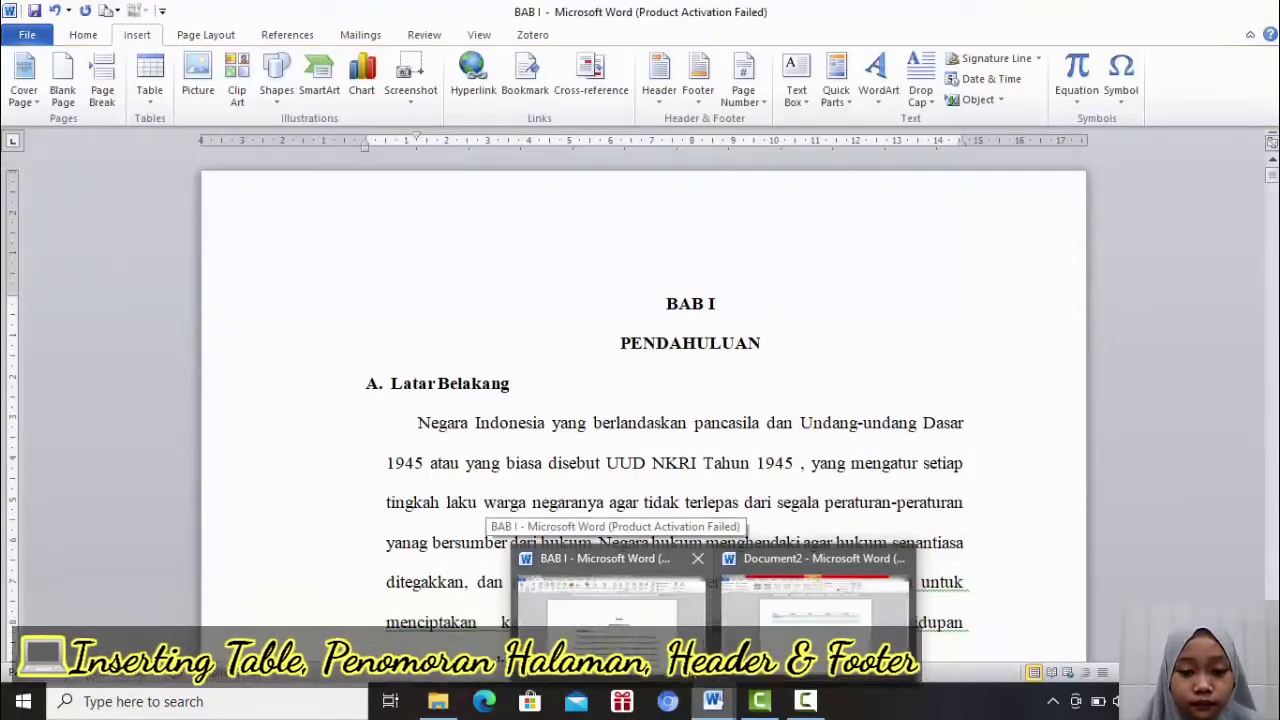
click(689, 663)
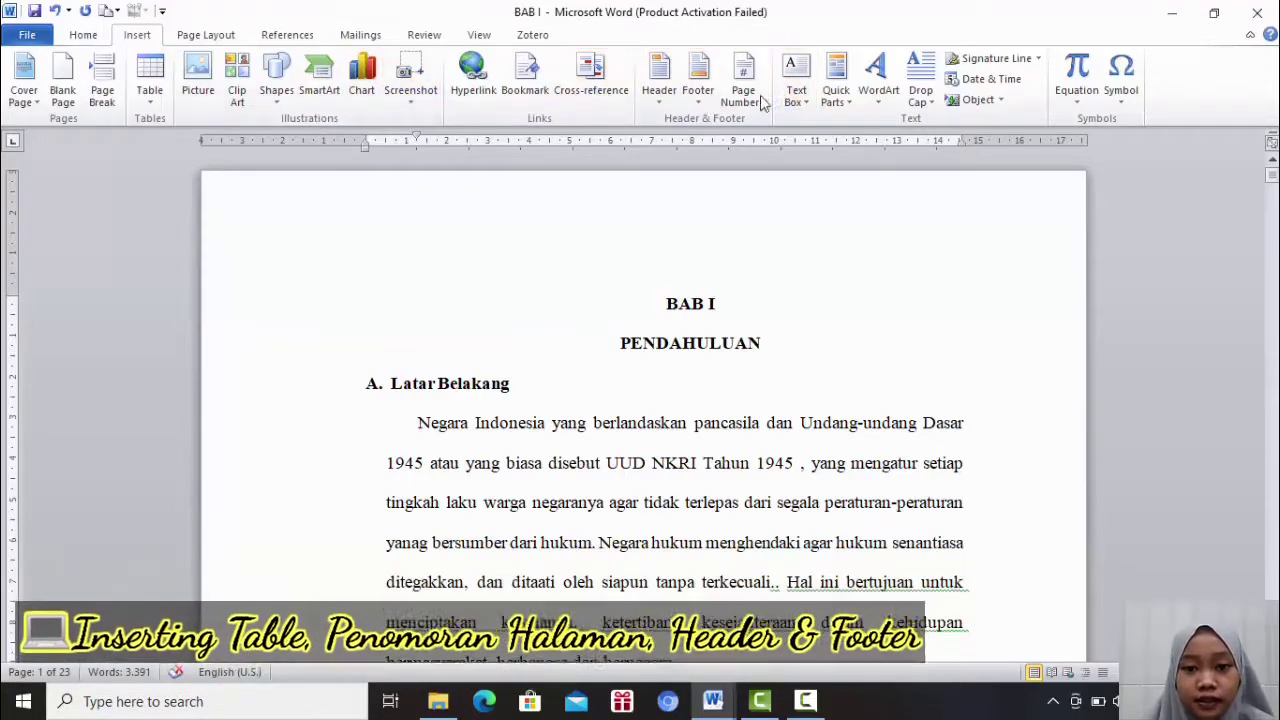
- Insert page numbers at the bottom of the BAB I document's pages in the centred Plain Number 2 style
click(765, 103)
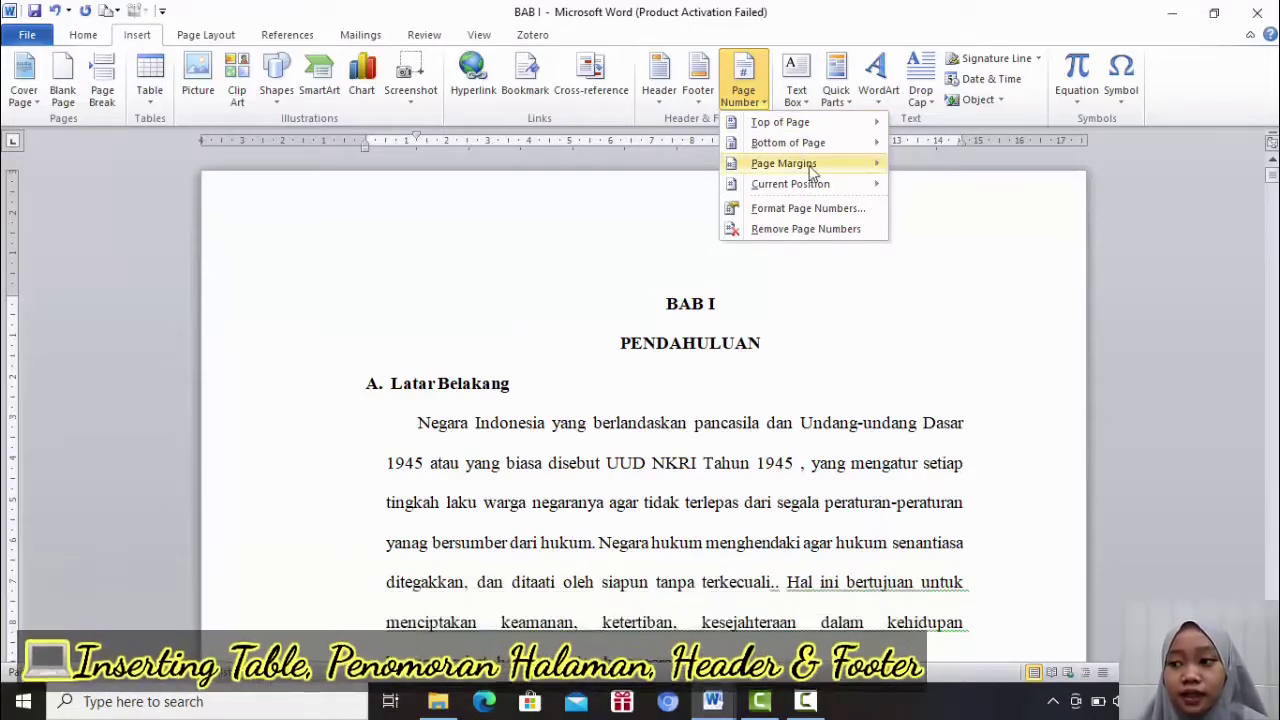
mouse_move(843, 163)
mouse_move(863, 125)
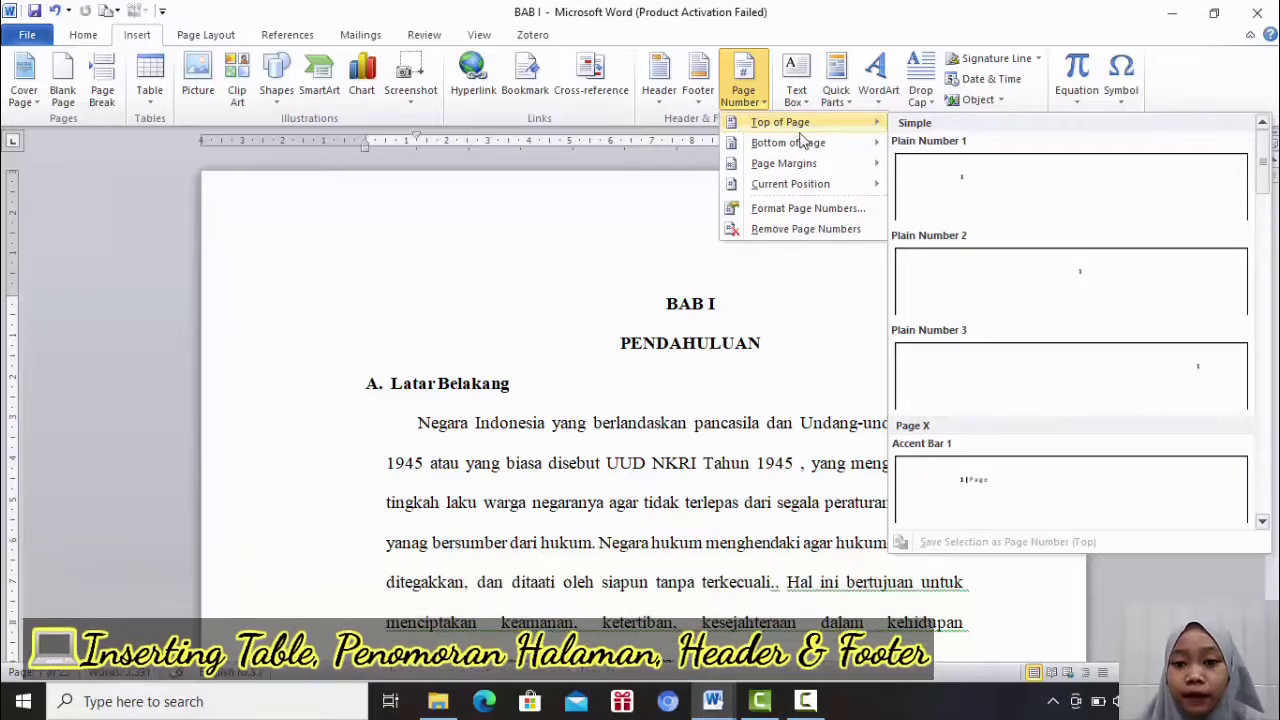
mouse_move(805, 142)
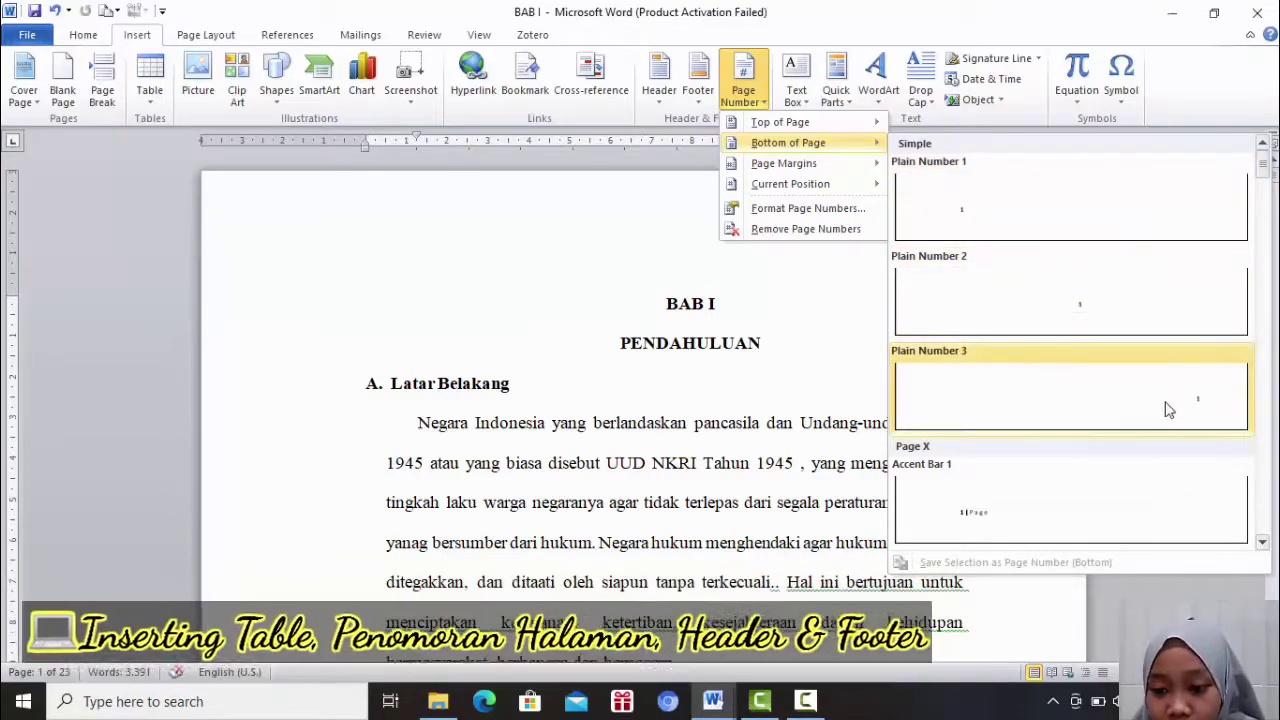
click(1078, 308)
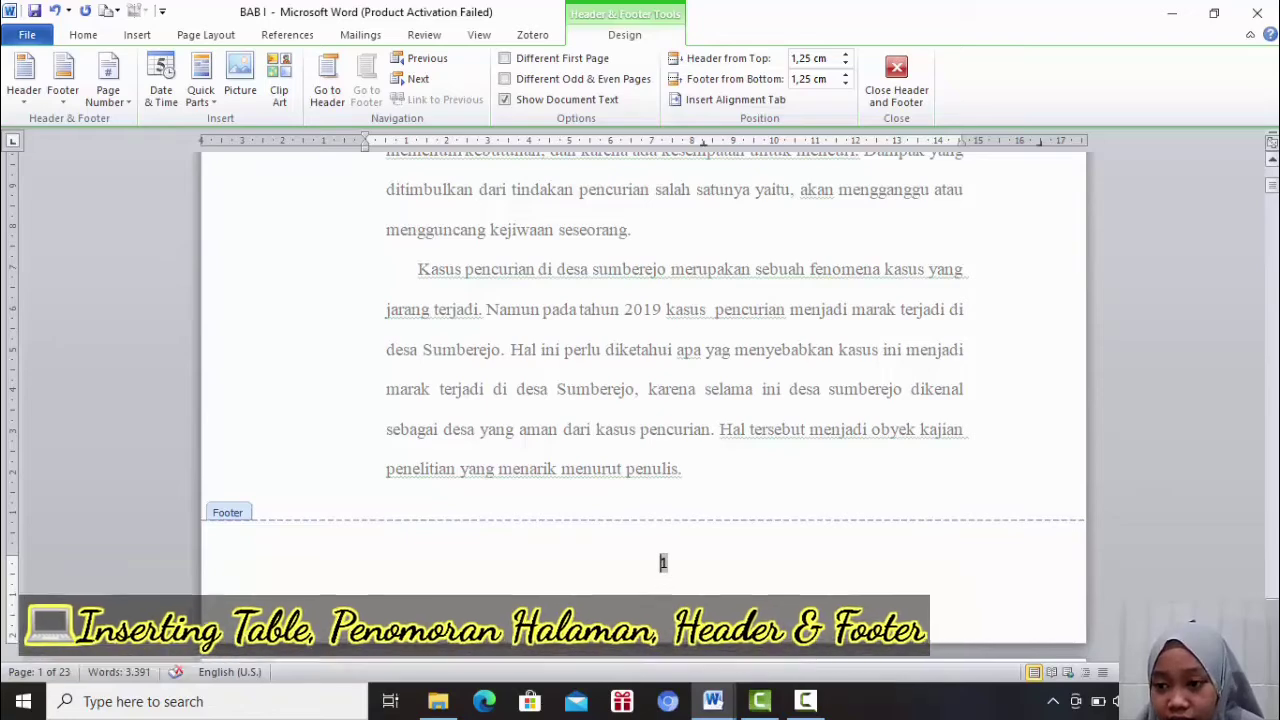
drag(1275, 186, 1276, 191)
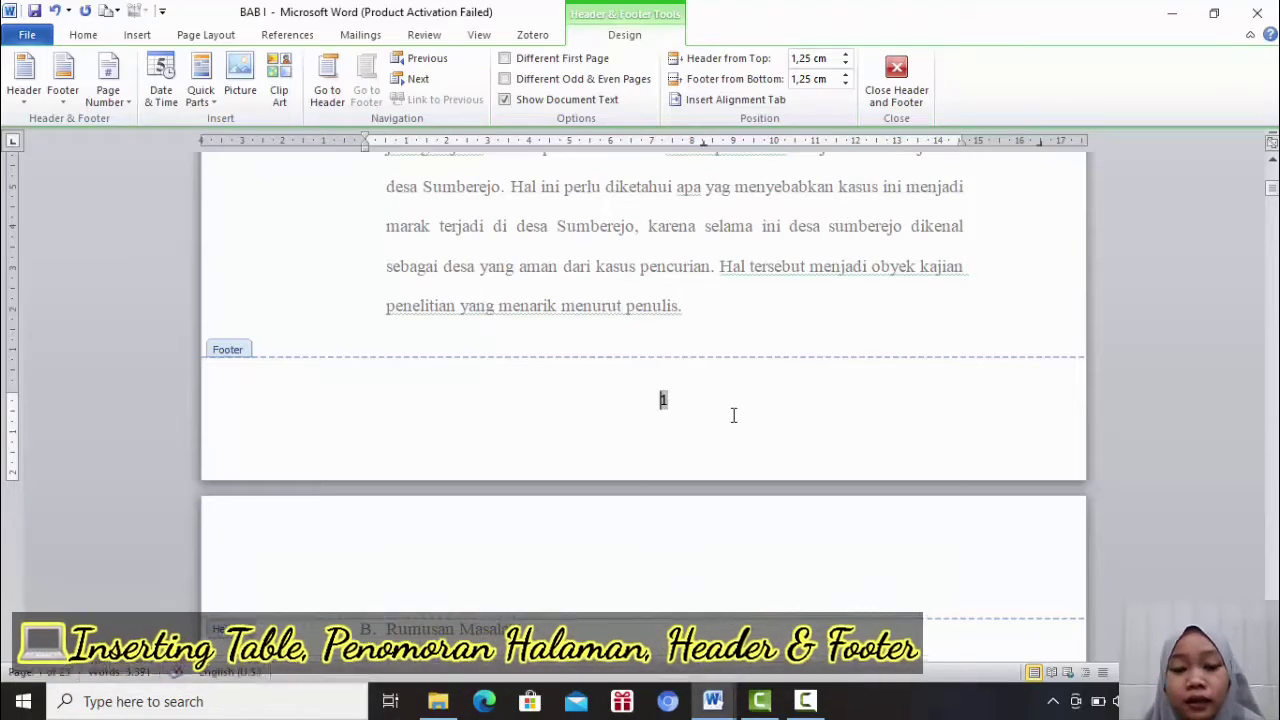
- Remove the page numbers from the BAB I document and return to the body text on its first page
click(147, 36)
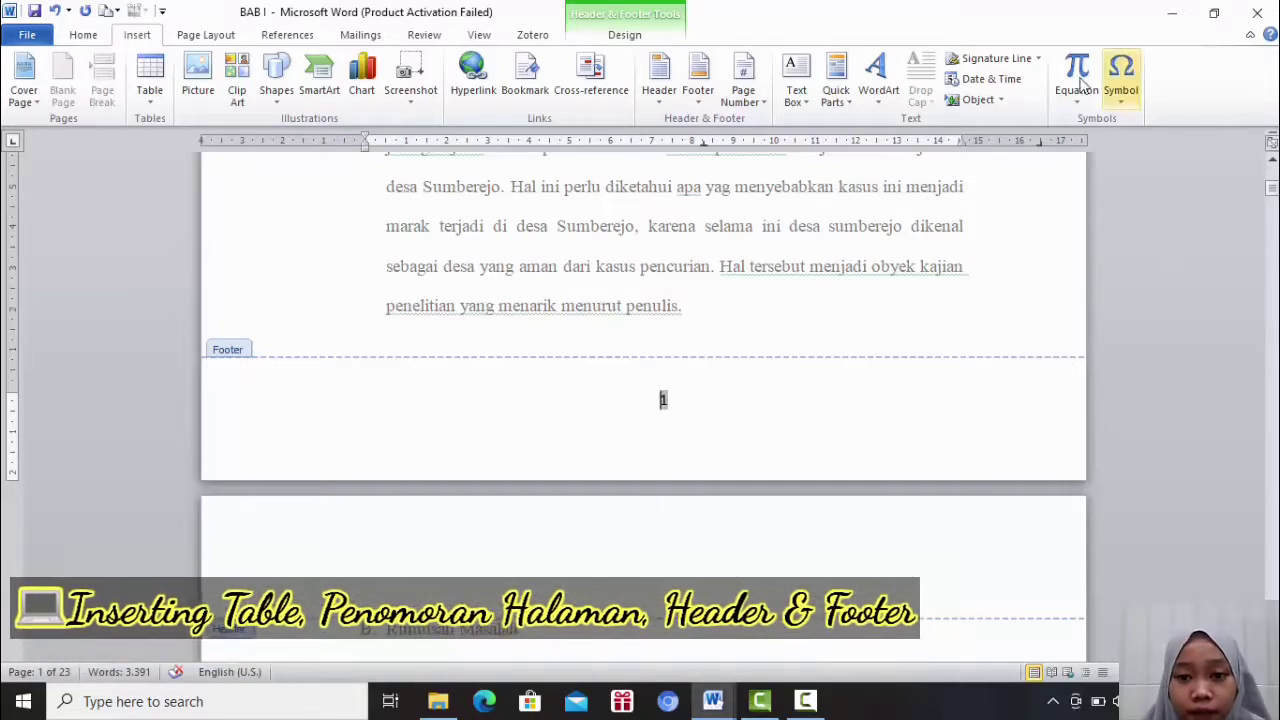
click(766, 100)
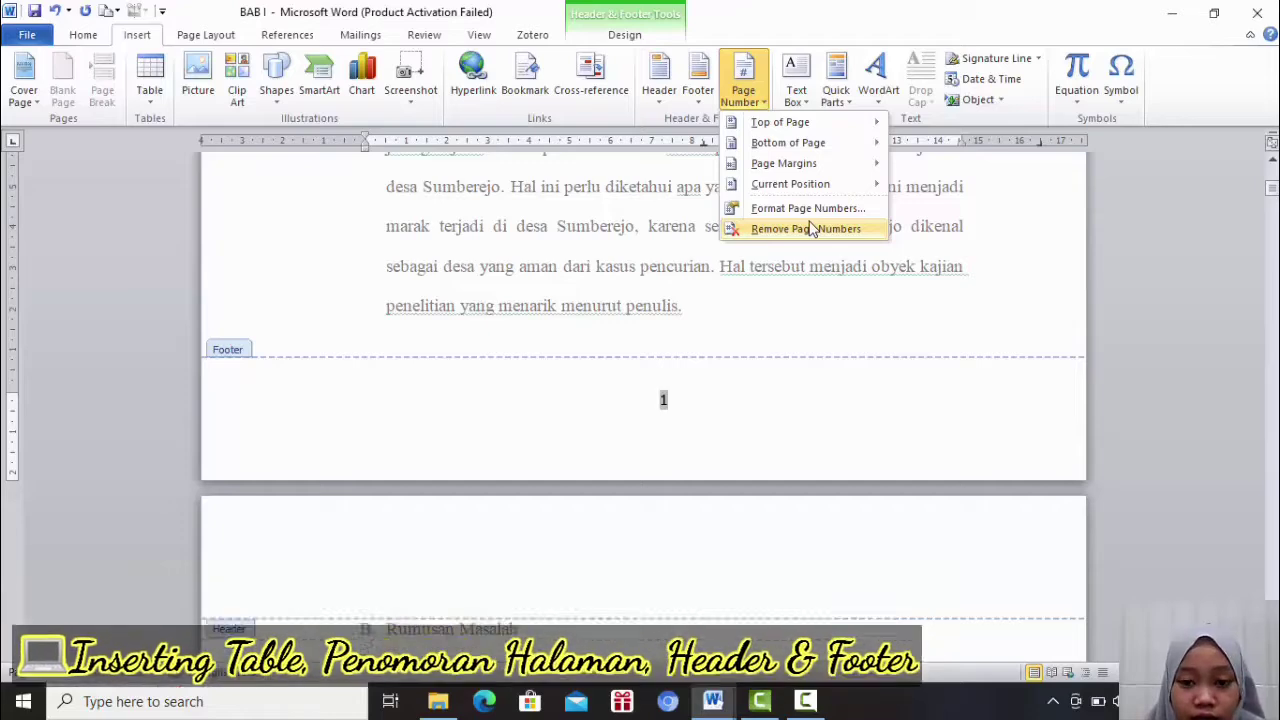
click(813, 229)
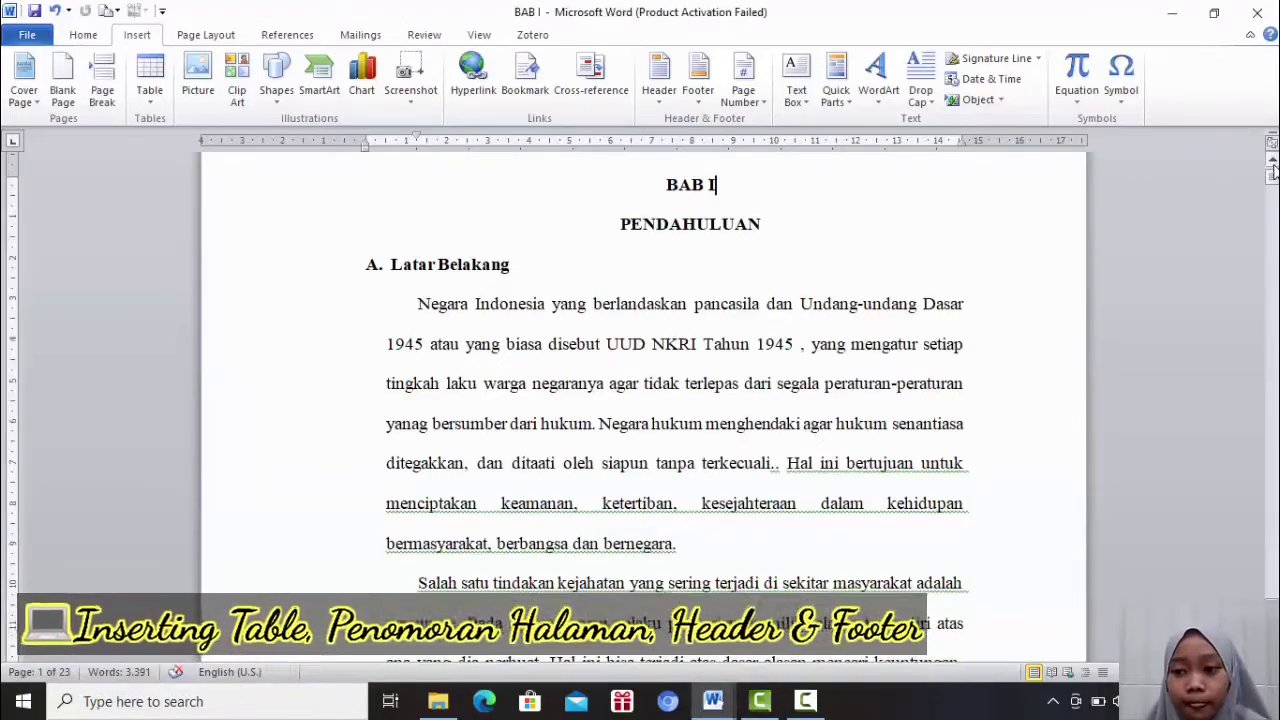
mouse_move(1273, 170)
mouse_down()
mouse_move(1273, 194)
mouse_move(1273, 175)
mouse_up()
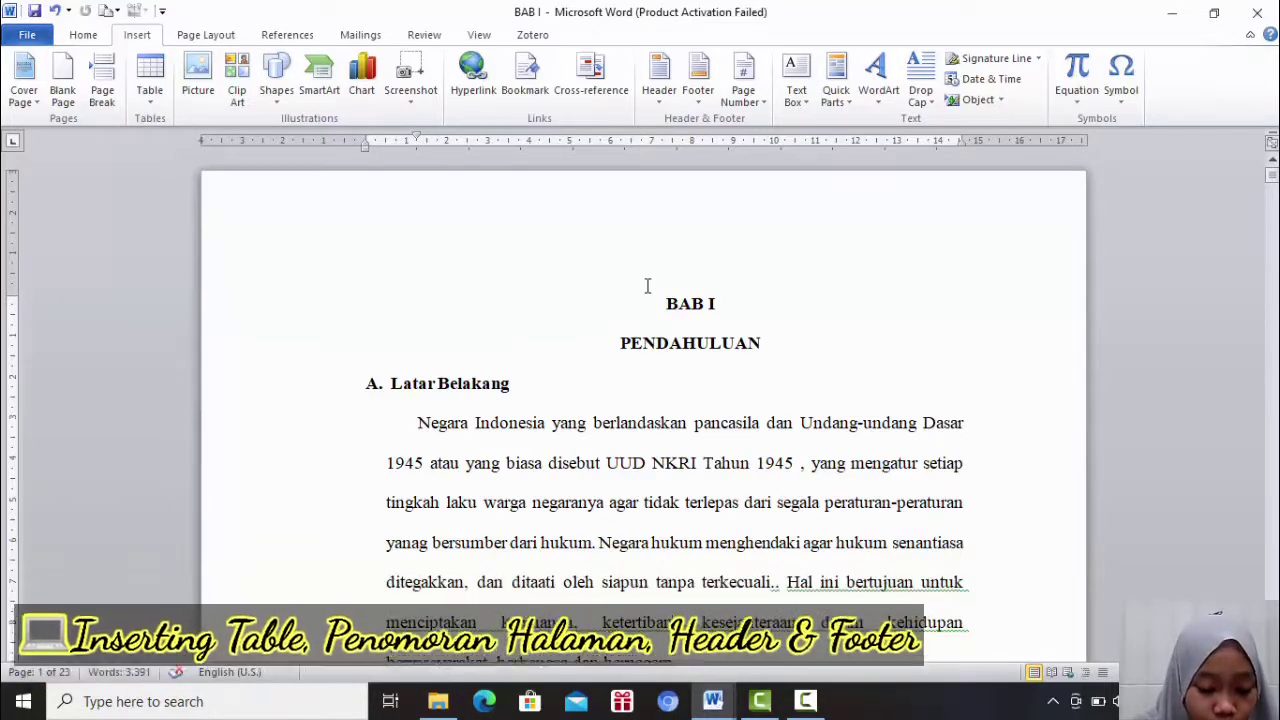
- Create a new blank document and insert the built-in Annual header
key(ctrl+n)
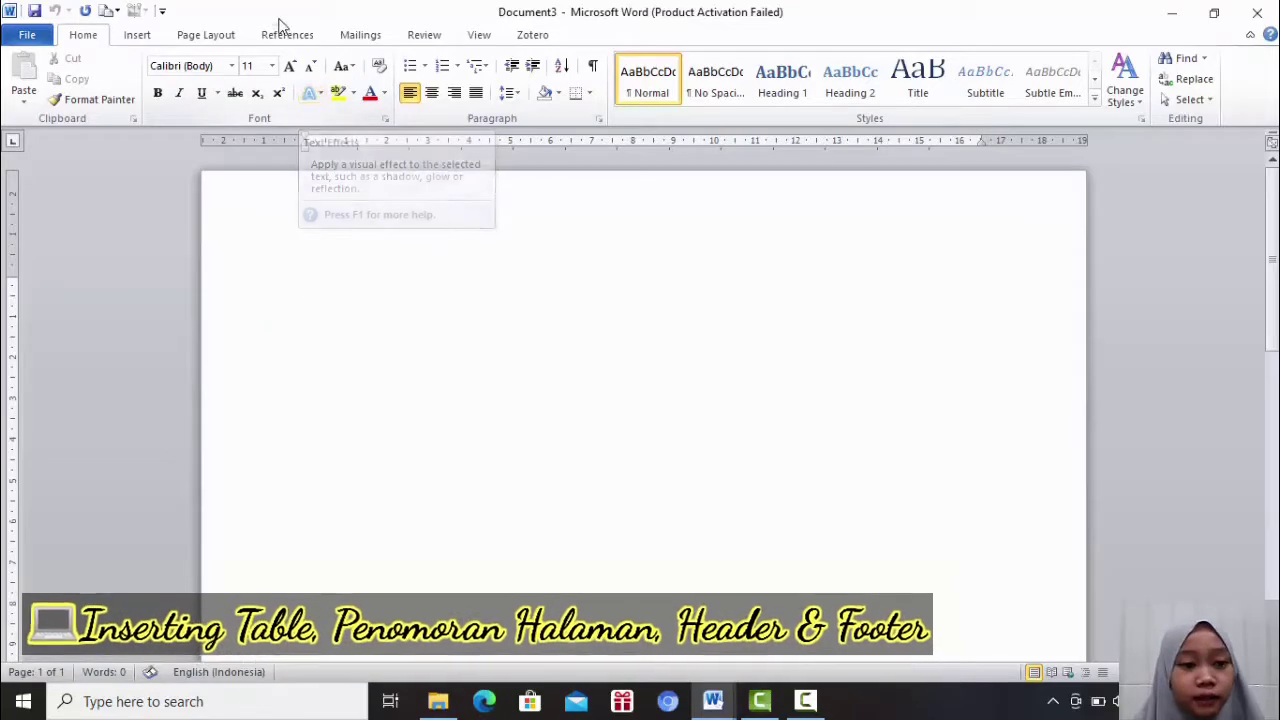
click(138, 35)
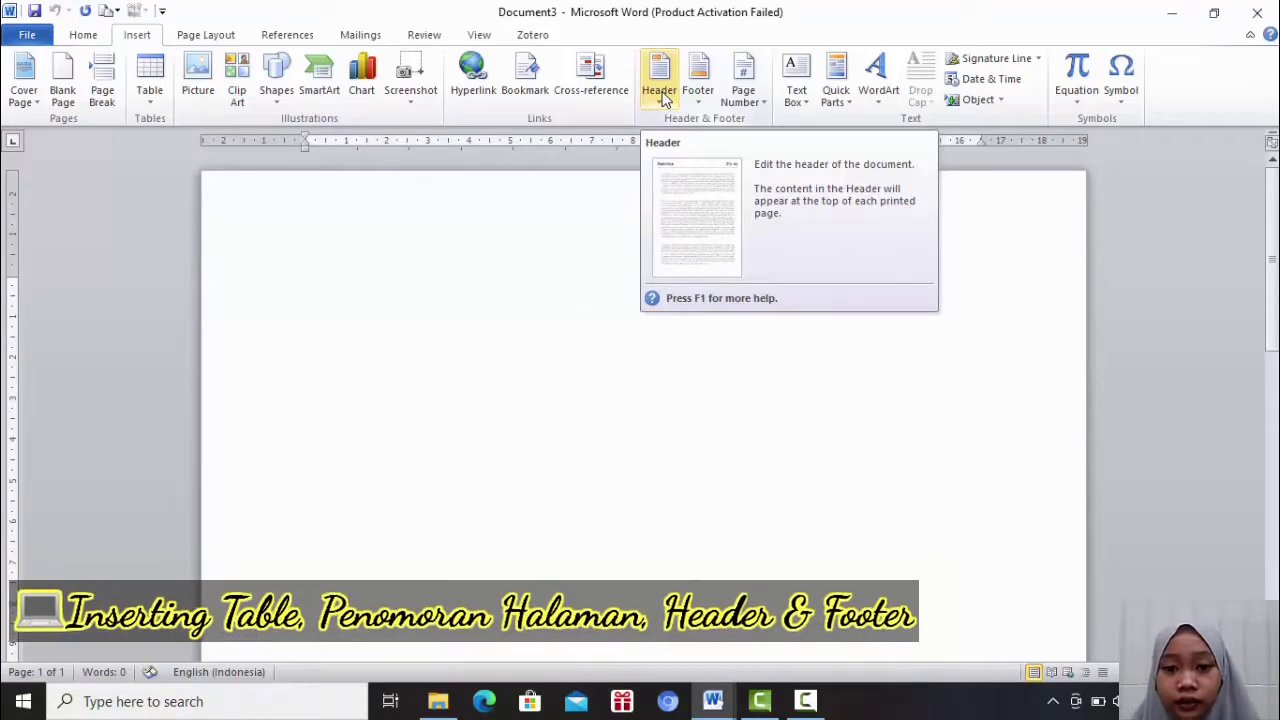
click(660, 92)
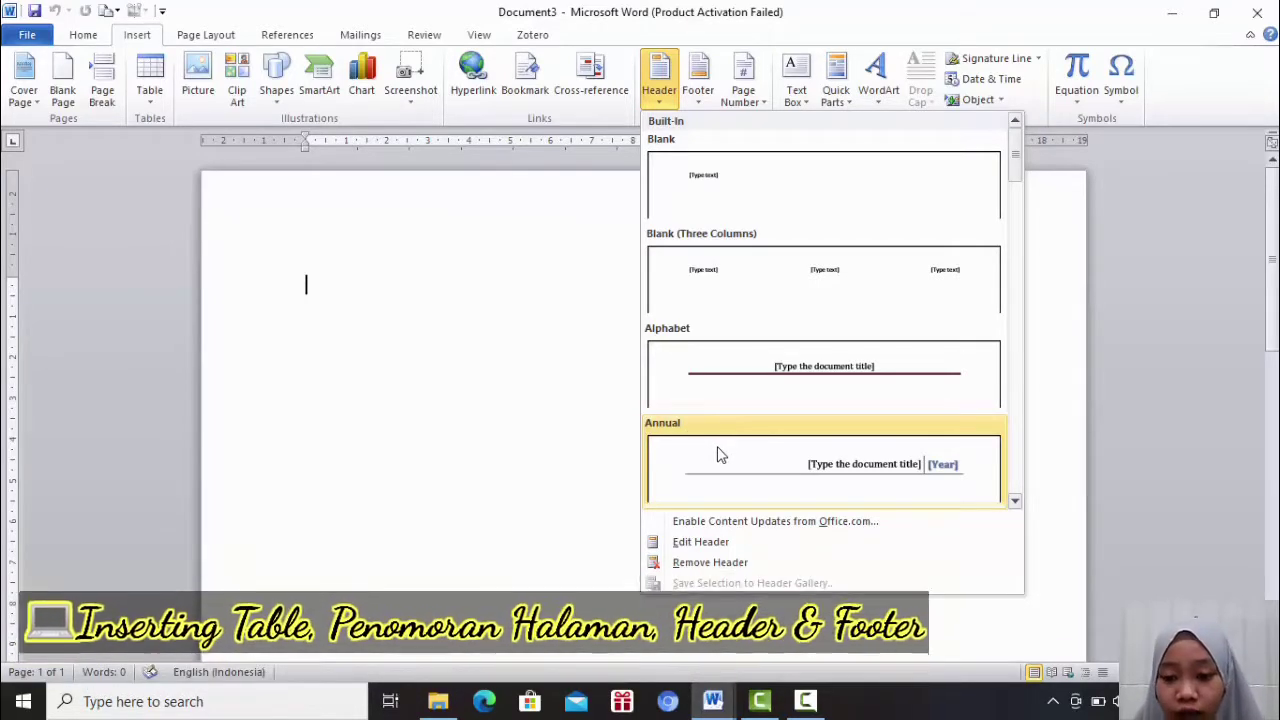
click(717, 455)
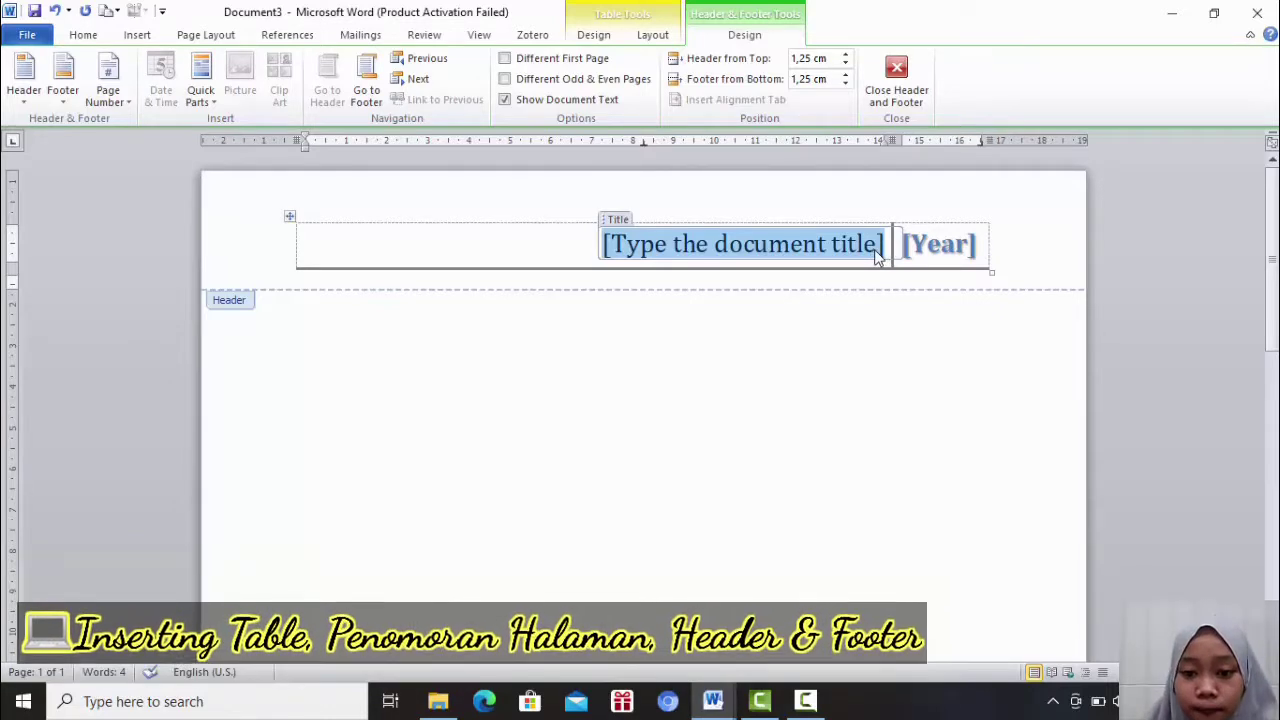
- Set the header's document title to Sejarah Kebudayaan Islam 2 and its year to 2013
key(Delete)
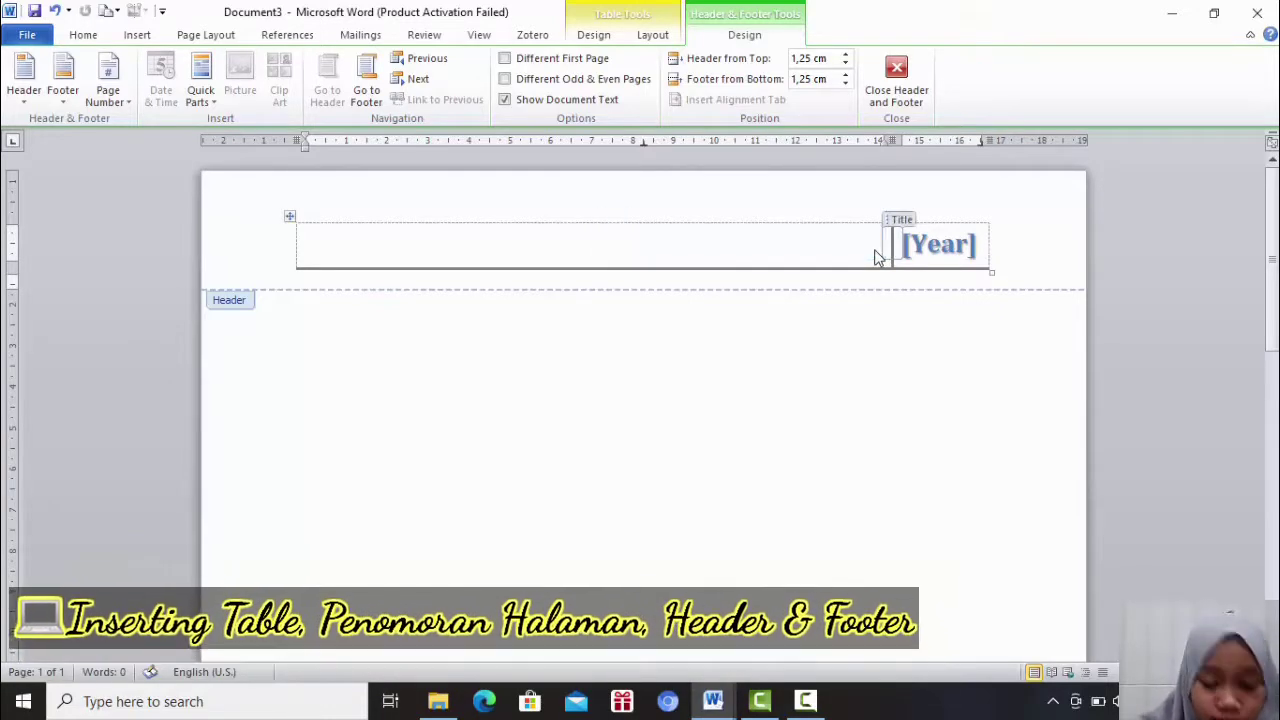
text(S)
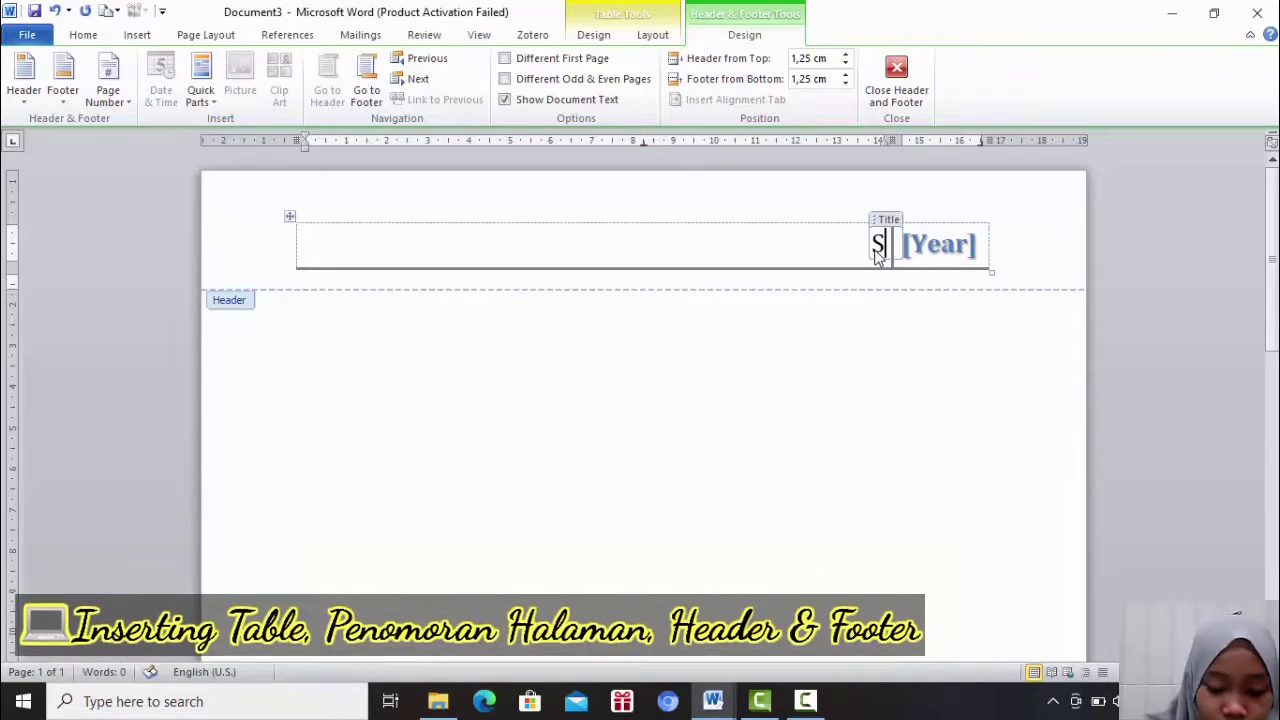
text(ejarah)
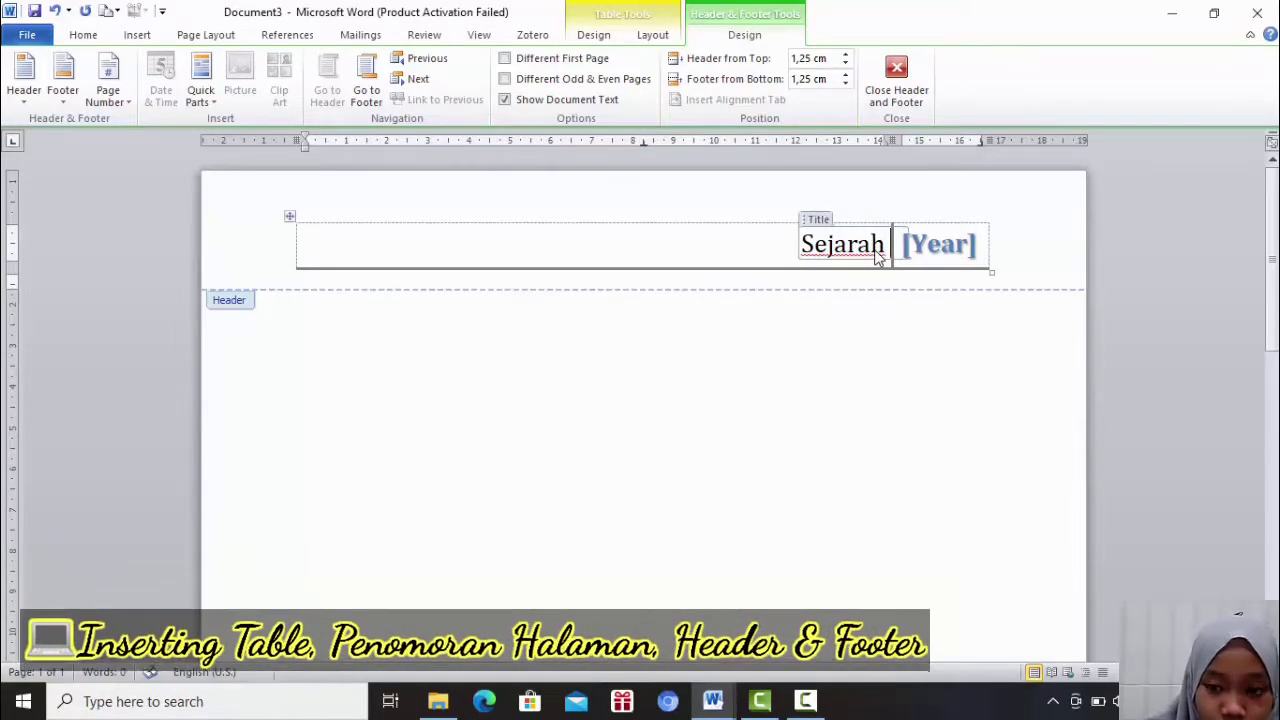
text( Kebu)
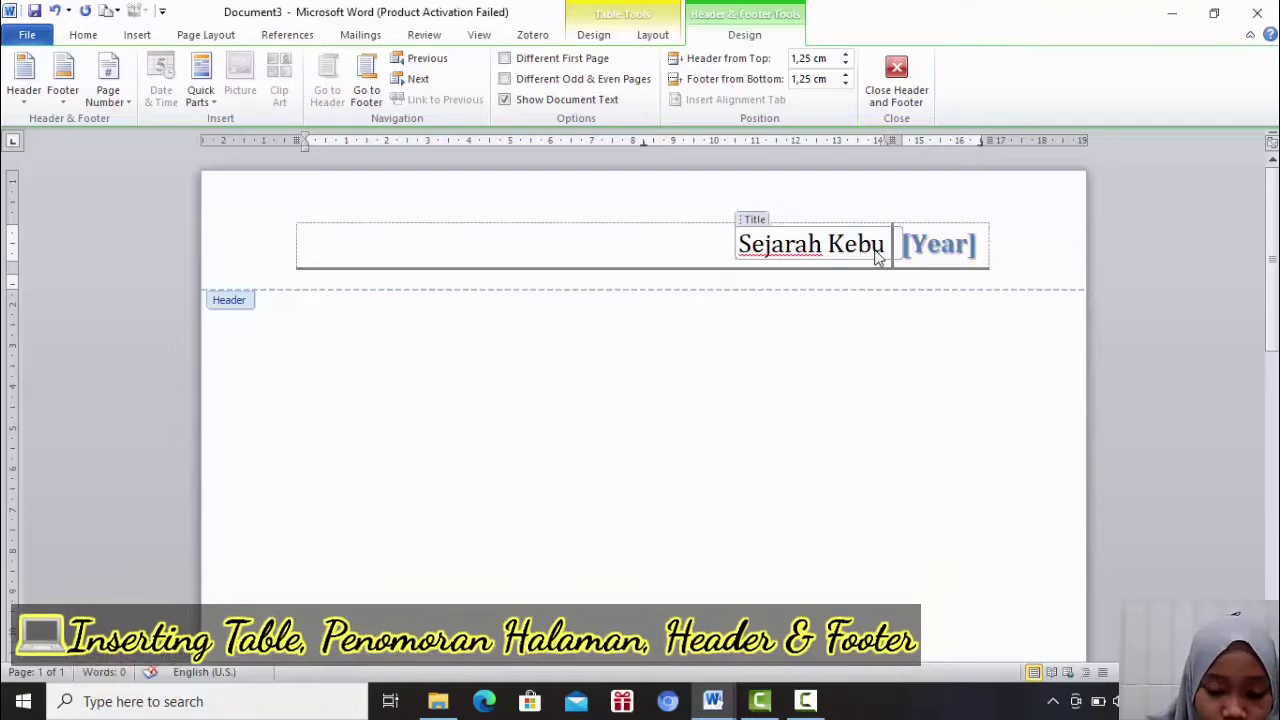
text(dayaan)
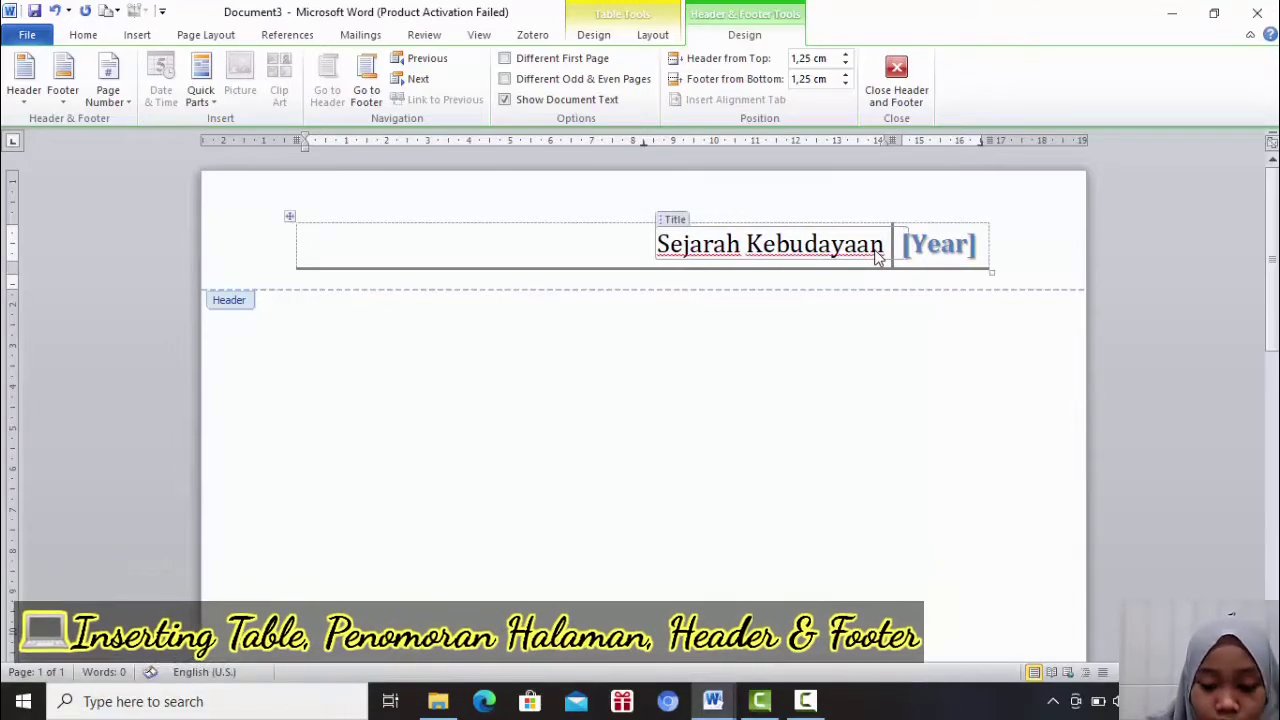
text( Islam 2)
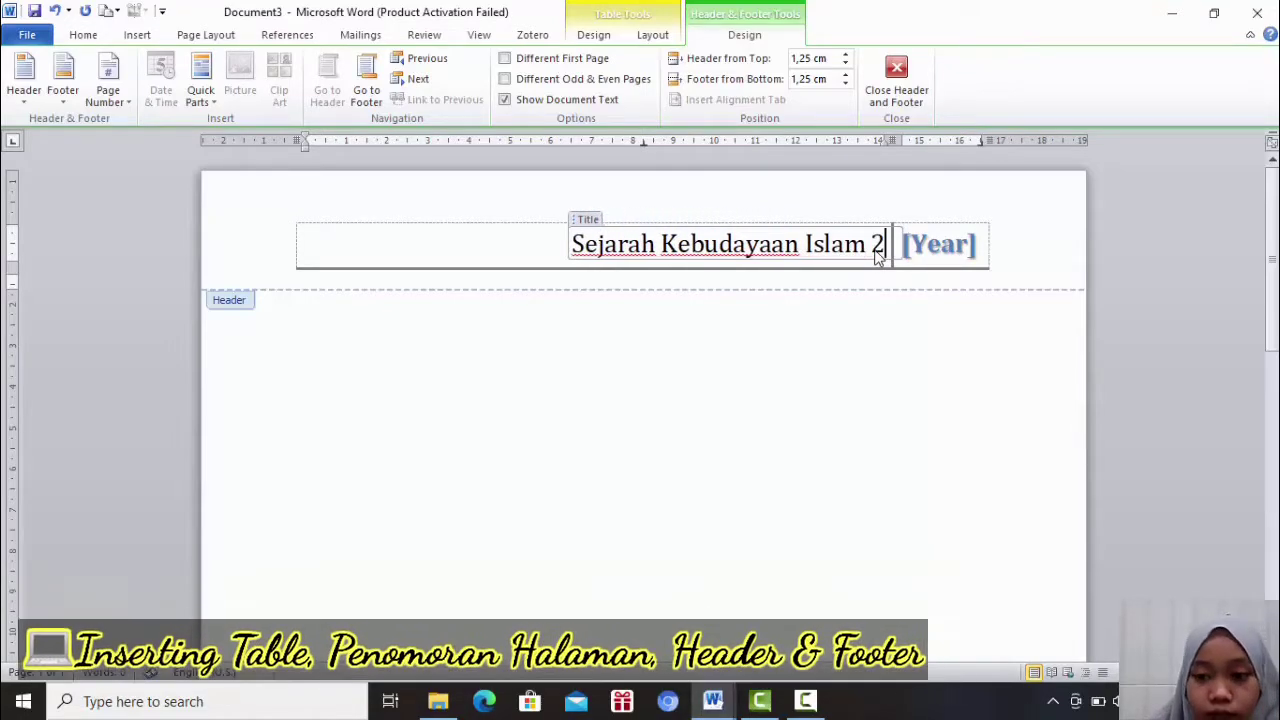
click(969, 252)
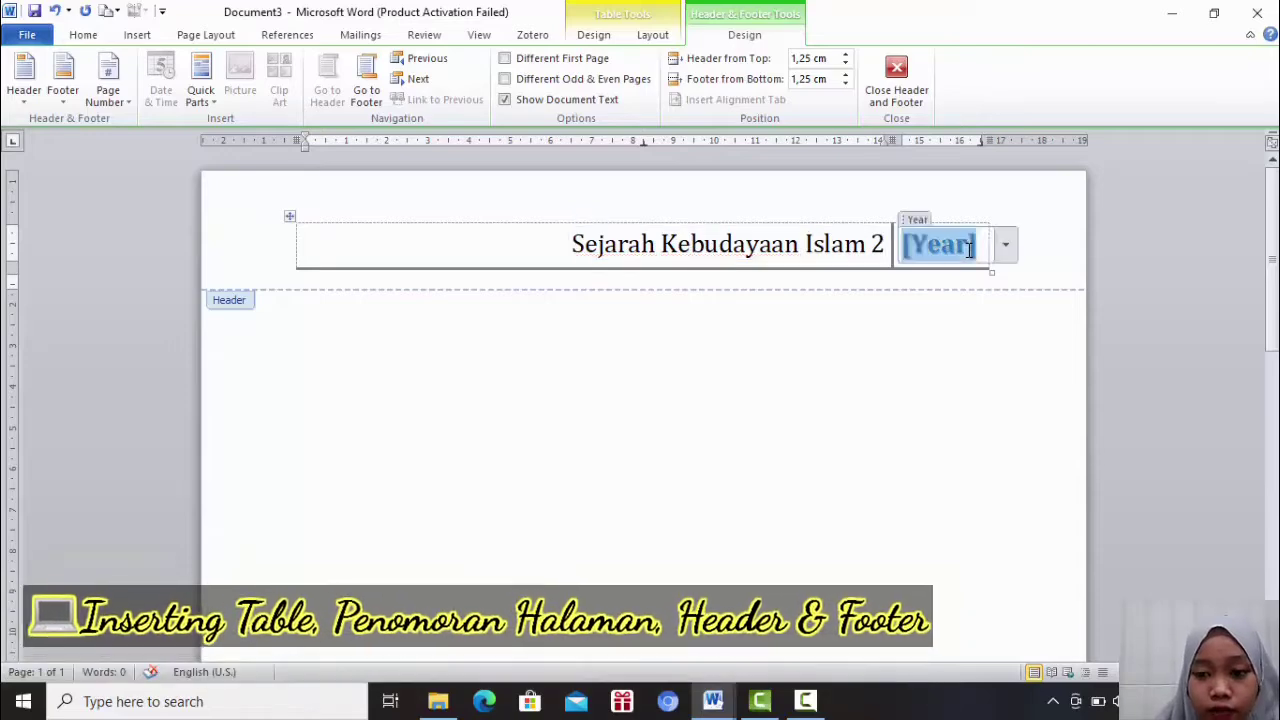
text(20)
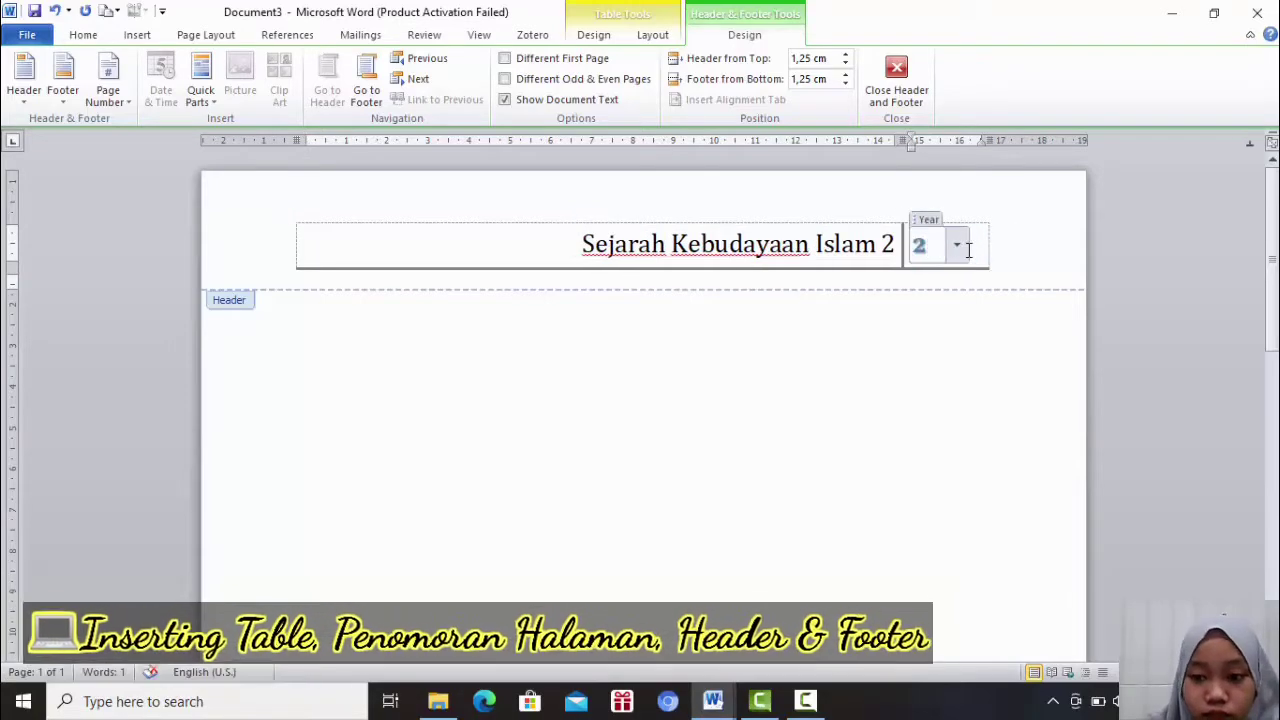
text(13)
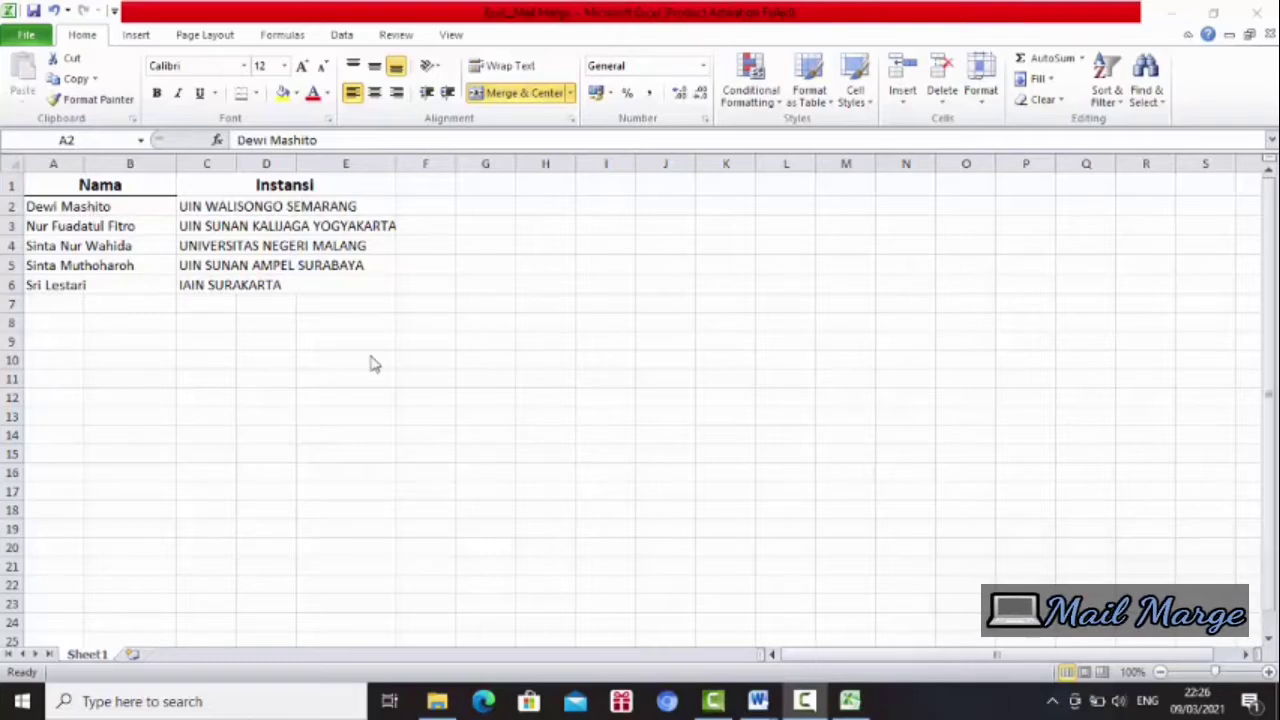
- Close the Exel__Mail Marge recipient workbook in Excel, saving its changes
click(1257, 14)
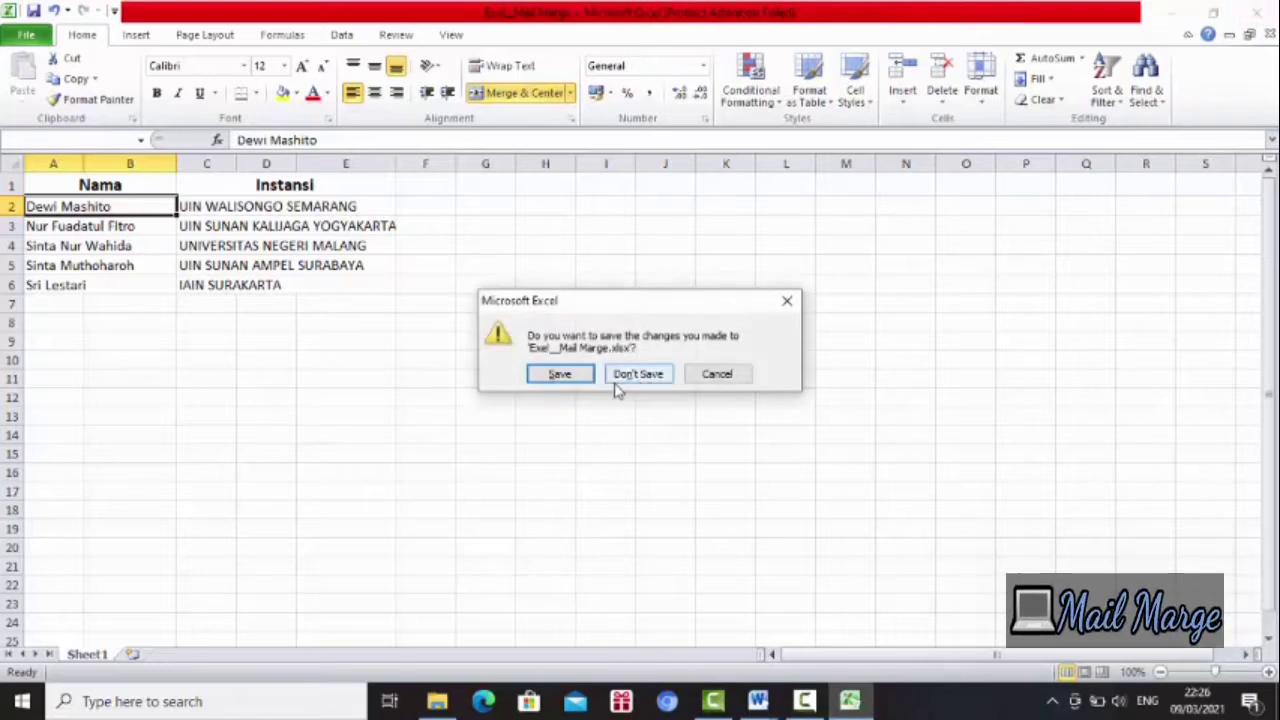
click(559, 374)
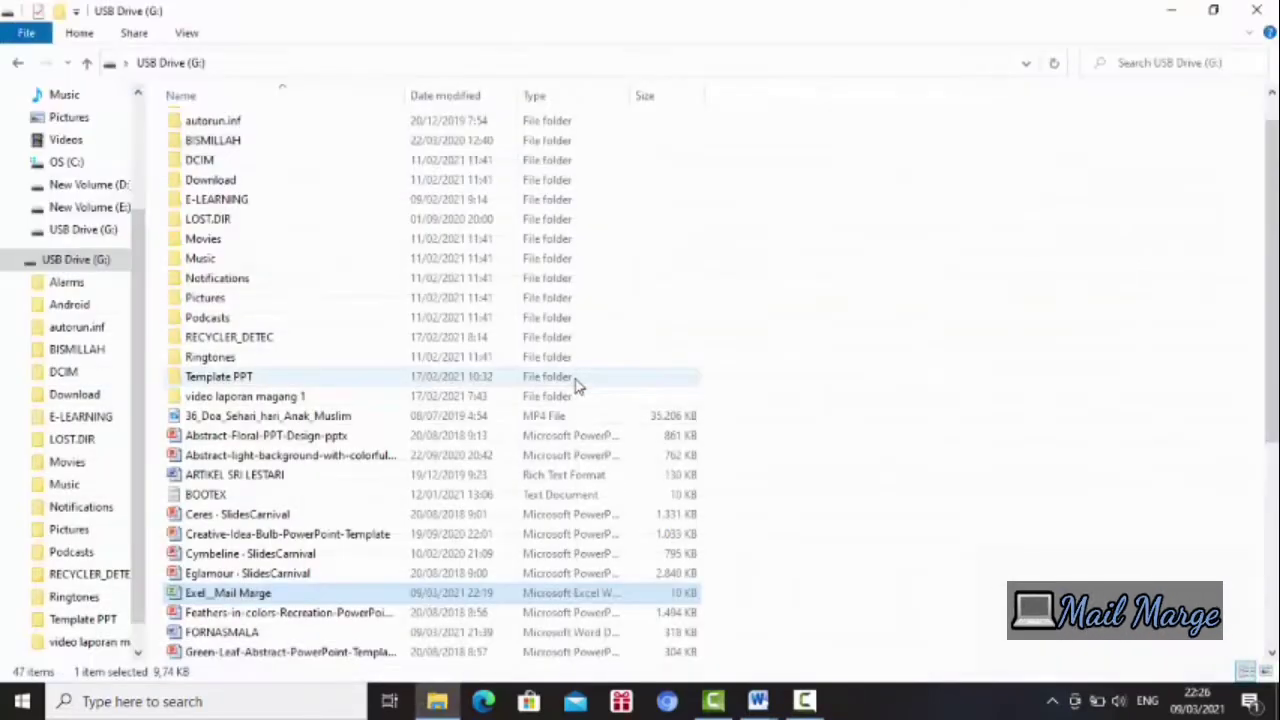
- Open the FORNASMALA letter from USB Drive (G:) in Word and place the cursor on the blank line below Kepada Yth
click(266, 634)
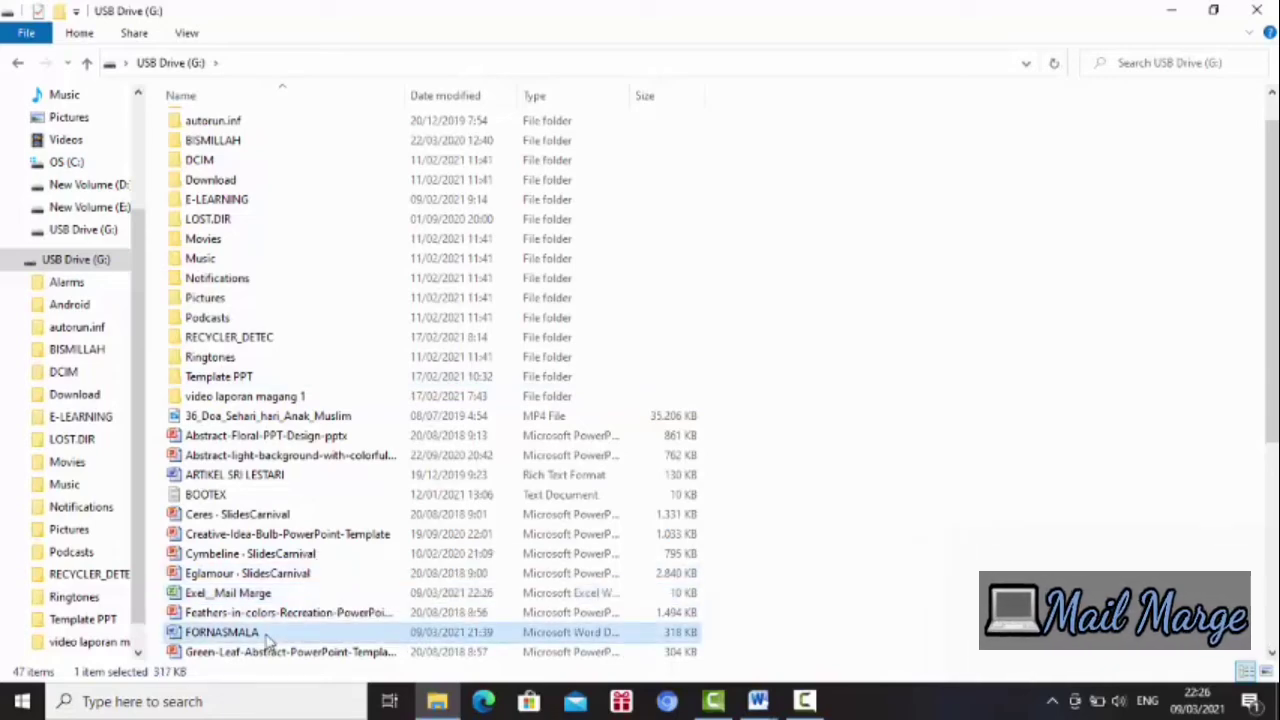
double_click(266, 636)
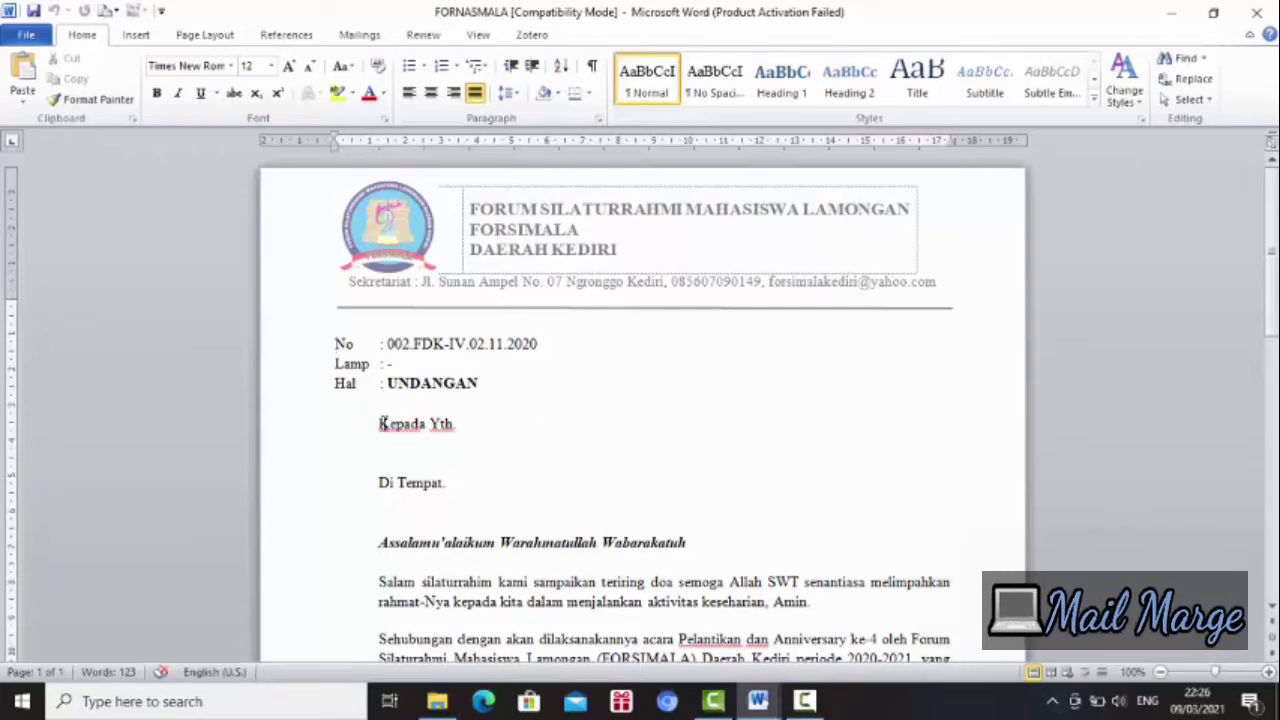
click(381, 424)
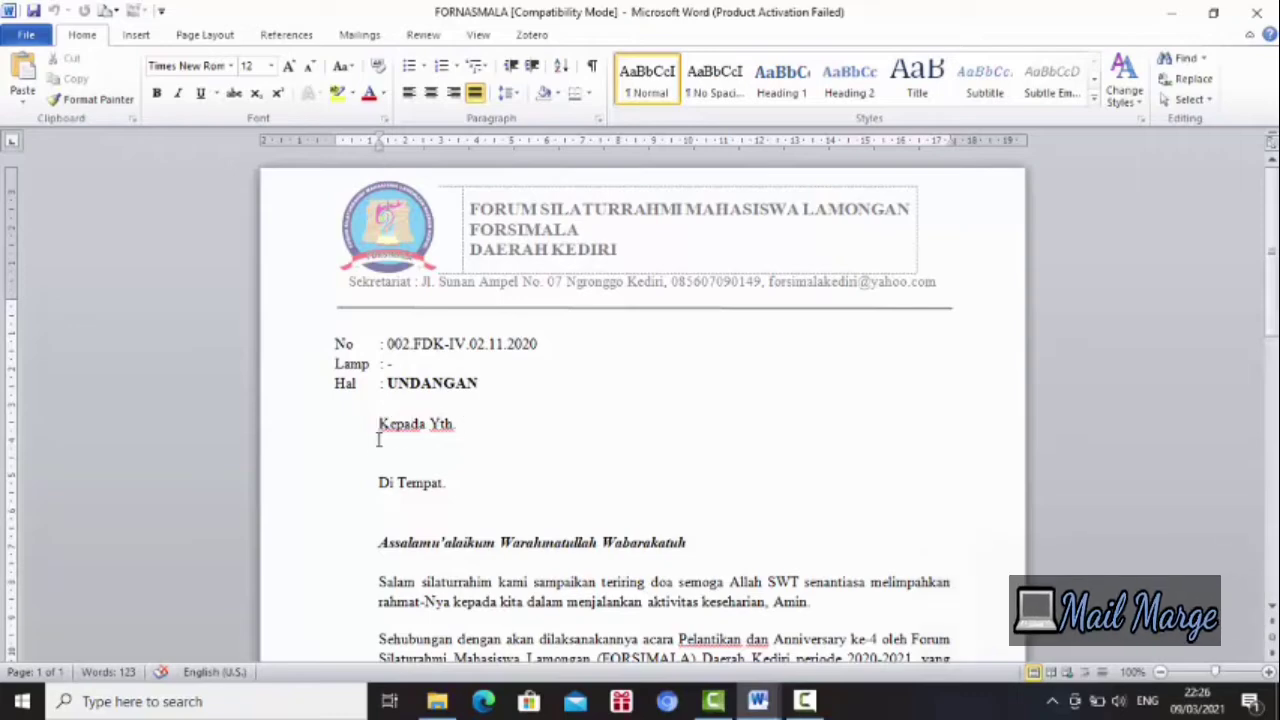
click(387, 446)
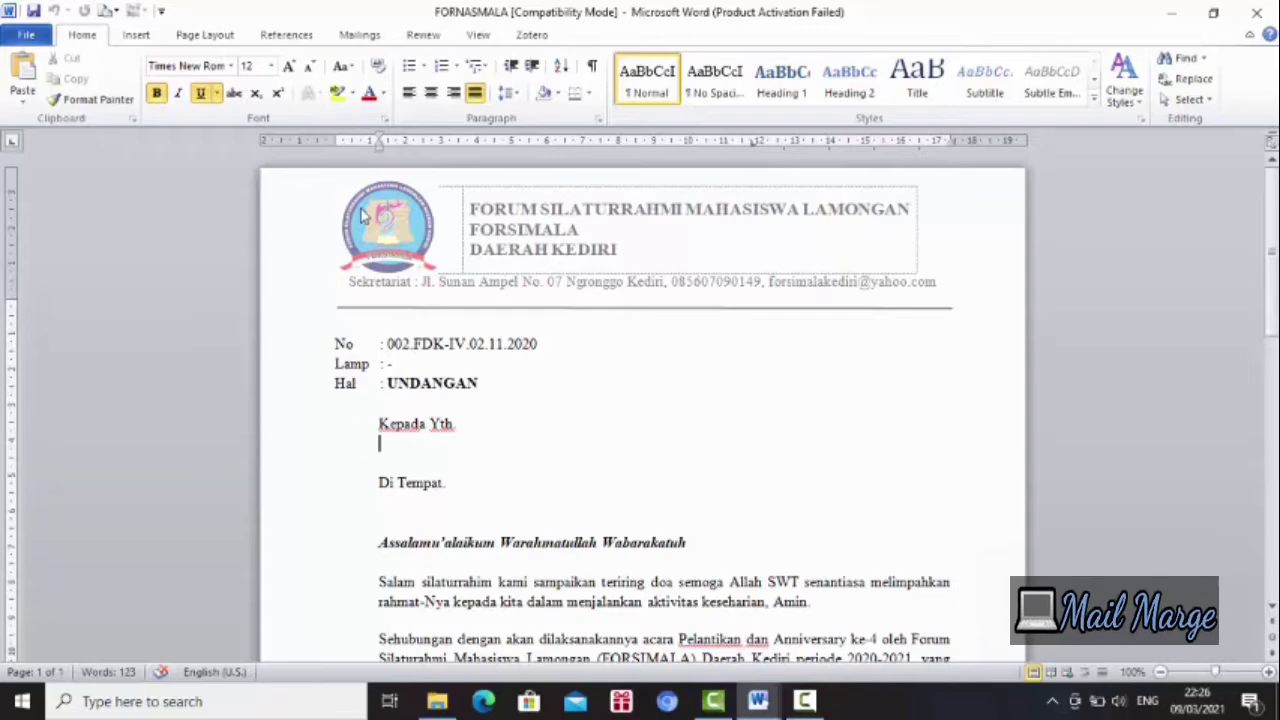
- Attach the existing recipient list Exel__Mail Marge from USB Drive (G:), using table Sheet1$ with its first row as column headers
click(358, 35)
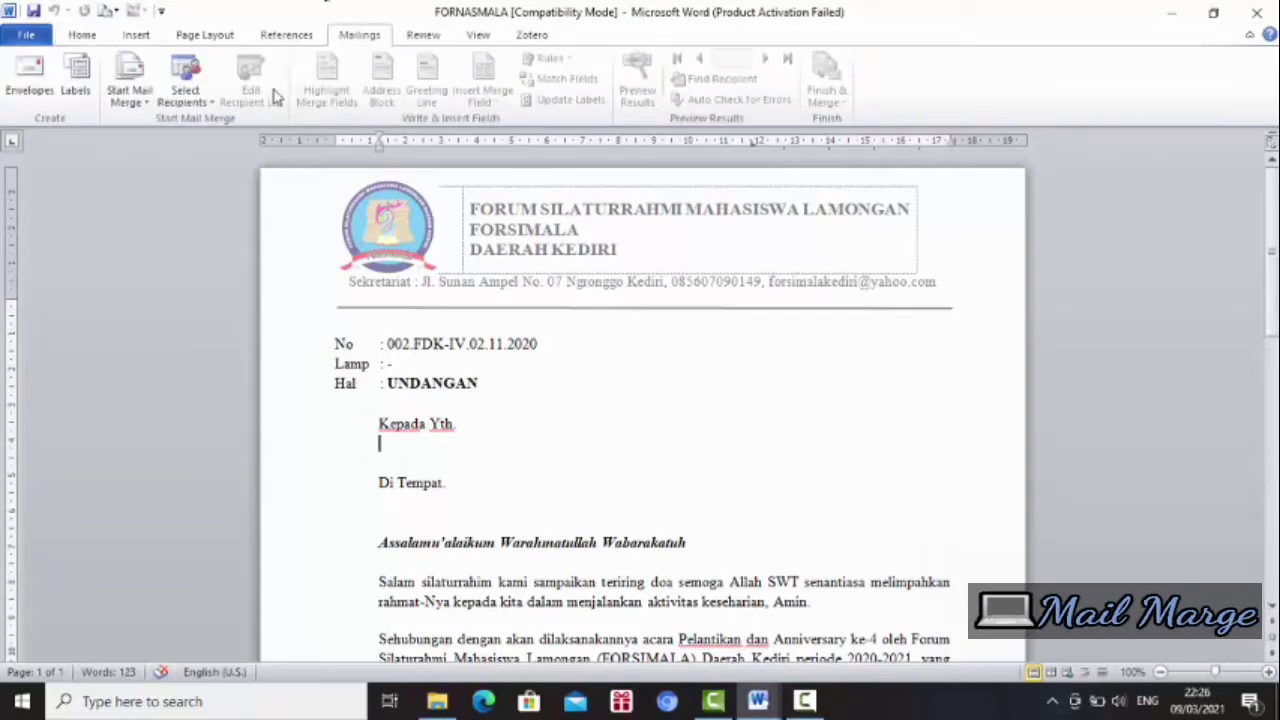
click(212, 110)
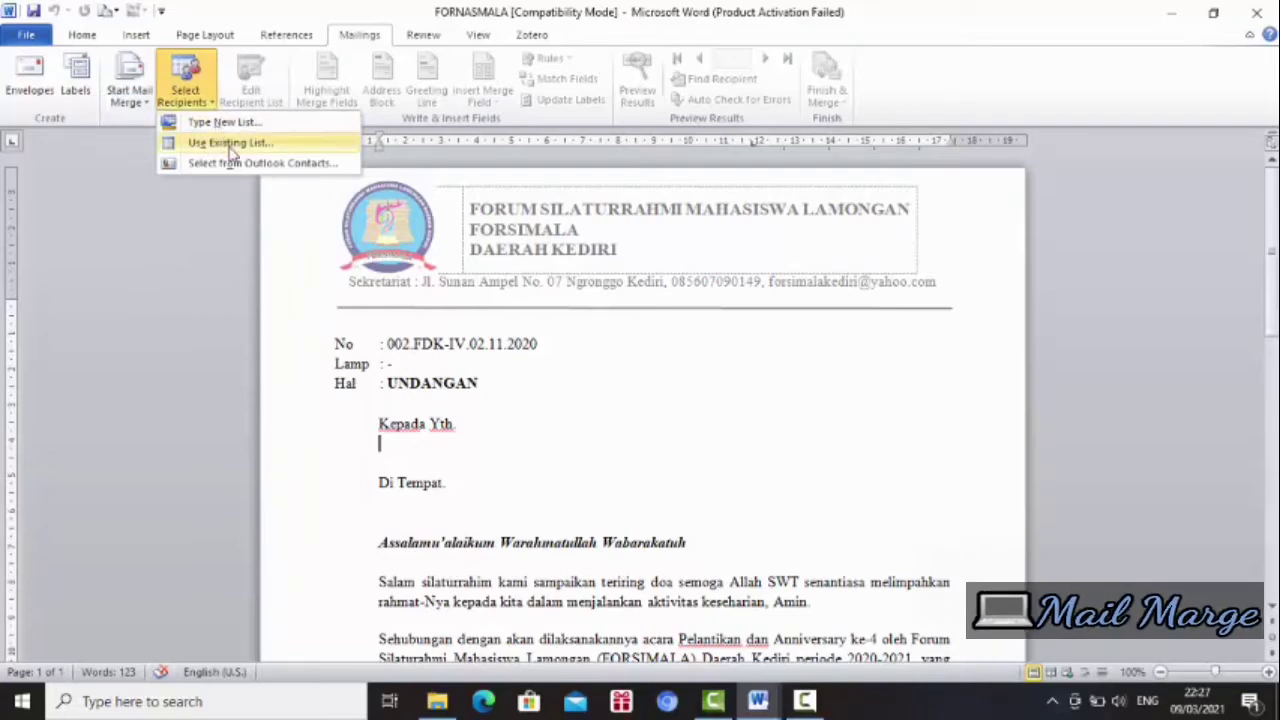
click(230, 144)
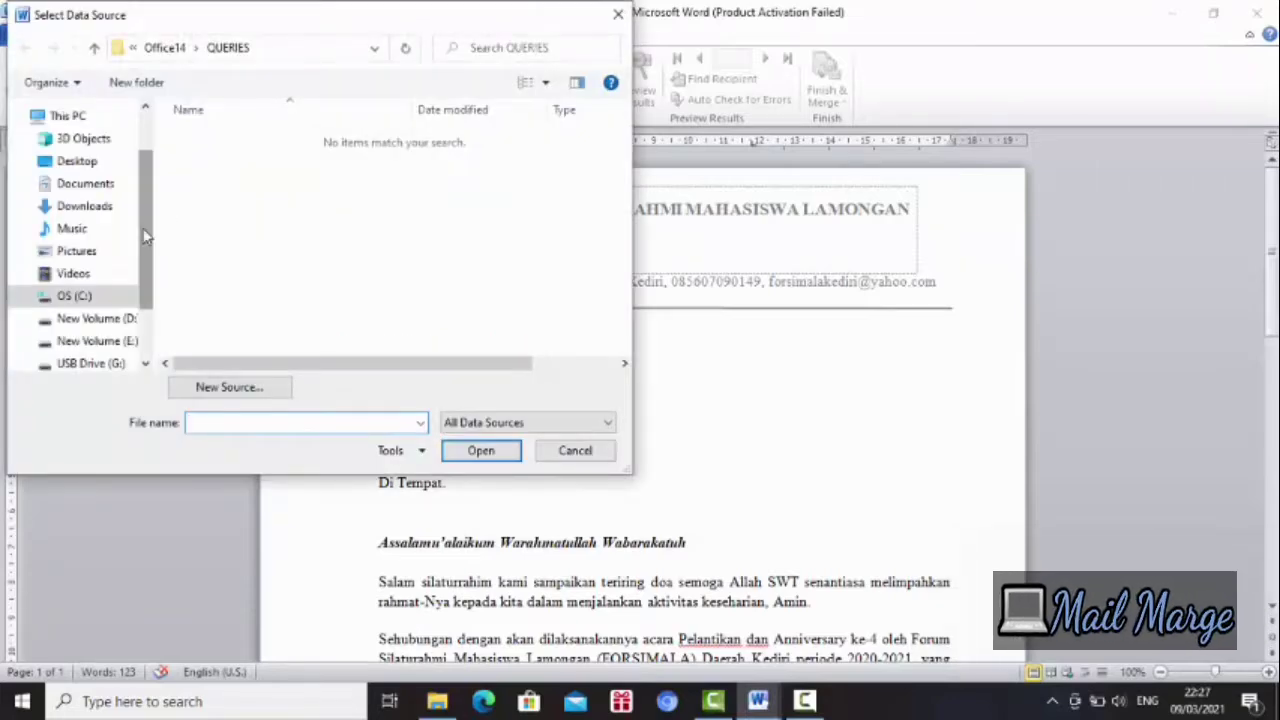
drag(143, 235, 152, 340)
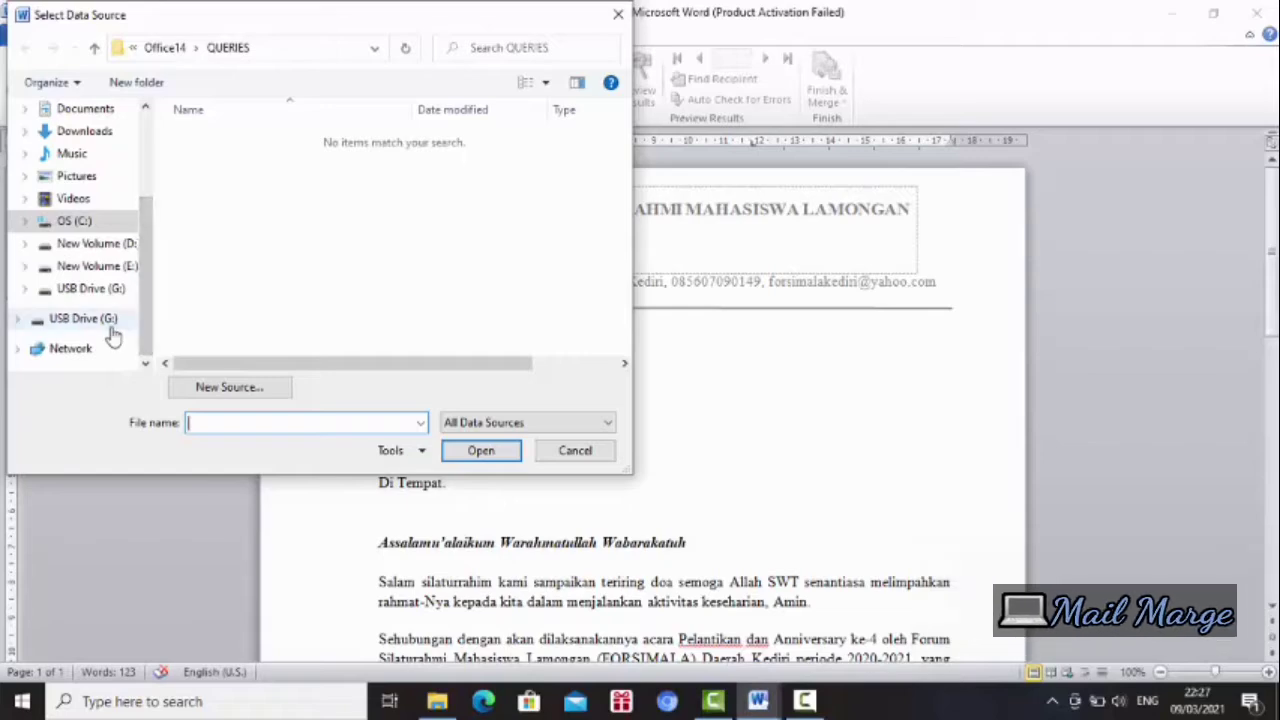
click(111, 327)
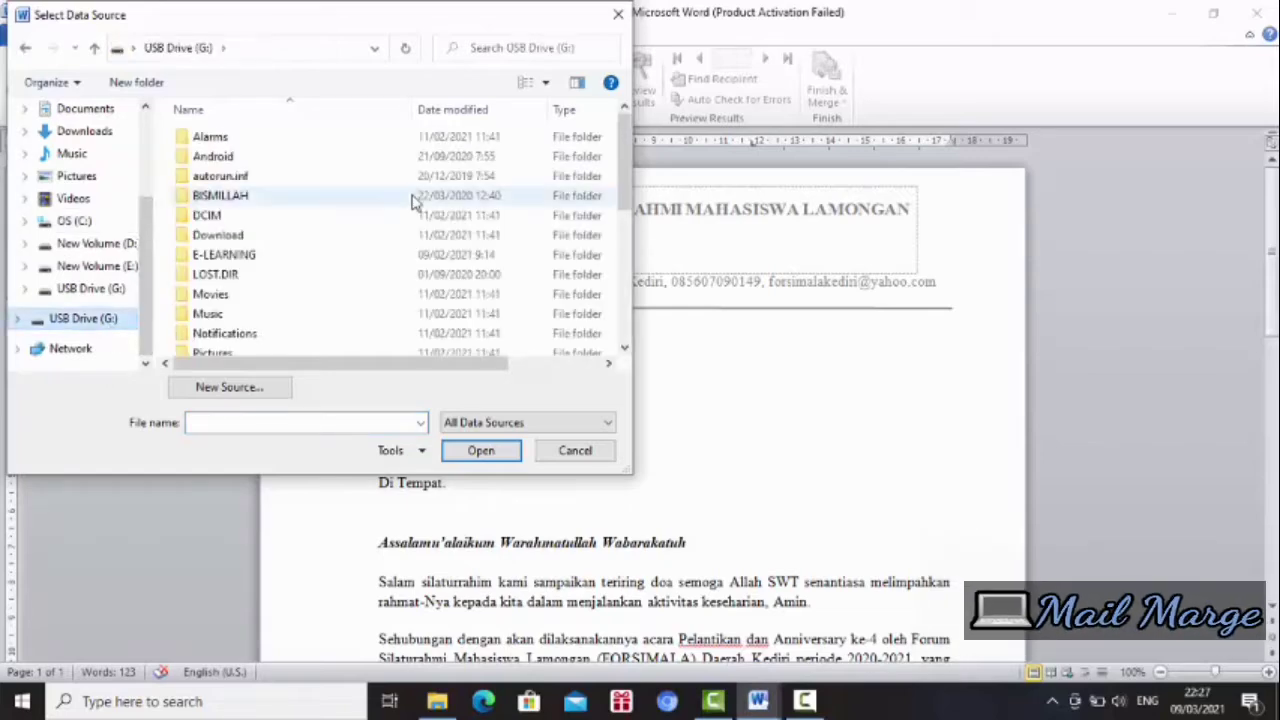
drag(624, 185, 625, 300)
click(369, 221)
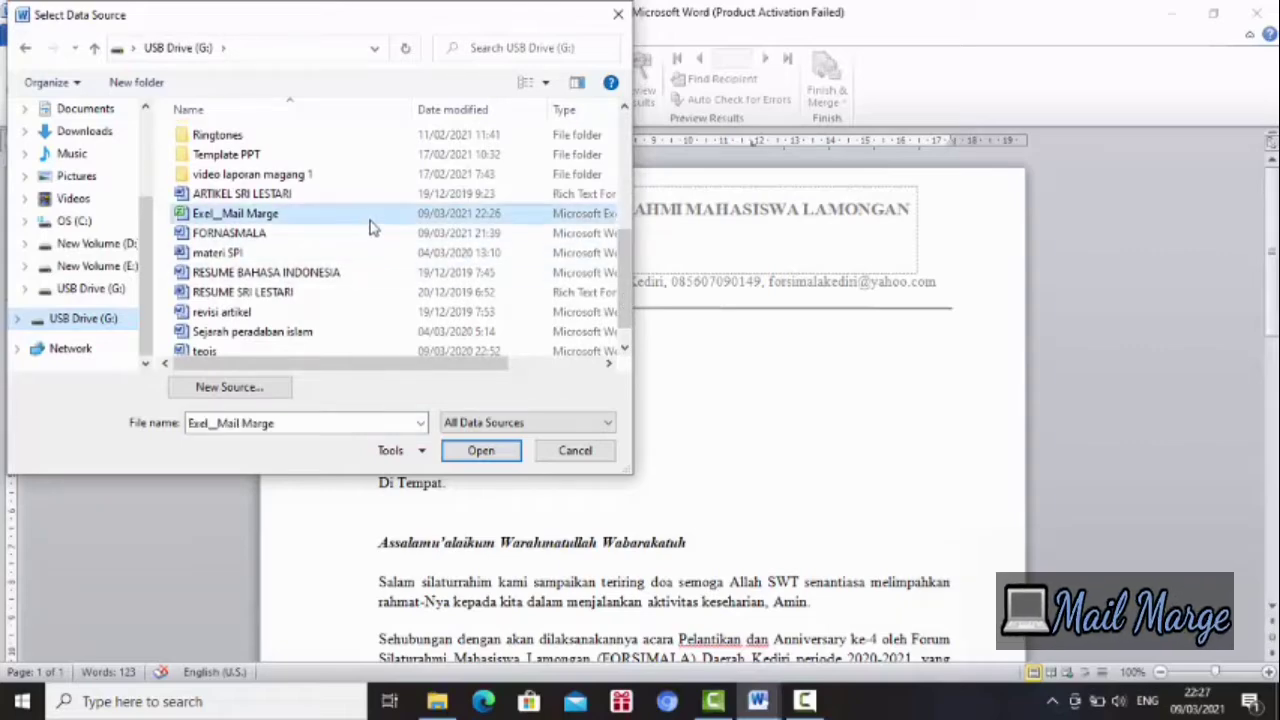
click(481, 451)
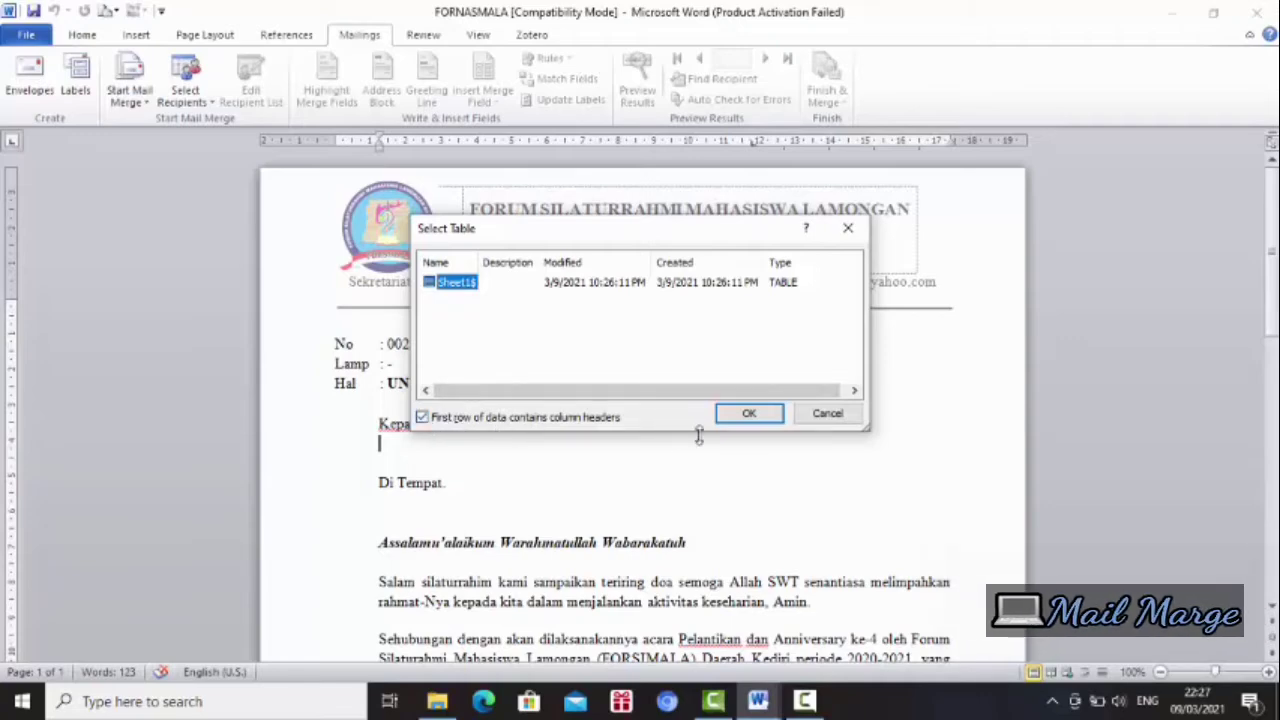
click(749, 416)
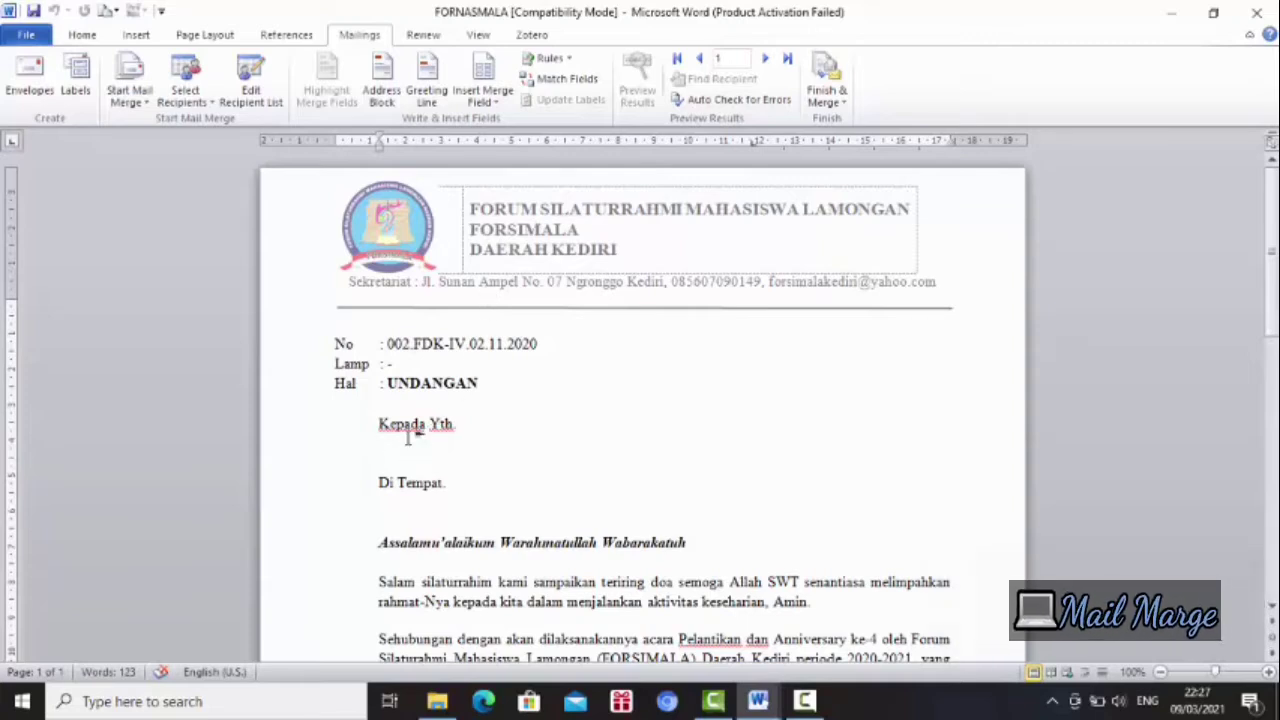
- Insert the Nama merge field below Kepada Yth. and the Instansi merge field below Di Tempat
click(497, 110)
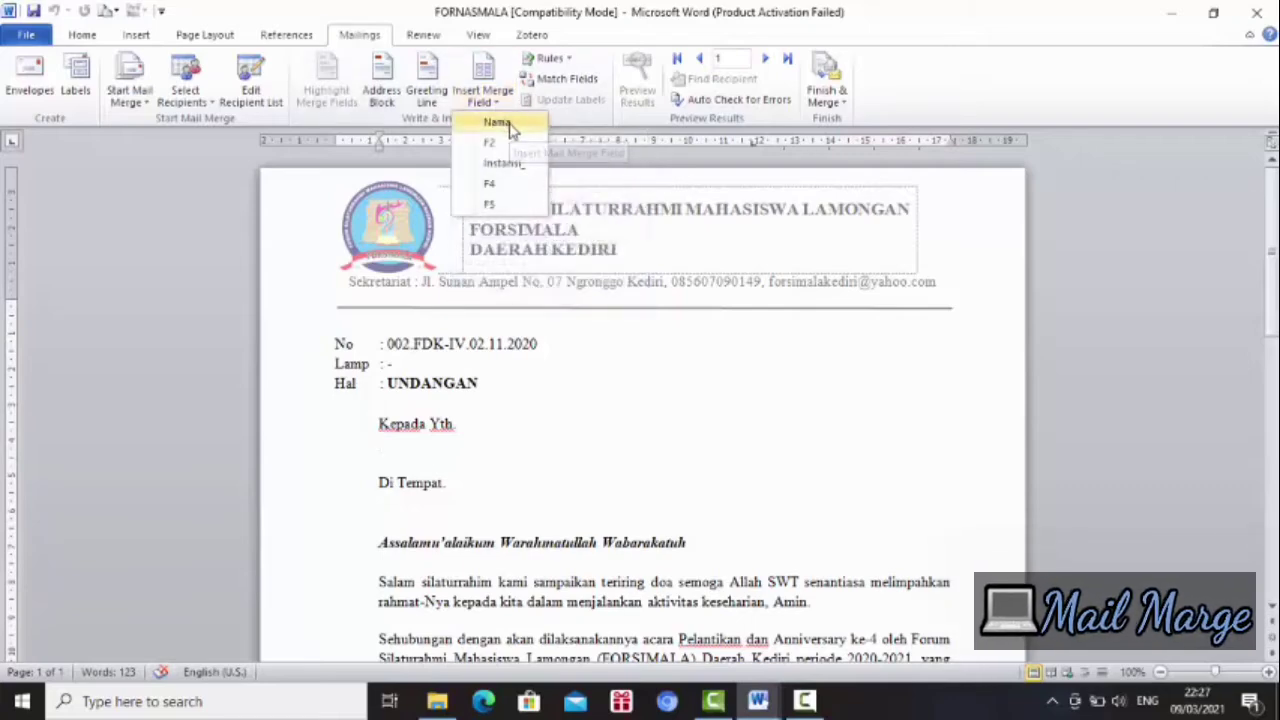
click(500, 123)
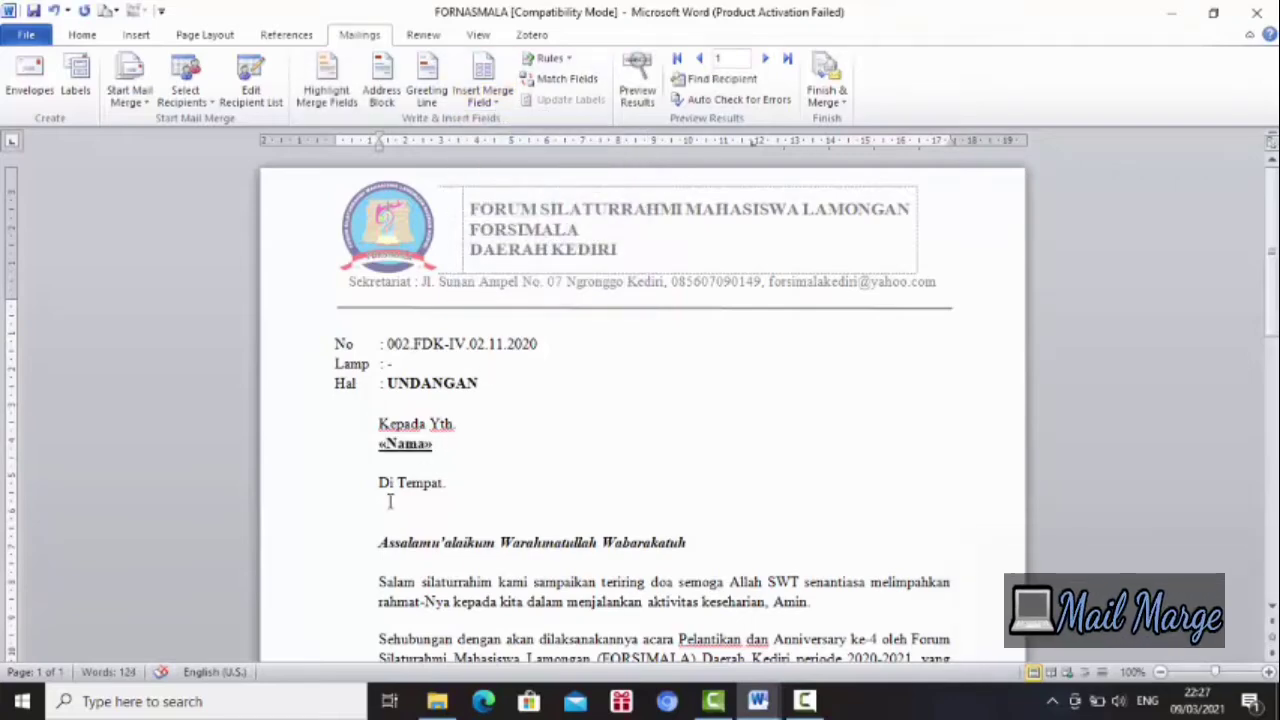
click(503, 101)
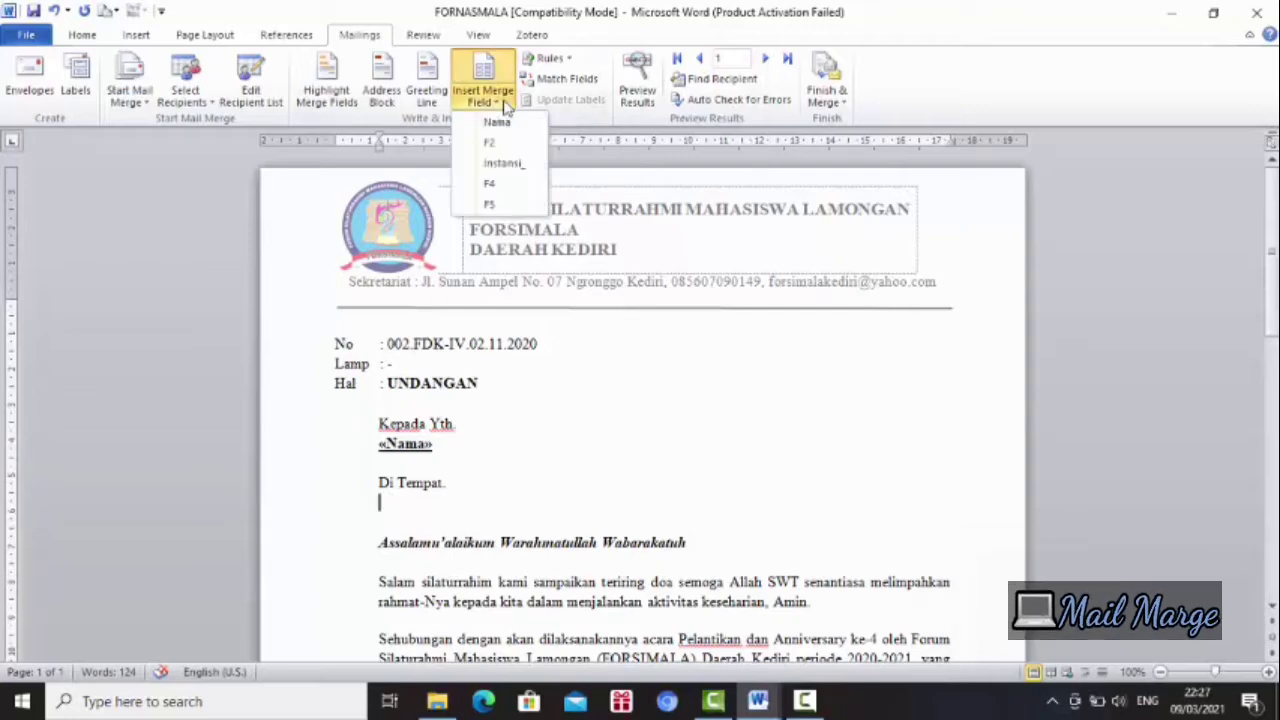
click(502, 163)
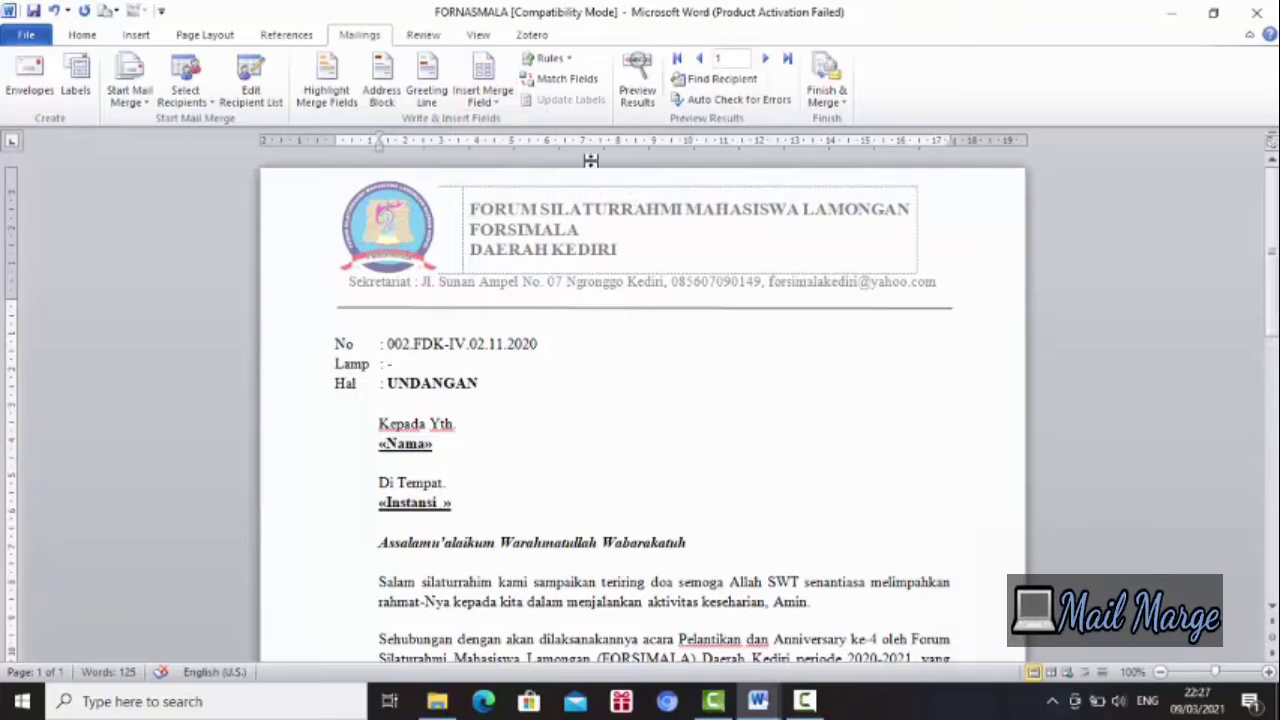
- Preview the merged letter, stepping through the second, third and last recipient records, and return to the first record
click(636, 96)
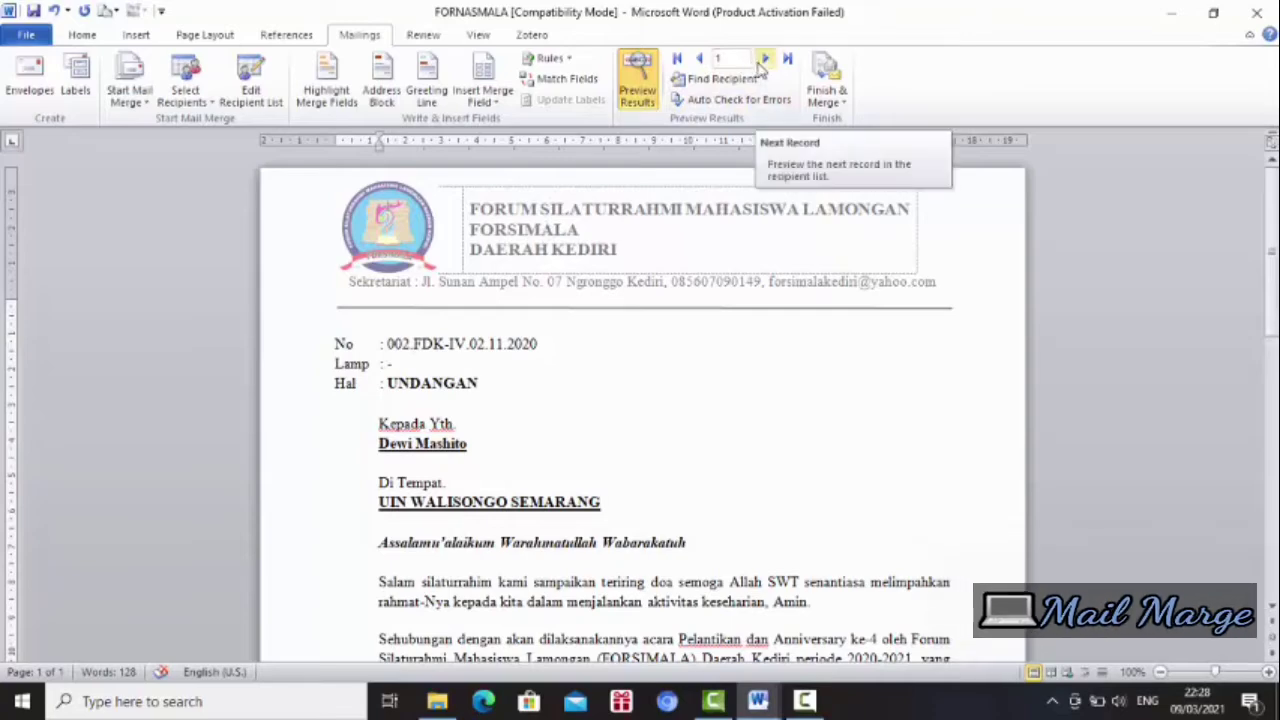
click(762, 60)
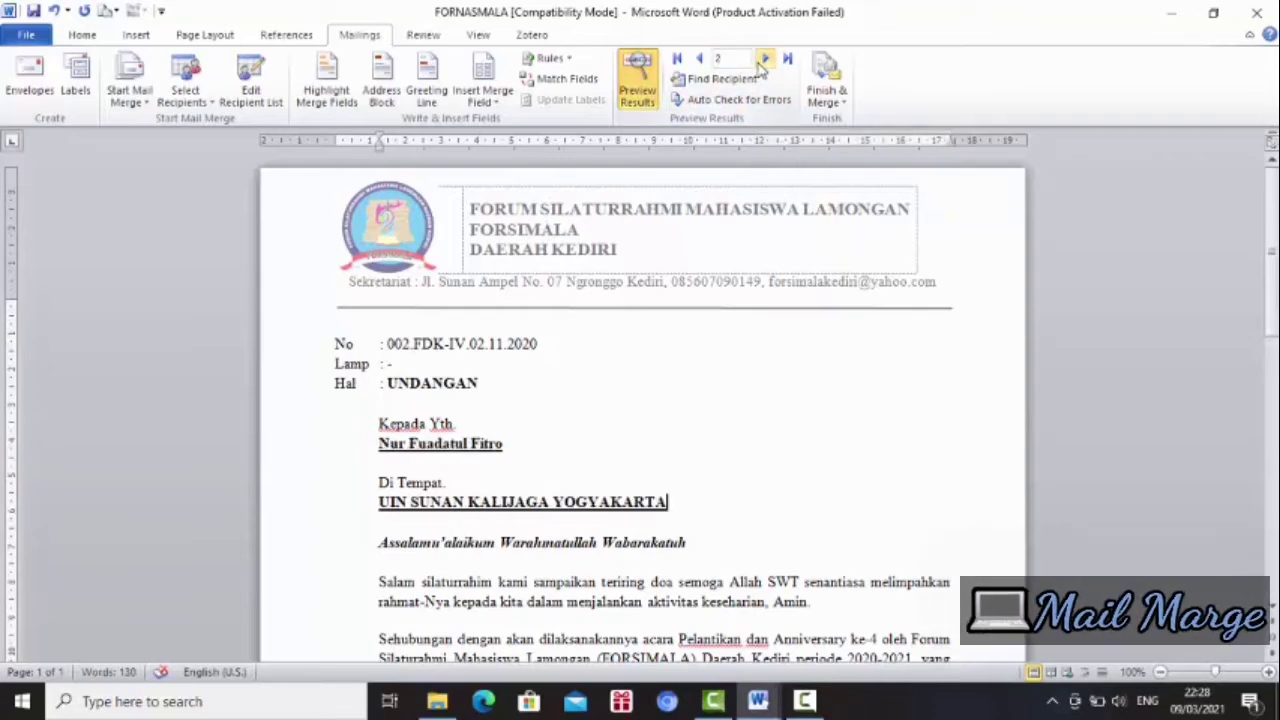
click(763, 61)
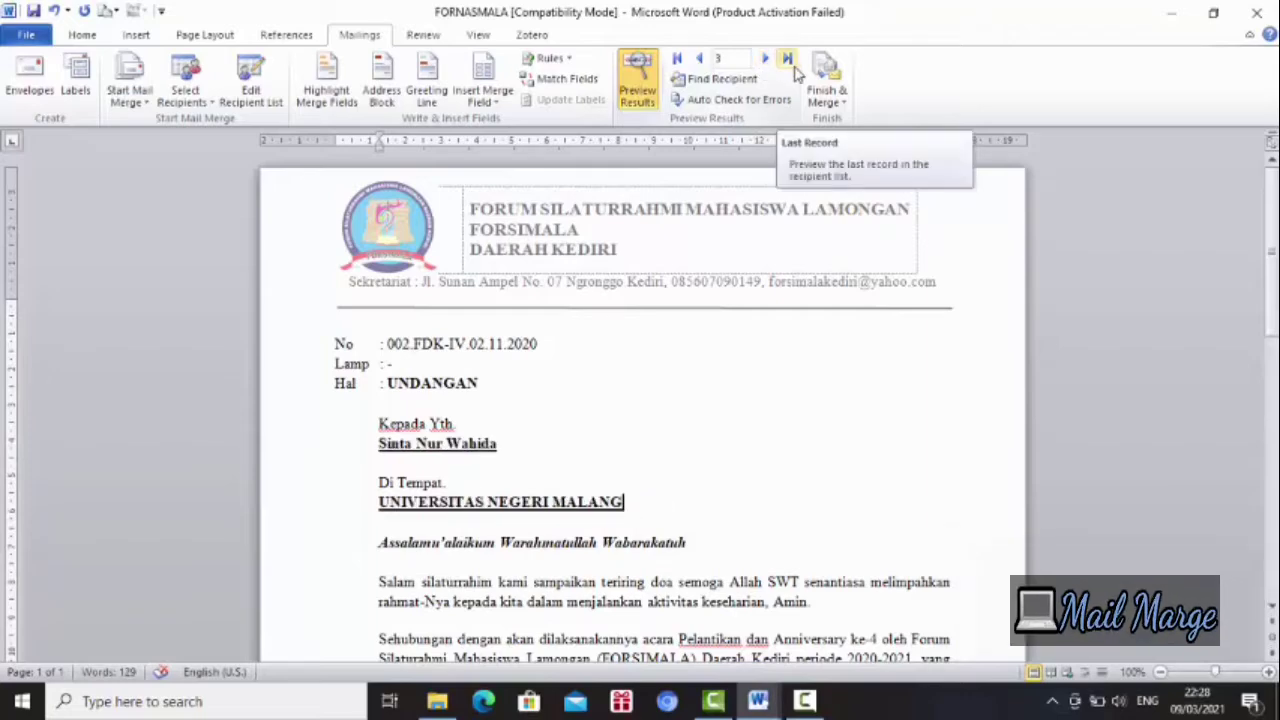
click(789, 62)
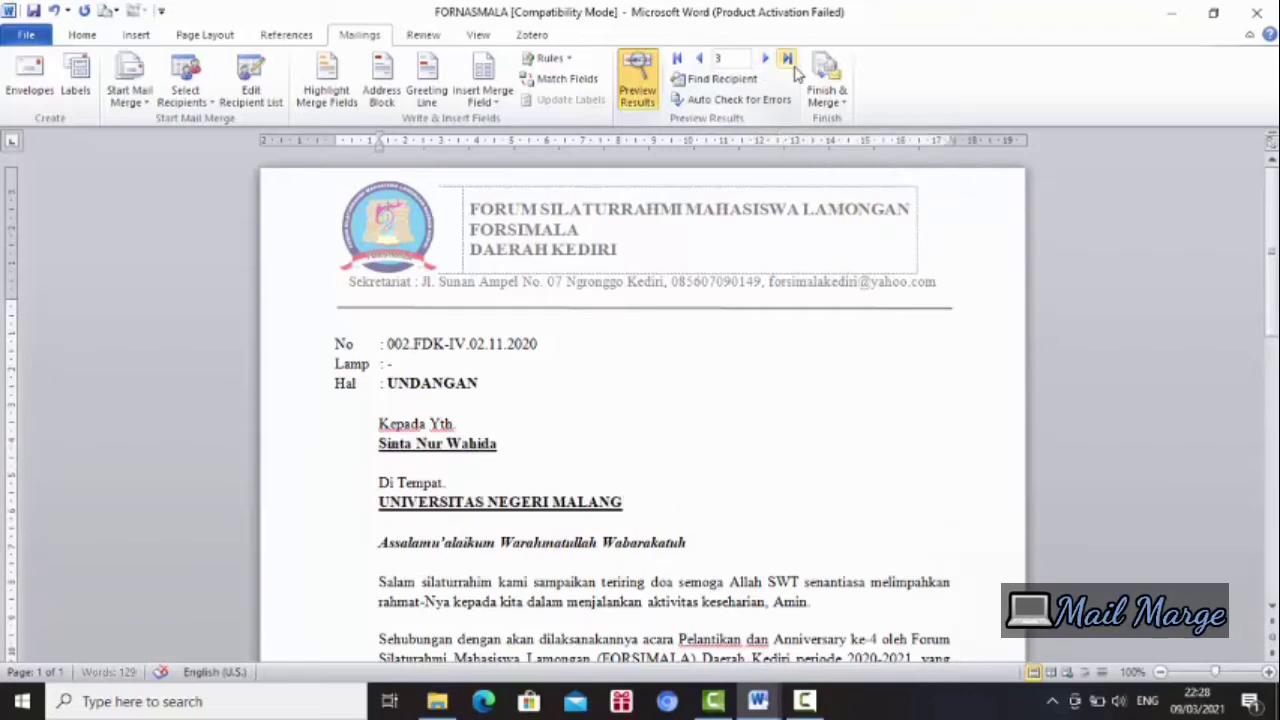
click(676, 61)
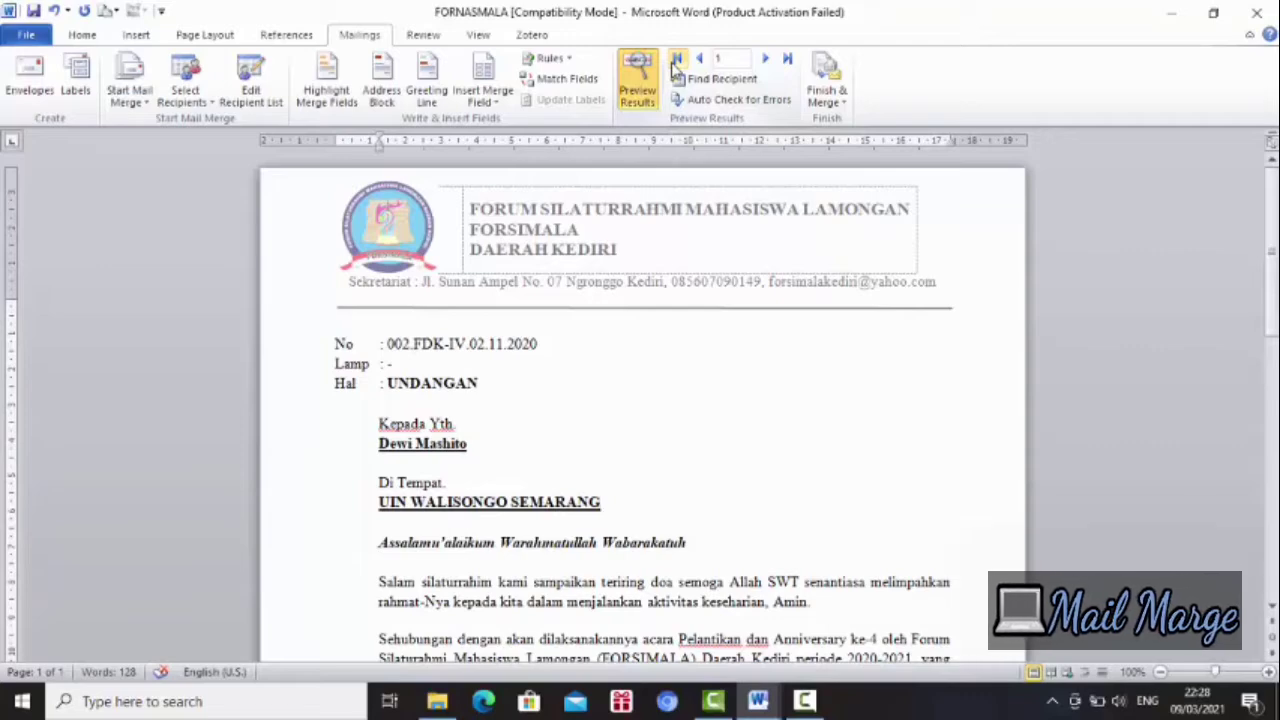
- Replace the first recipient's name in the Exel__Mail Marge.xlsx data source and save the change to the recipient list
click(270, 114)
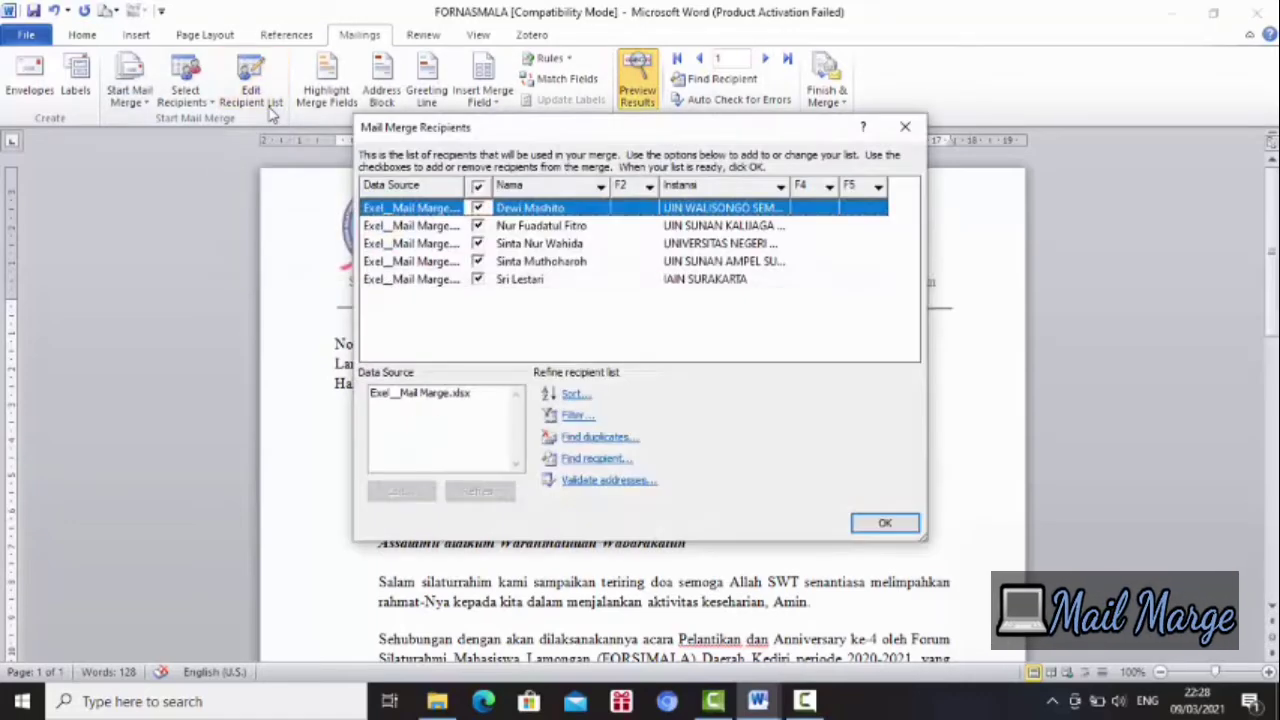
click(400, 396)
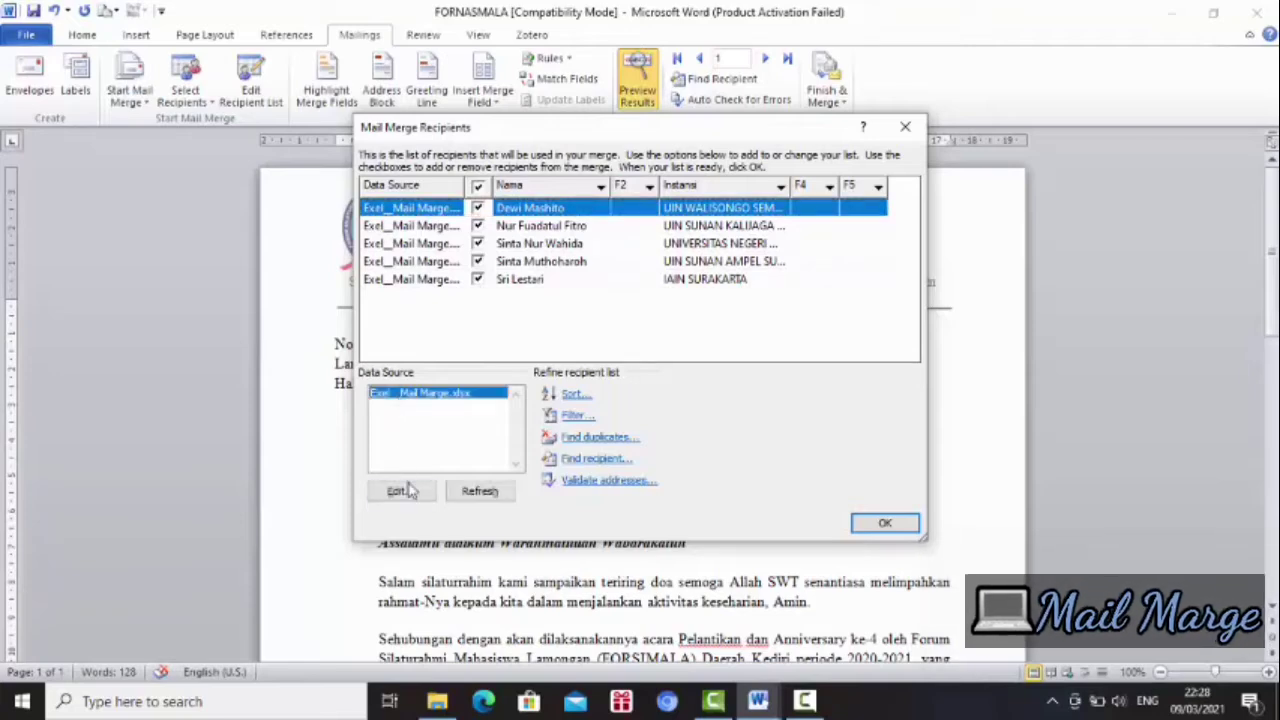
click(400, 492)
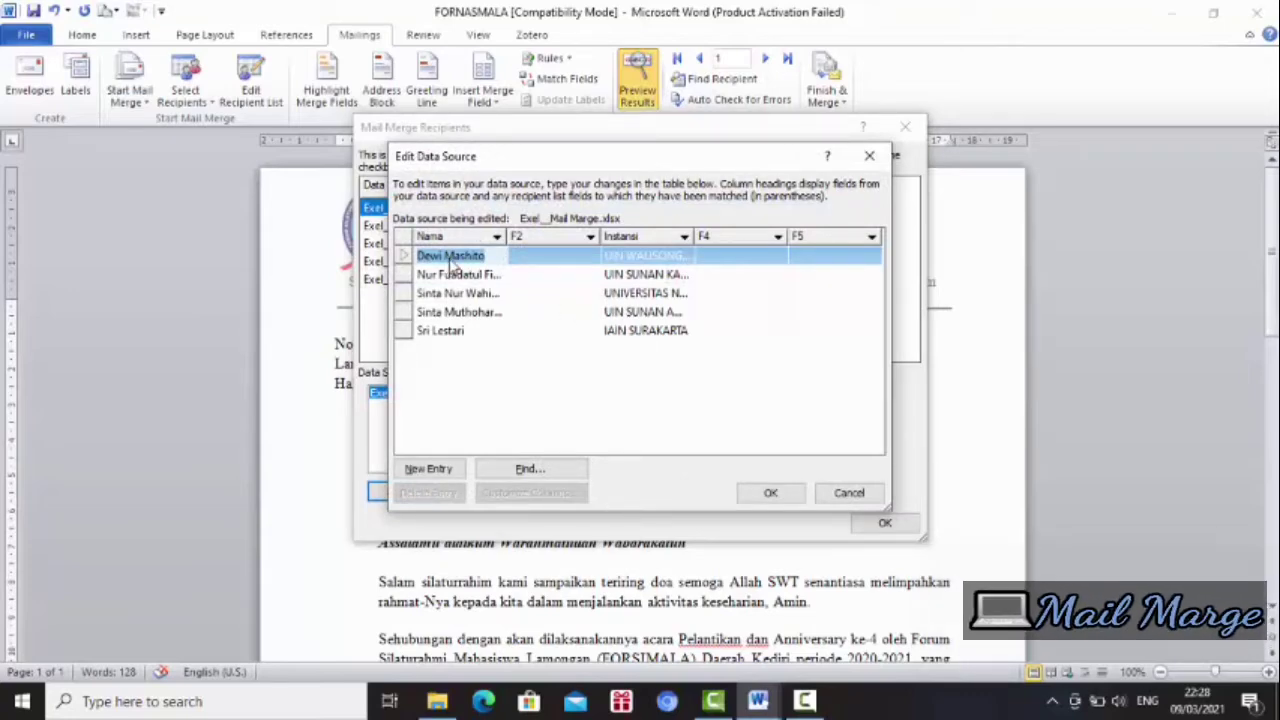
key(BackSpace)
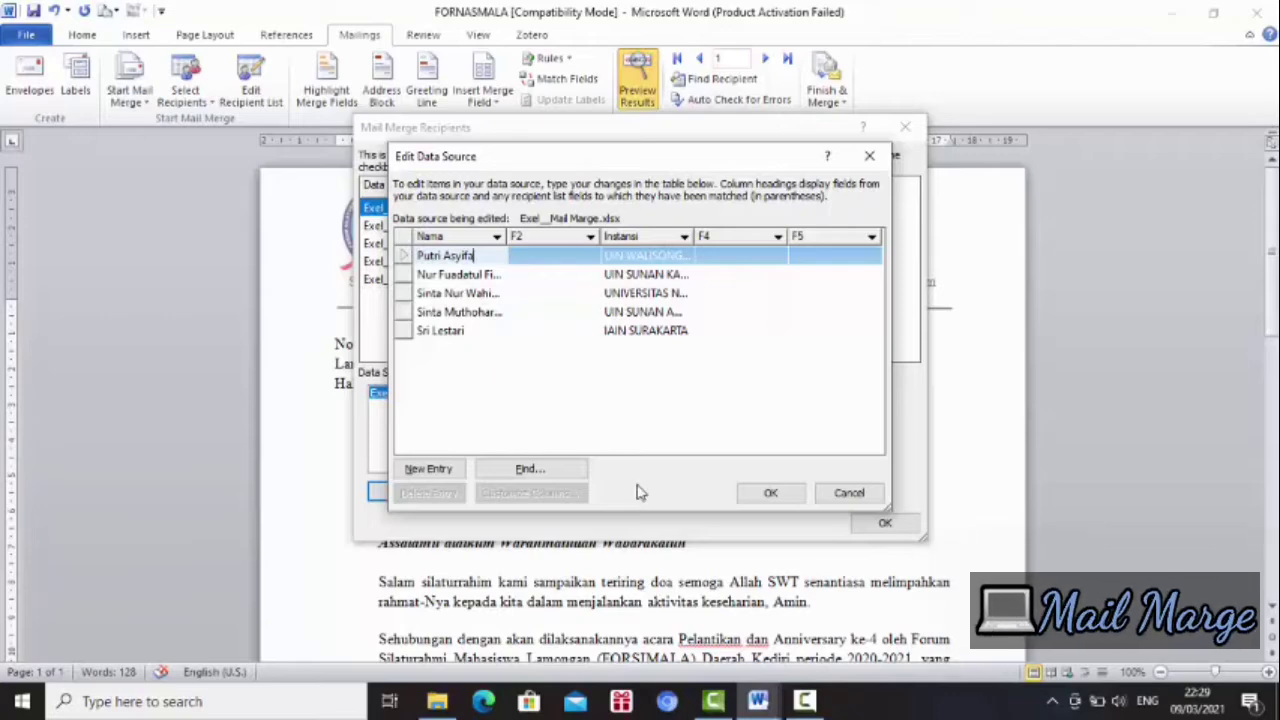
click(774, 494)
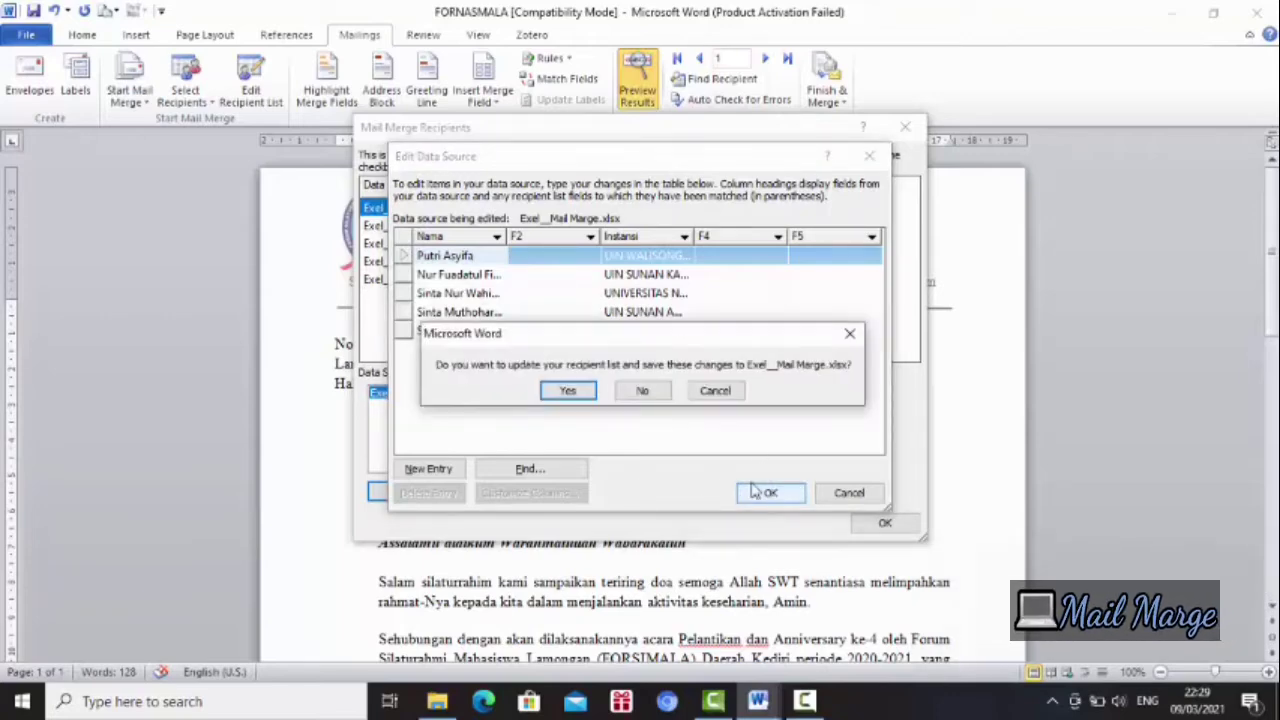
click(568, 391)
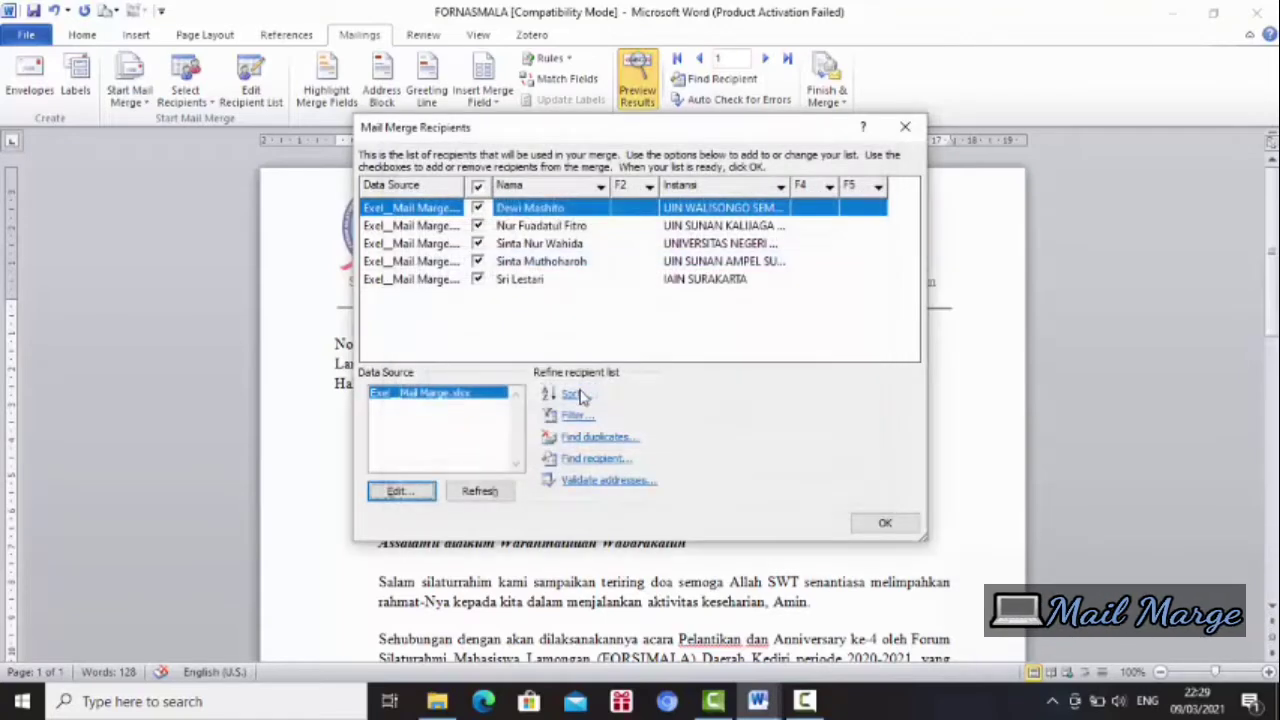
click(877, 527)
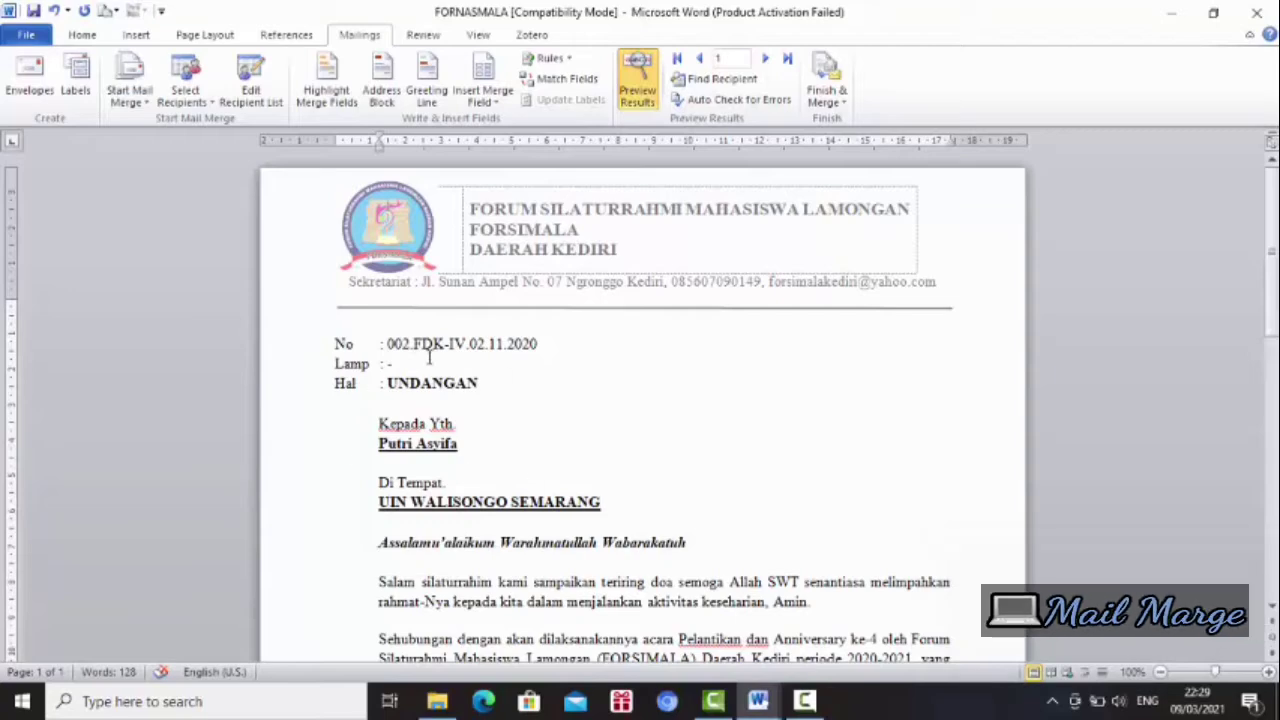
- Try the Merge to Printer record options, including current record and a range from 1 to 5, and cancel printing
click(832, 110)
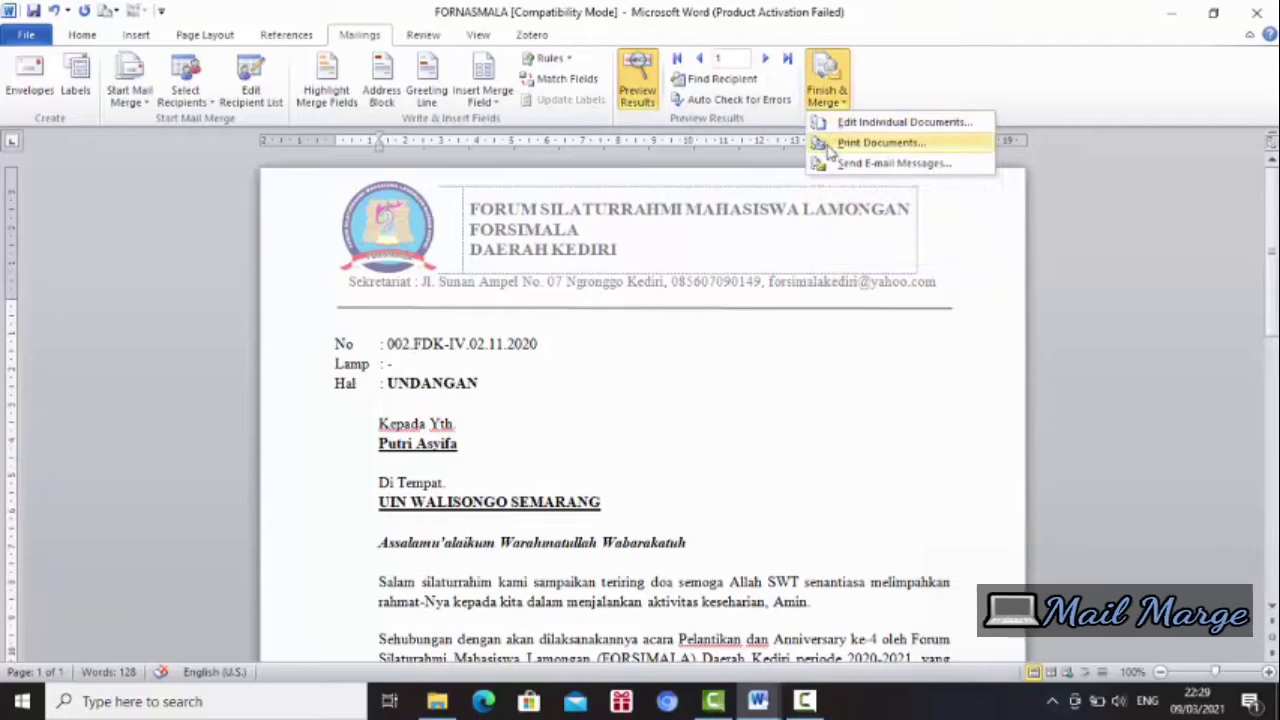
click(828, 145)
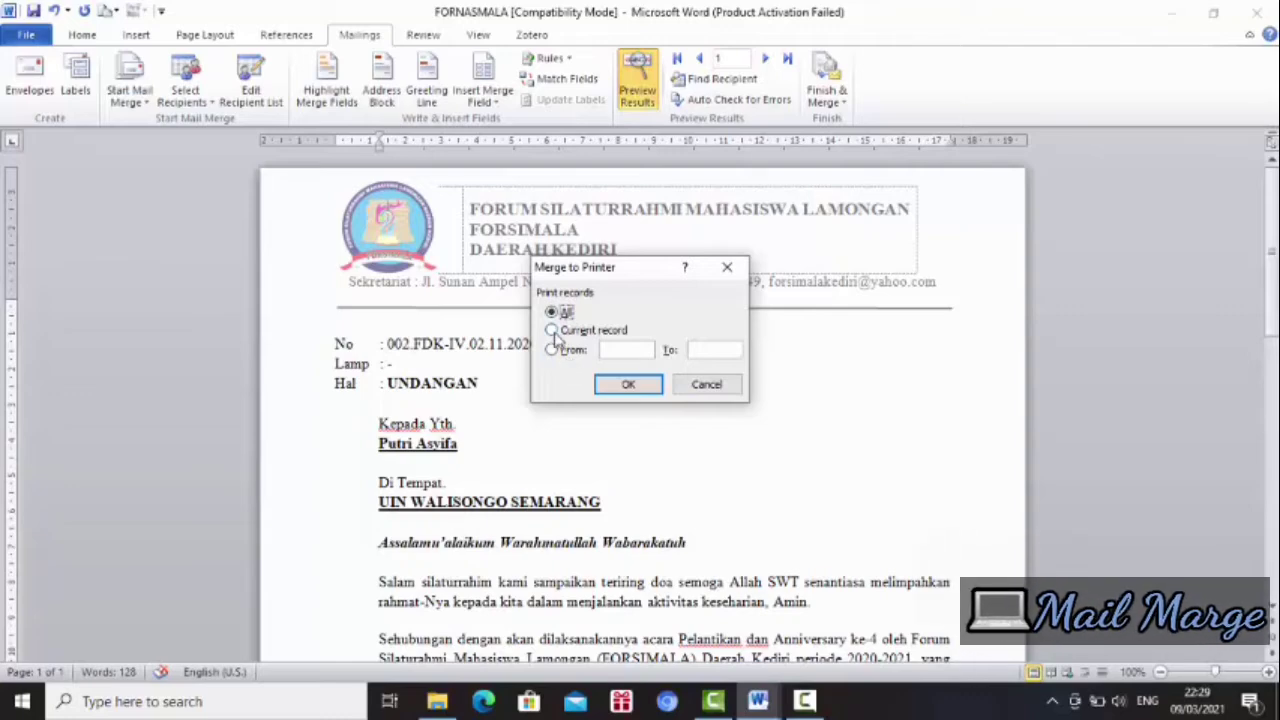
click(556, 334)
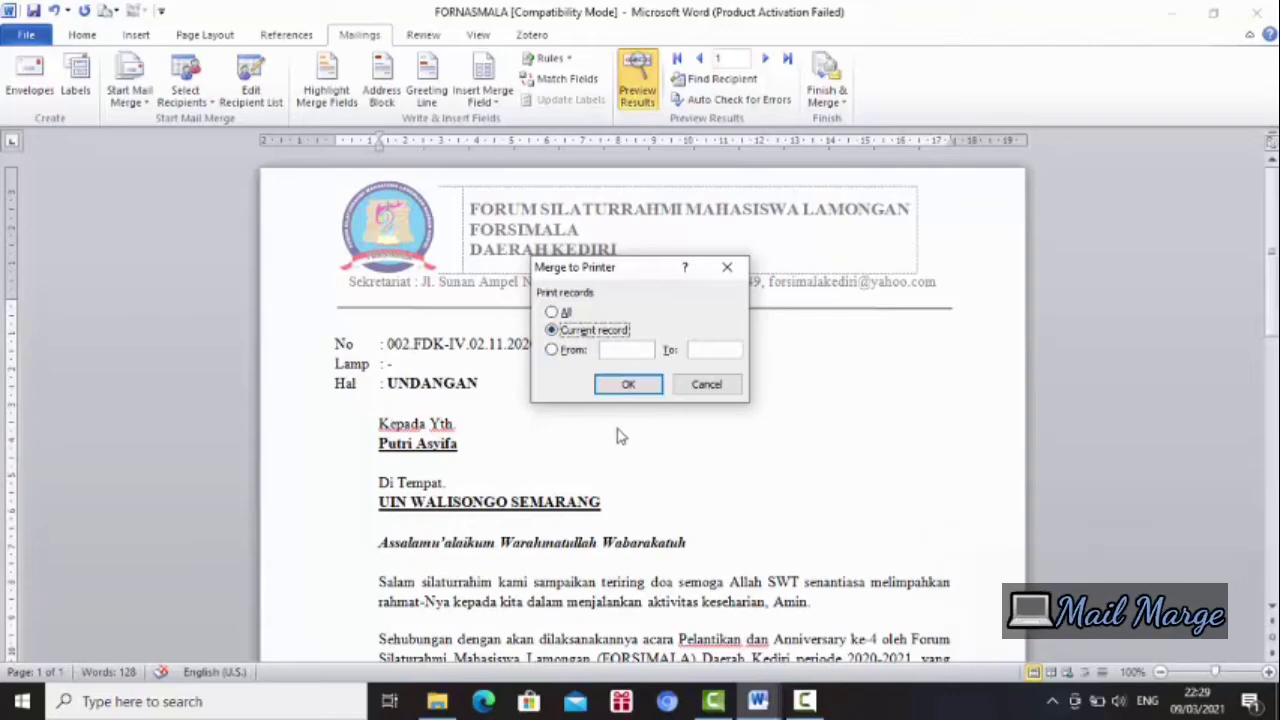
click(553, 352)
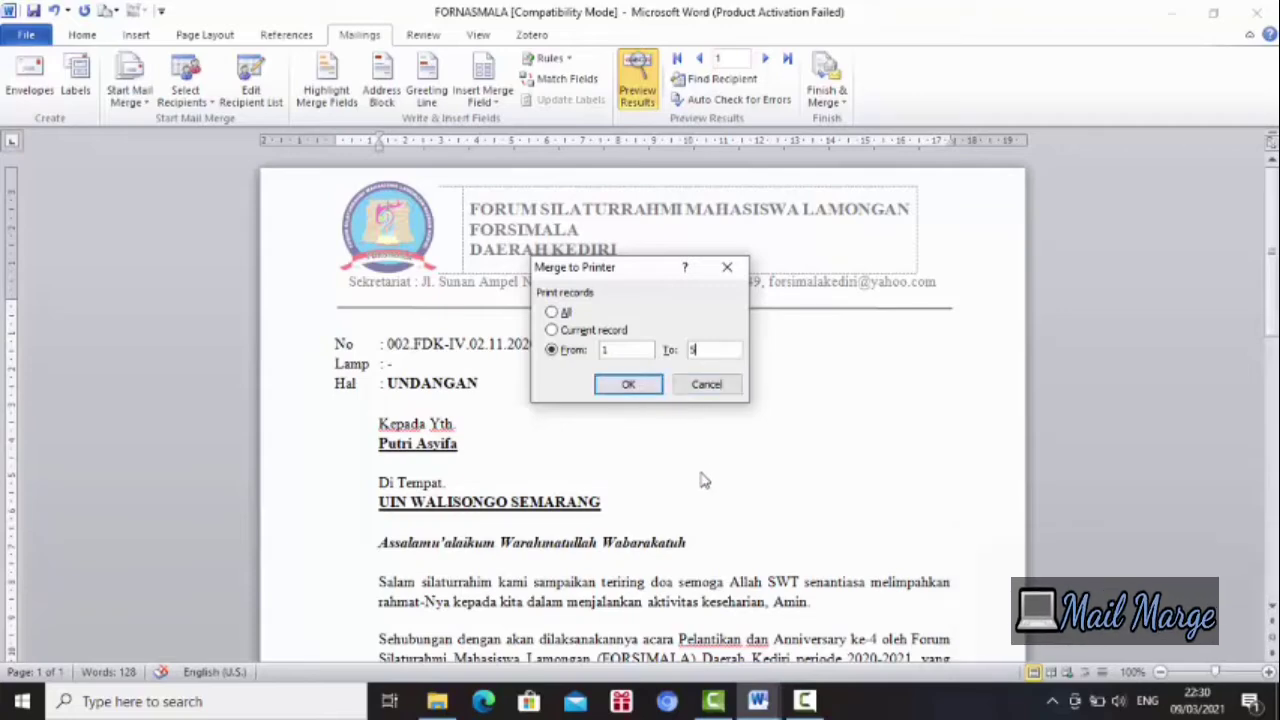
click(706, 384)
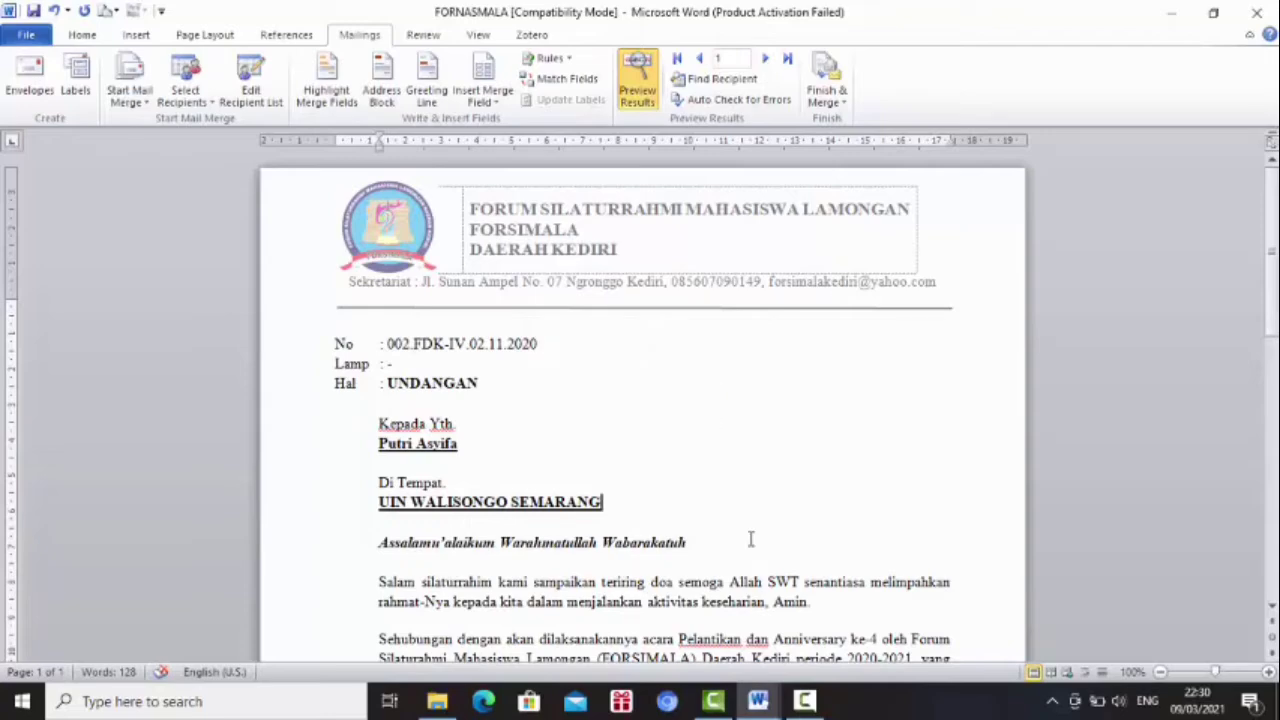
click(804, 700)
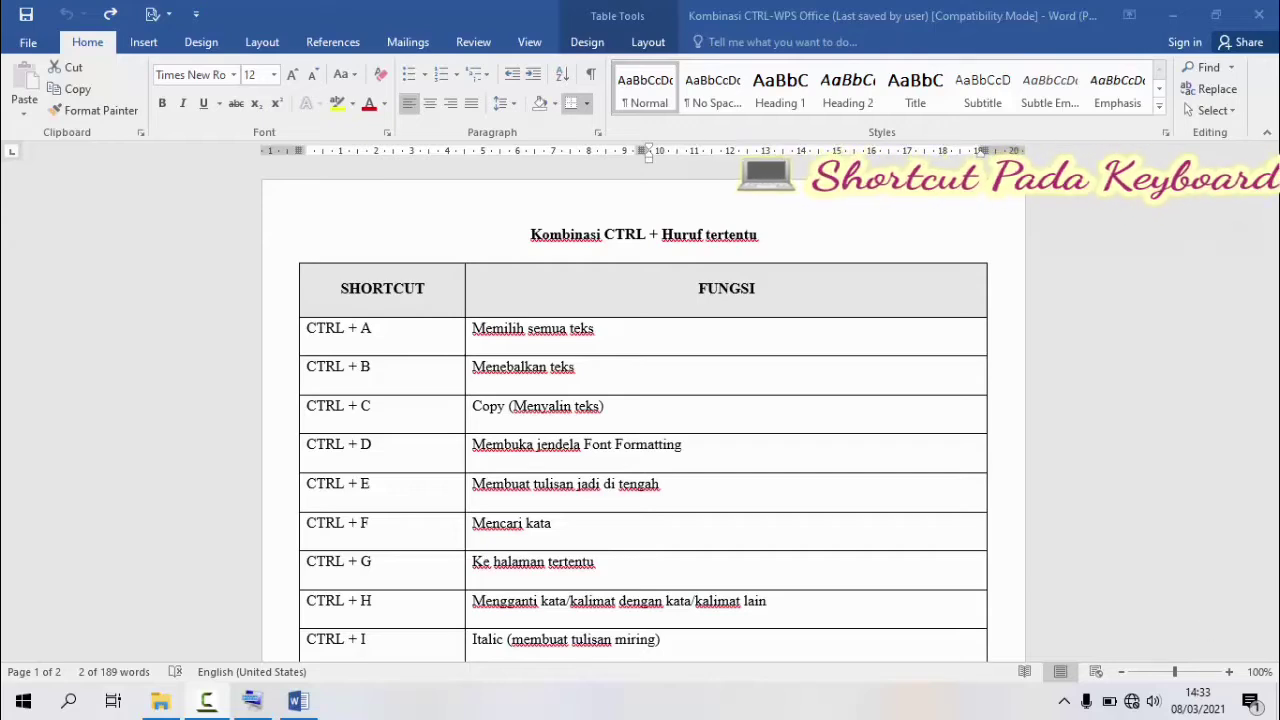
click(245, 705)
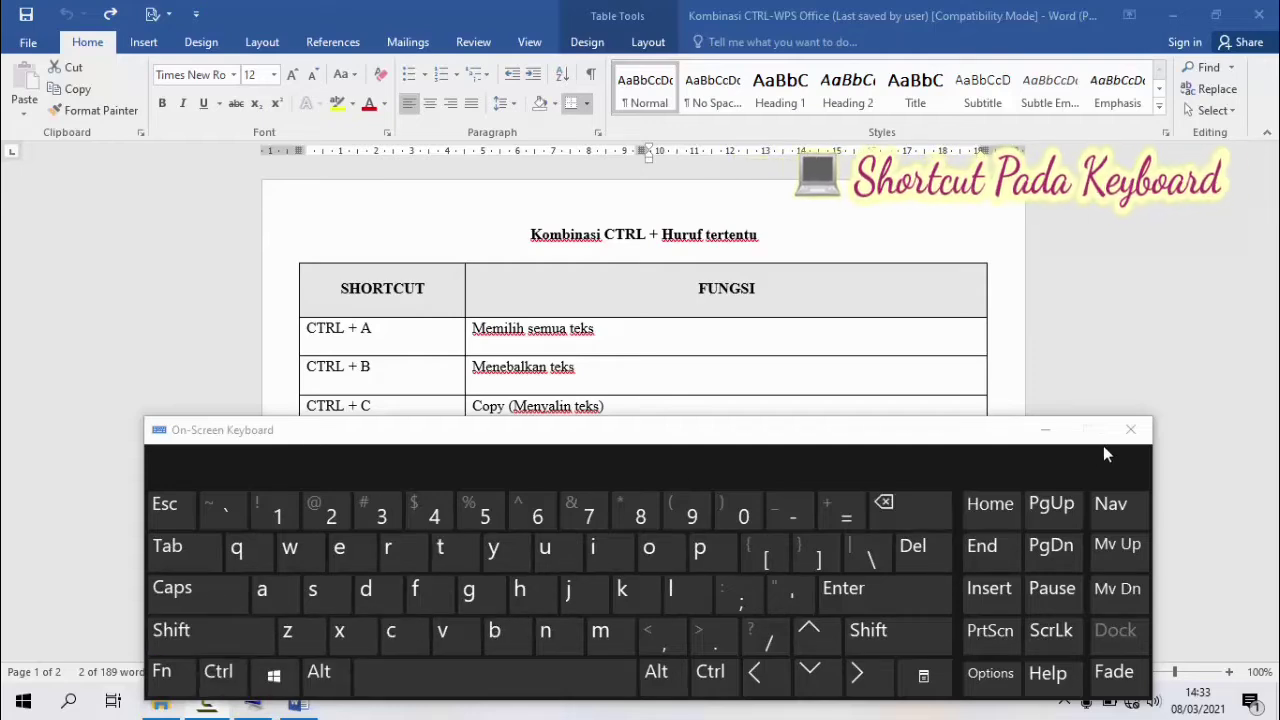
click(1047, 432)
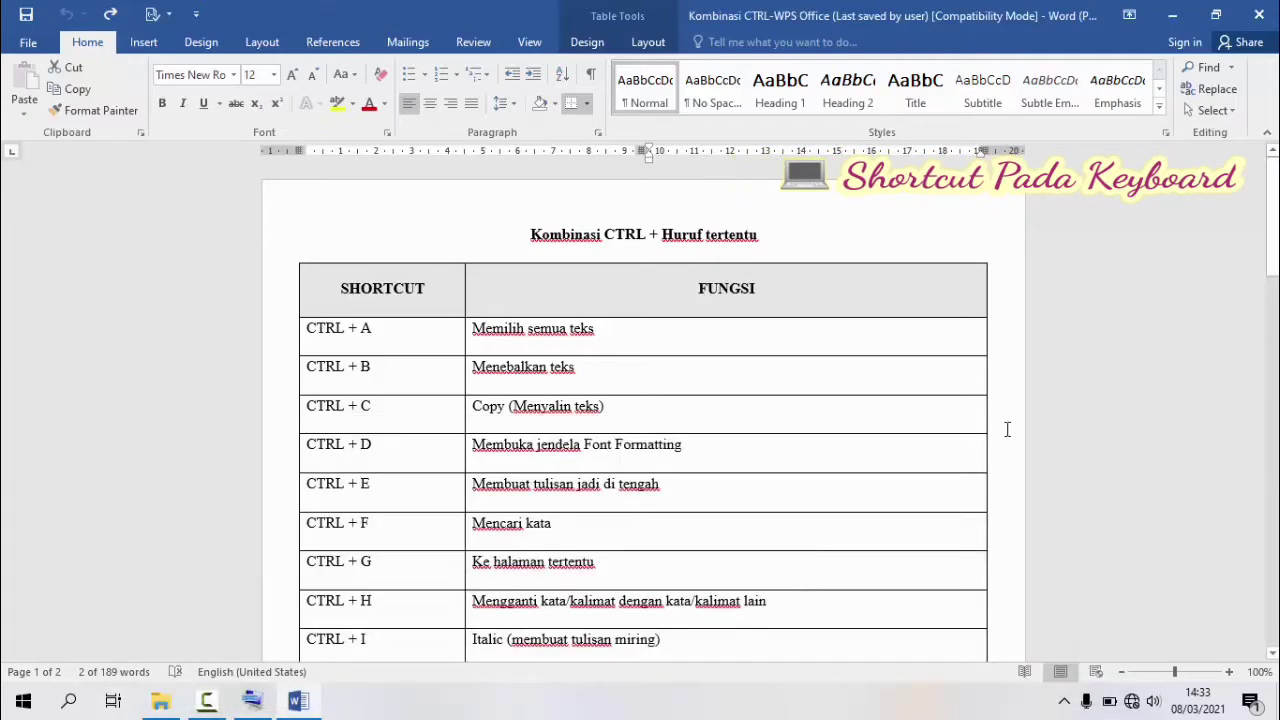
- Select all content of the Kombinasi CTRL document and clear the selection in the CTRL + A row
click(656, 330)
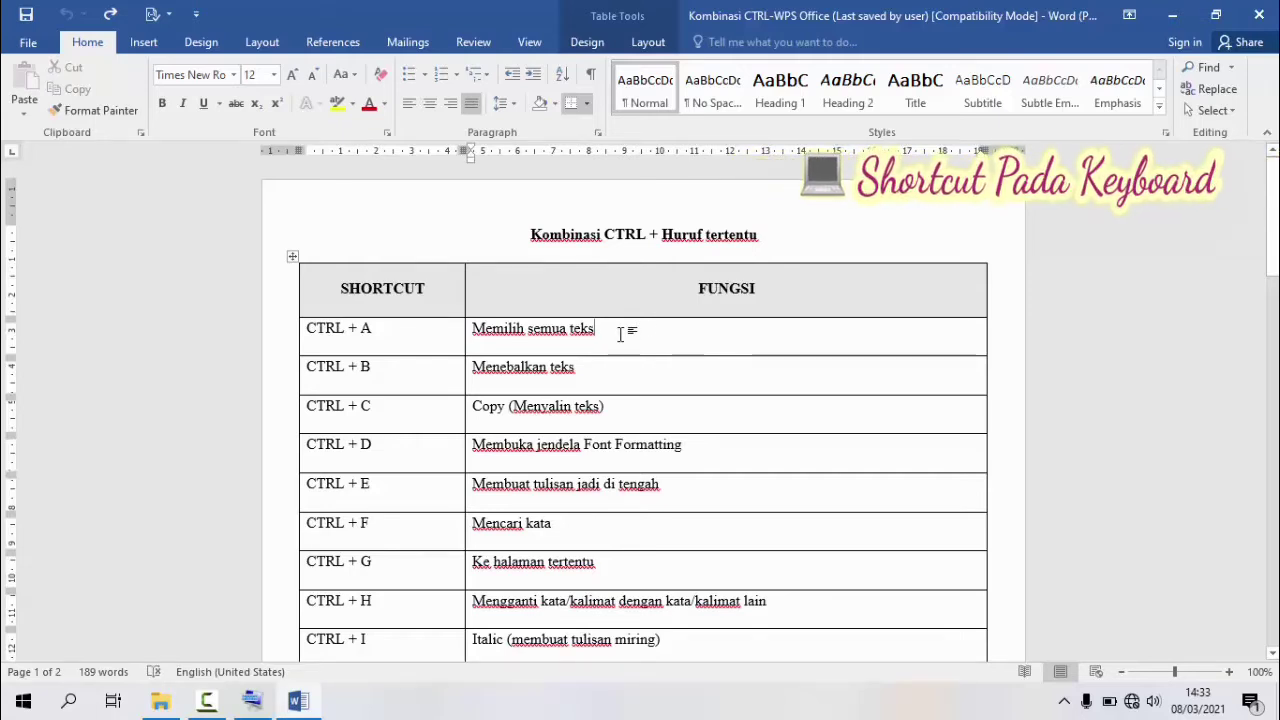
key(ctrl+a)
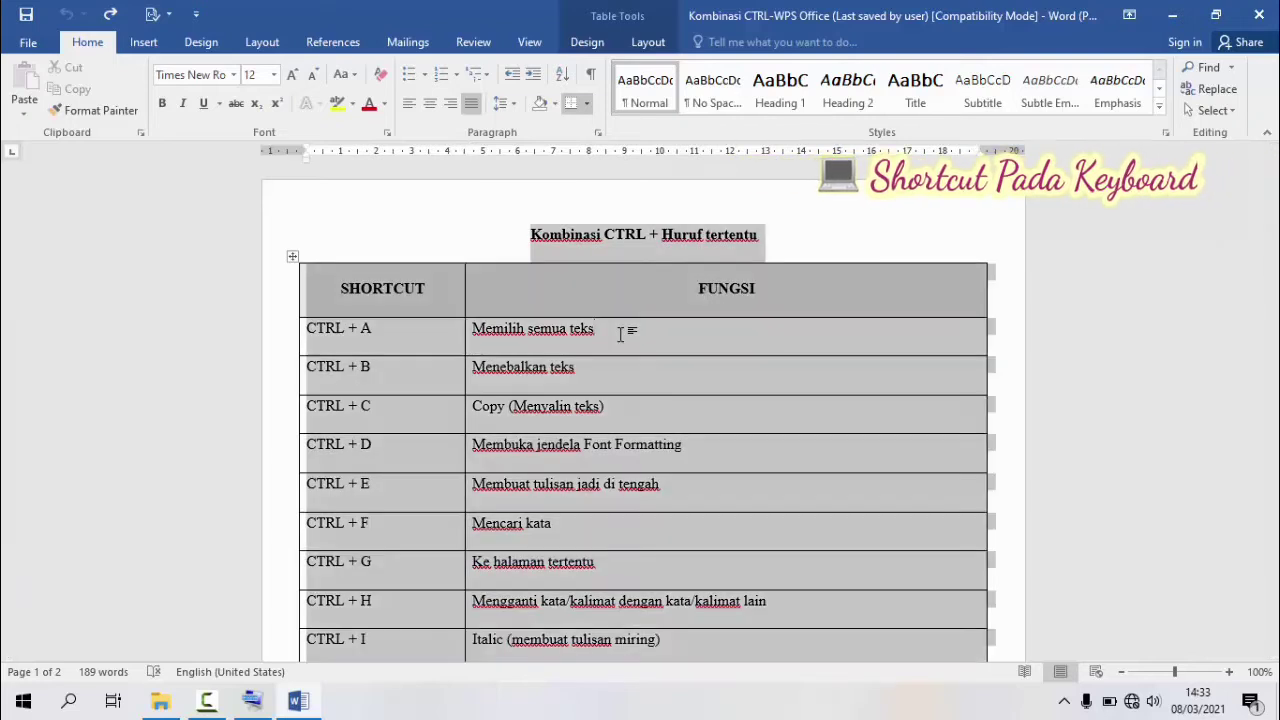
click(601, 331)
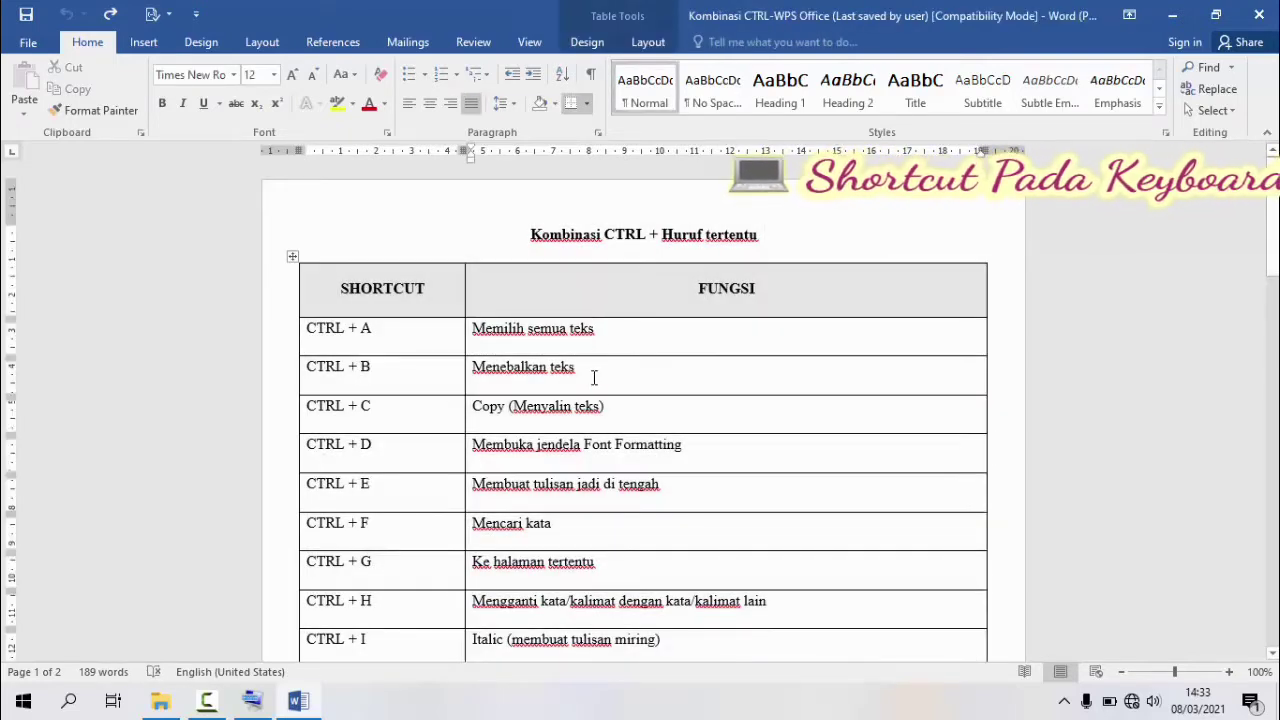
- Try bold formatting on "Menebalkan teks" in the CTRL + B row, undo it, and clear the selection
drag(574, 366, 491, 363)
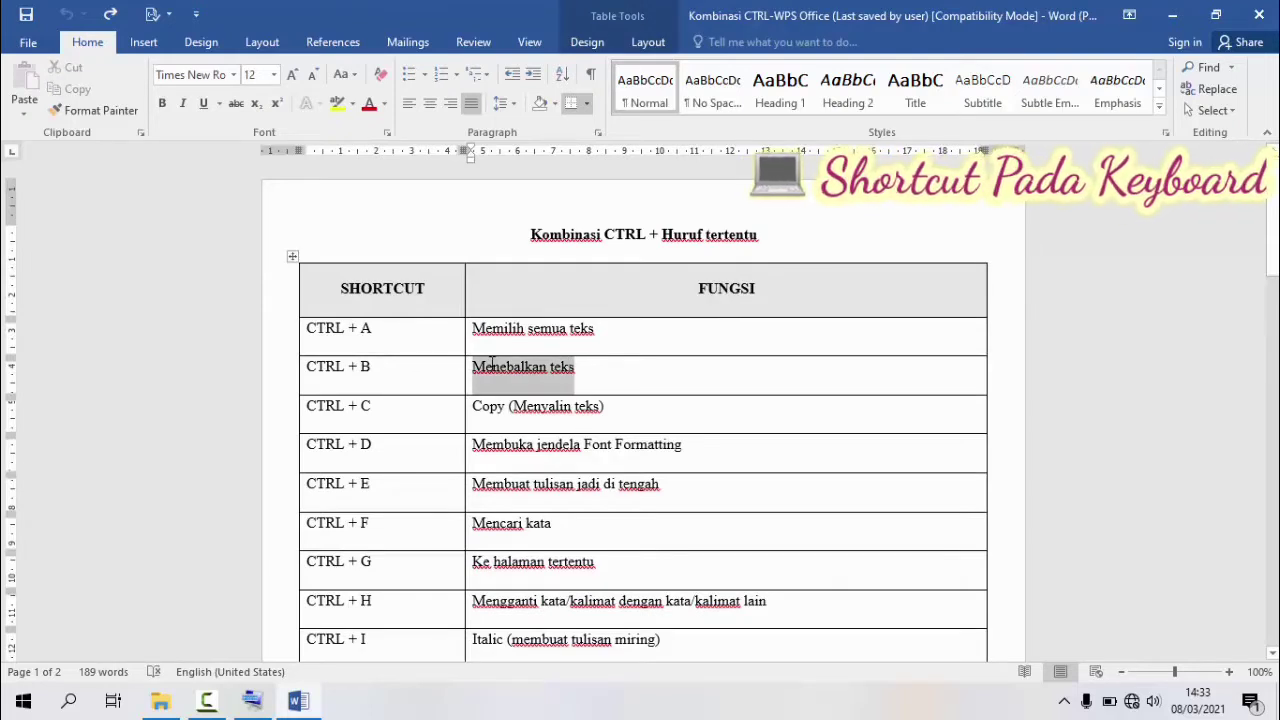
key(ctrl+b)
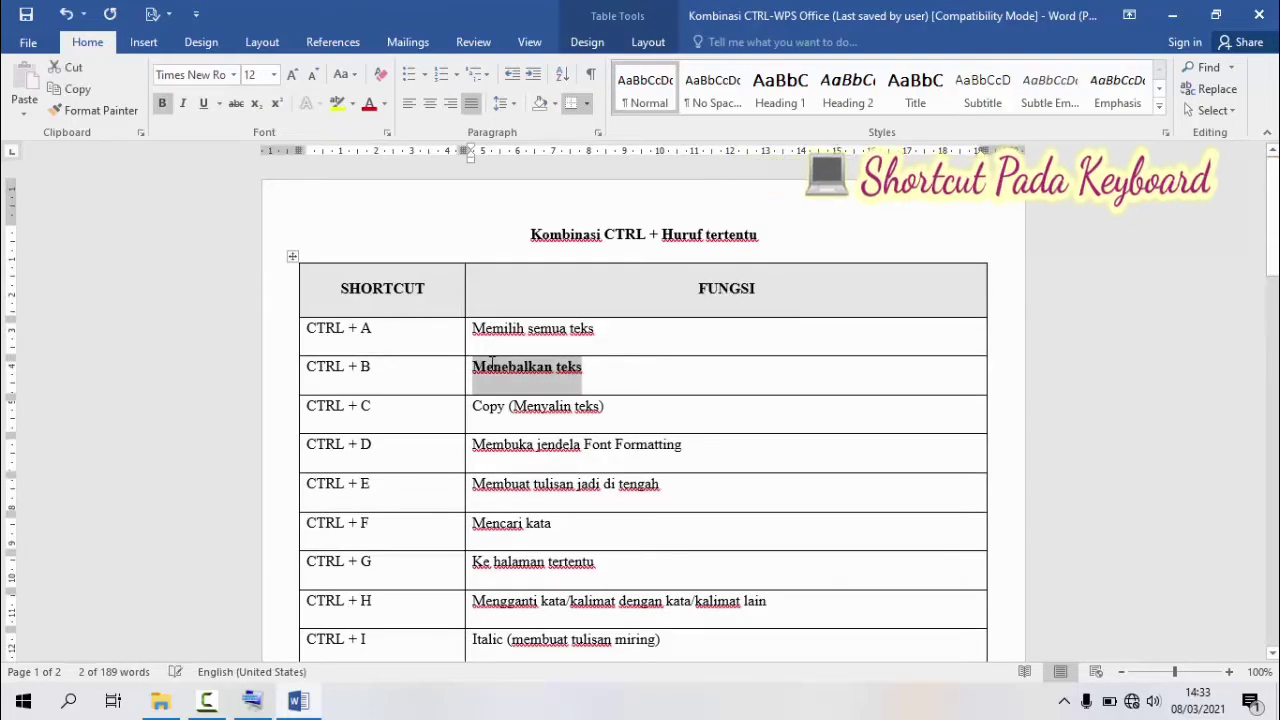
key(ctrl+z)
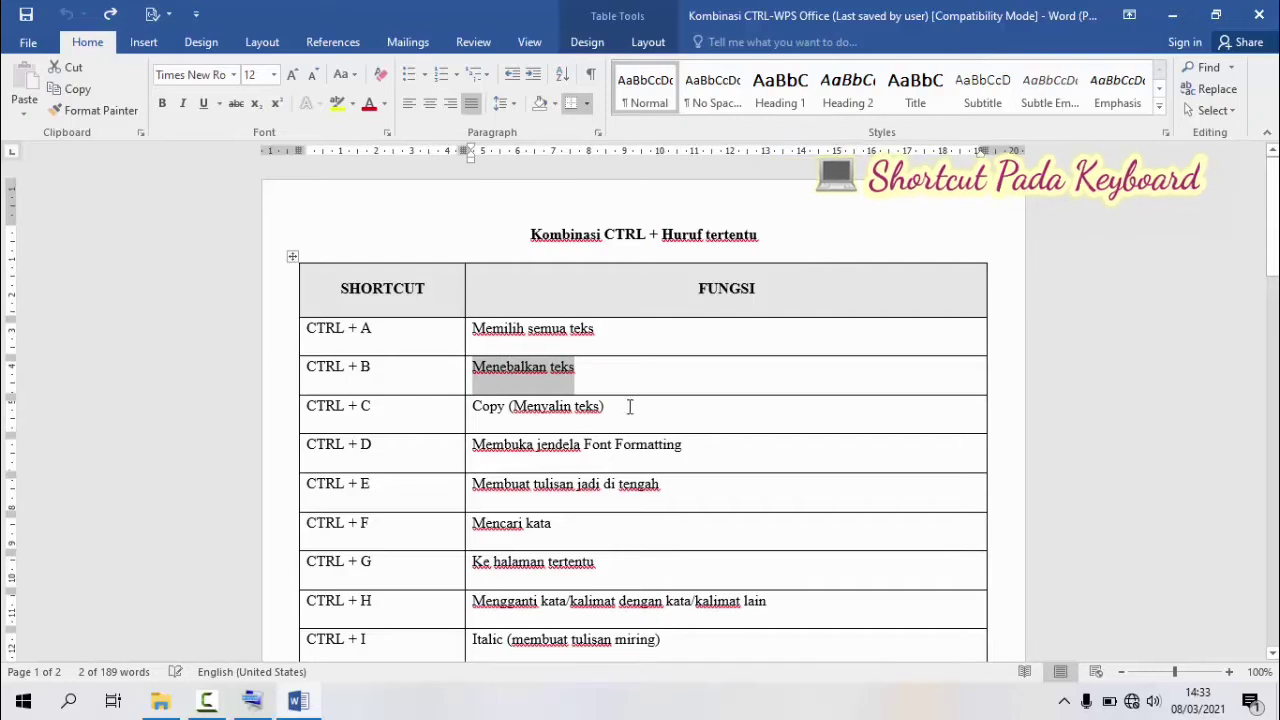
click(659, 410)
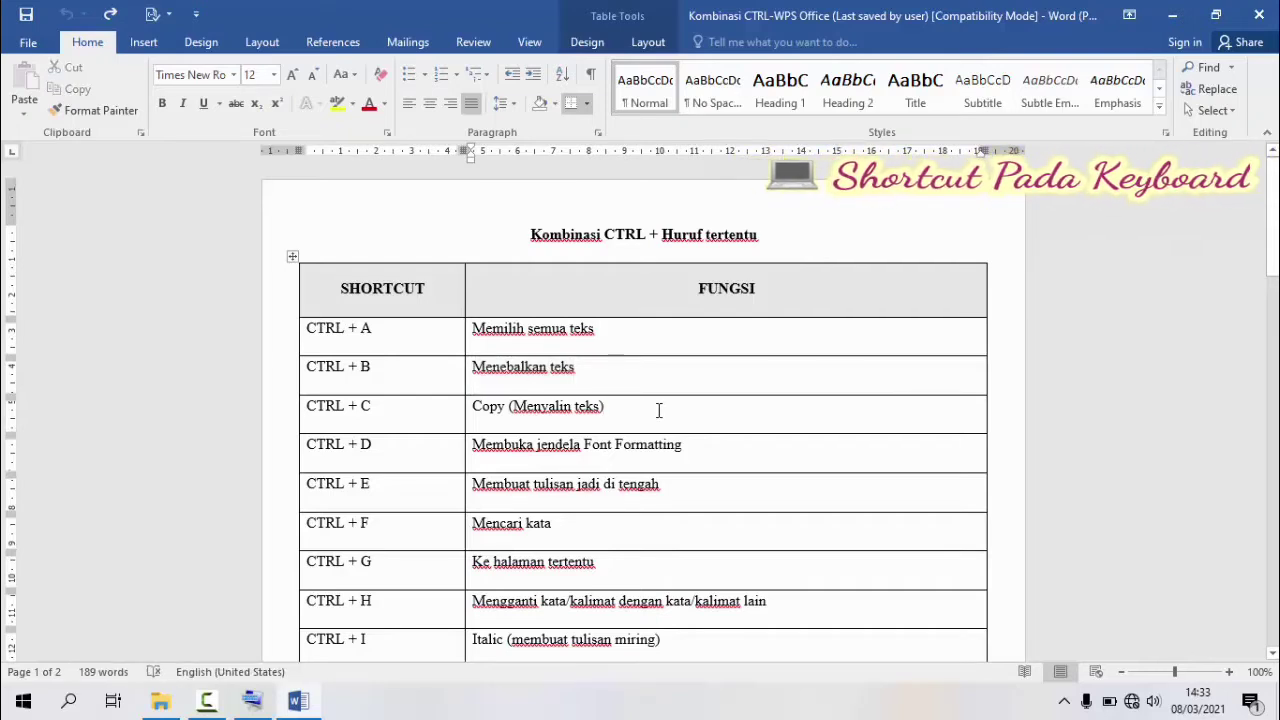
- Open and cancel the Font dialog at the CTRL + D row, and try centring the CTRL + E description before undoing it
click(741, 464)
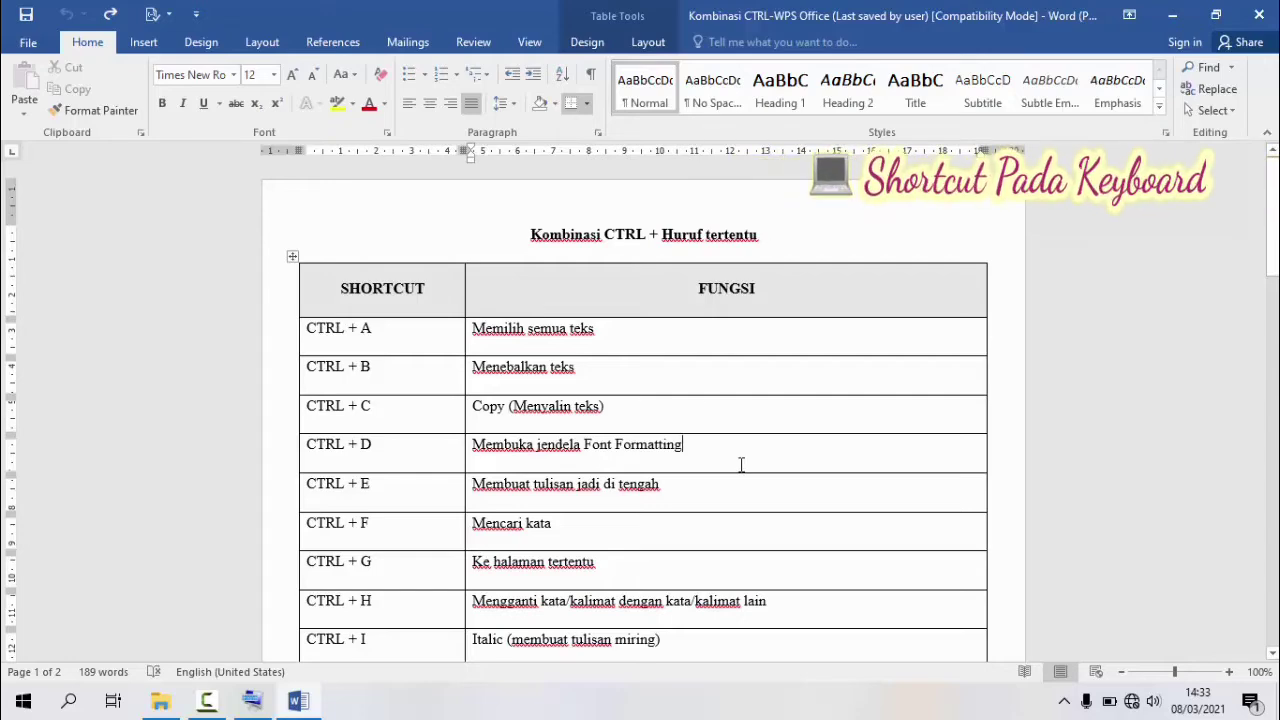
key(ctrl+d)
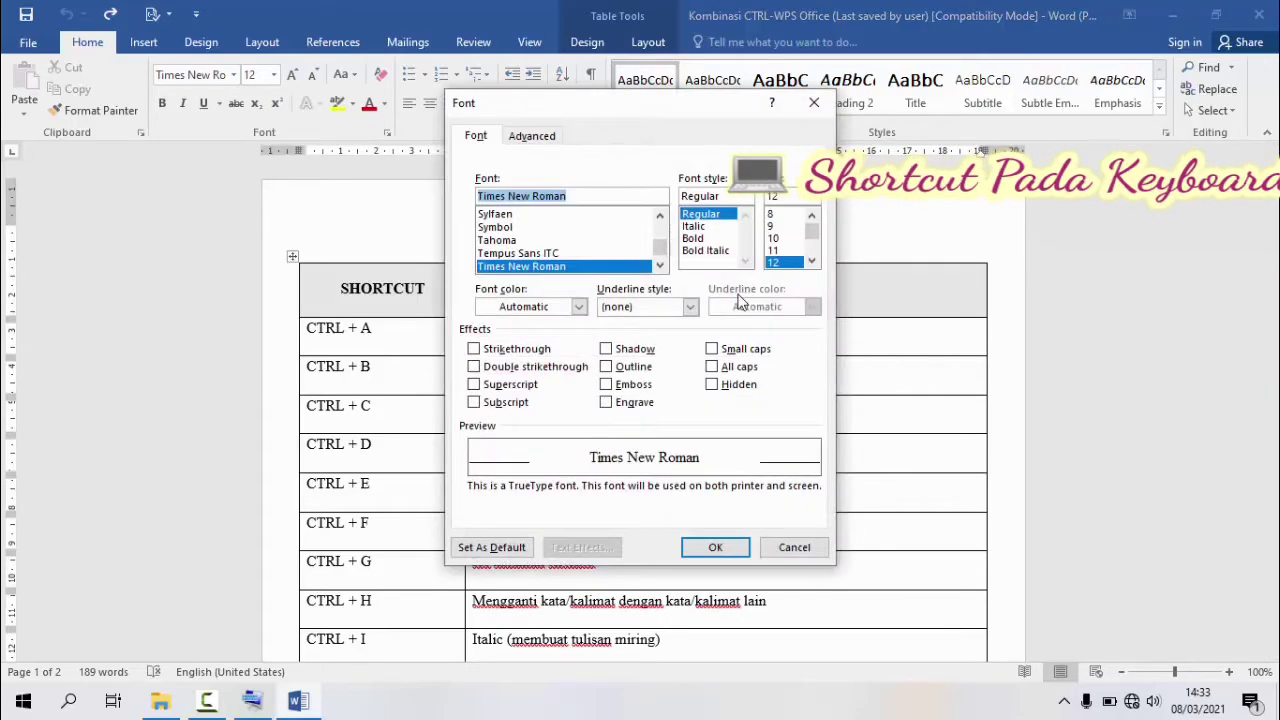
click(777, 548)
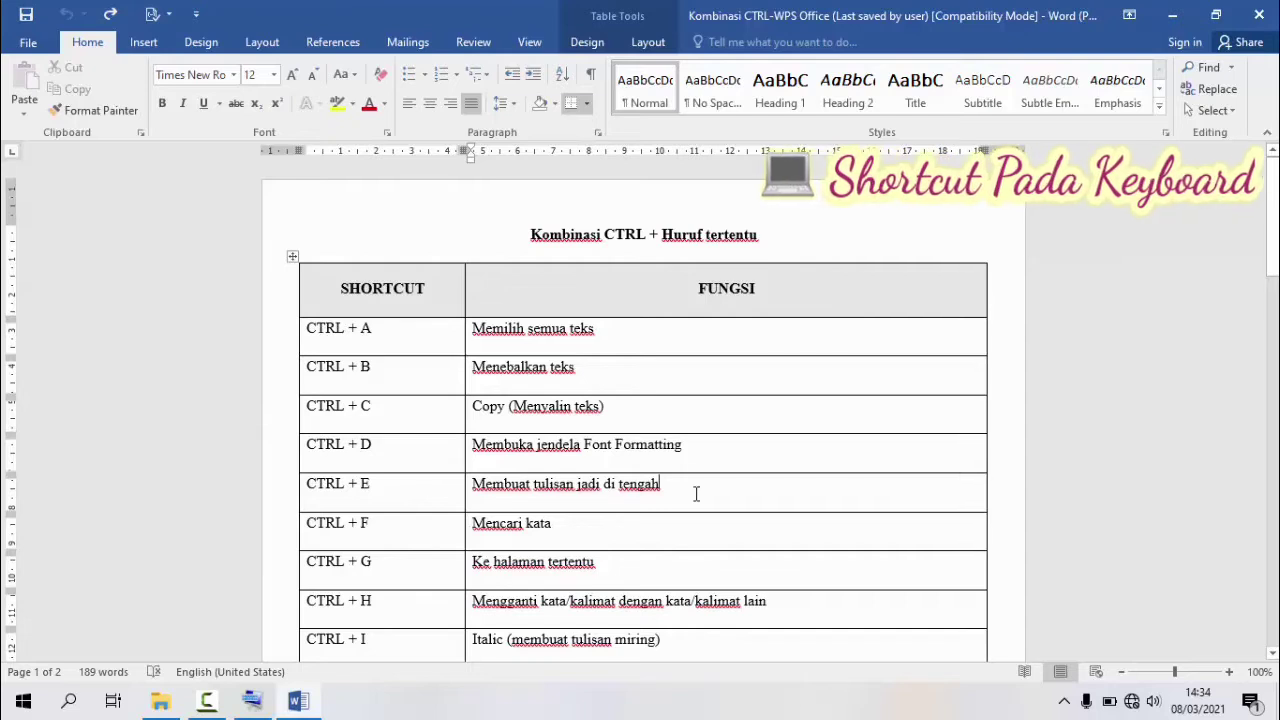
key(ctrl+e)
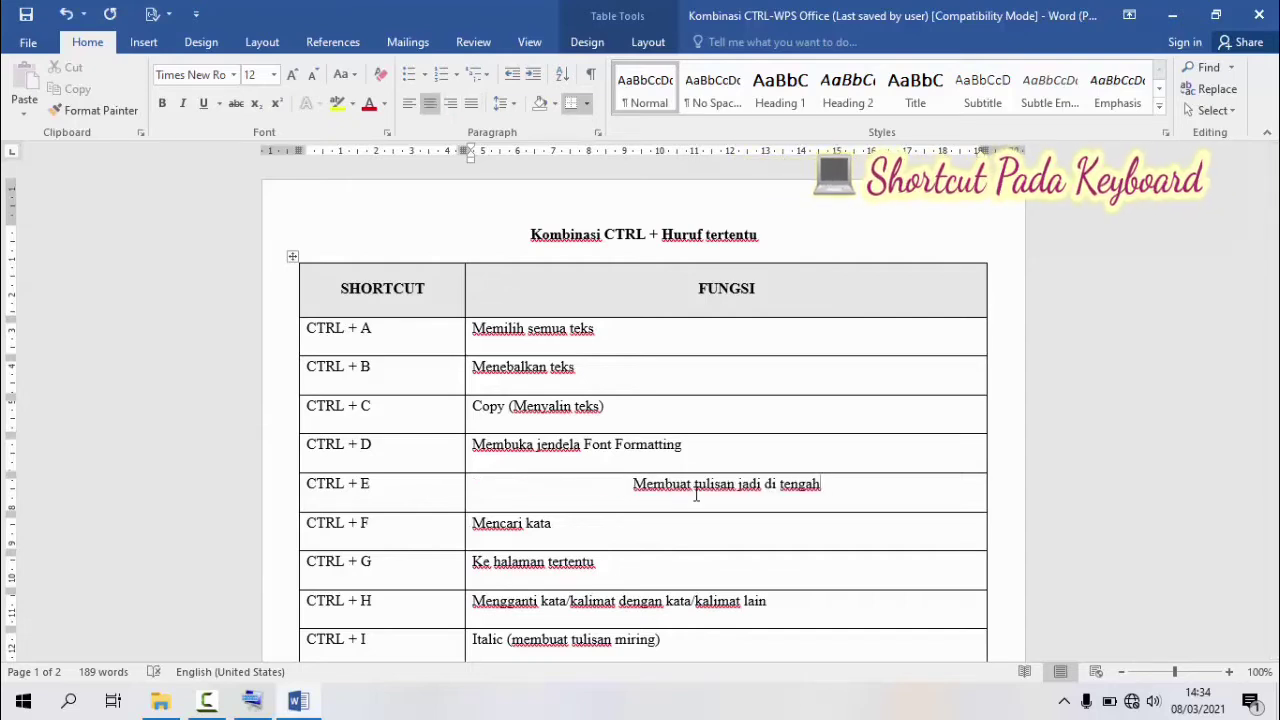
key(ctrl+z)
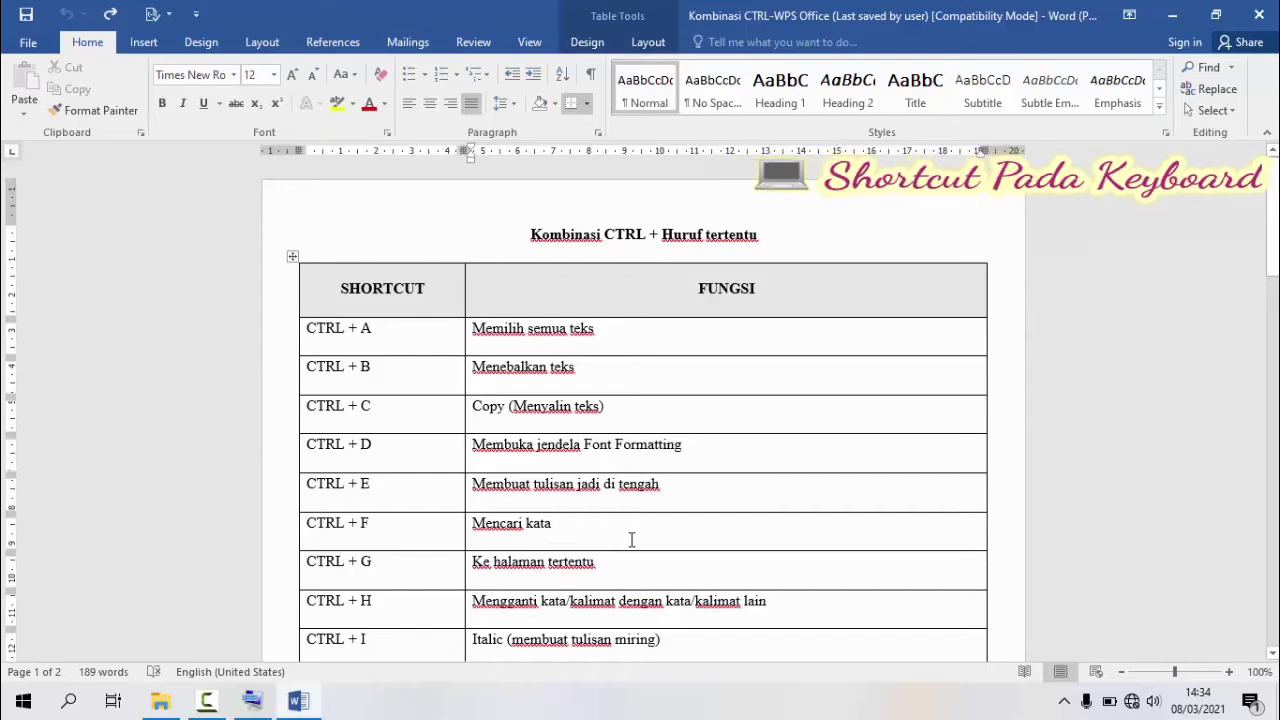
- Search the document for "teks" and close the results, and open and close the Go To page options
key(ctrl+f)
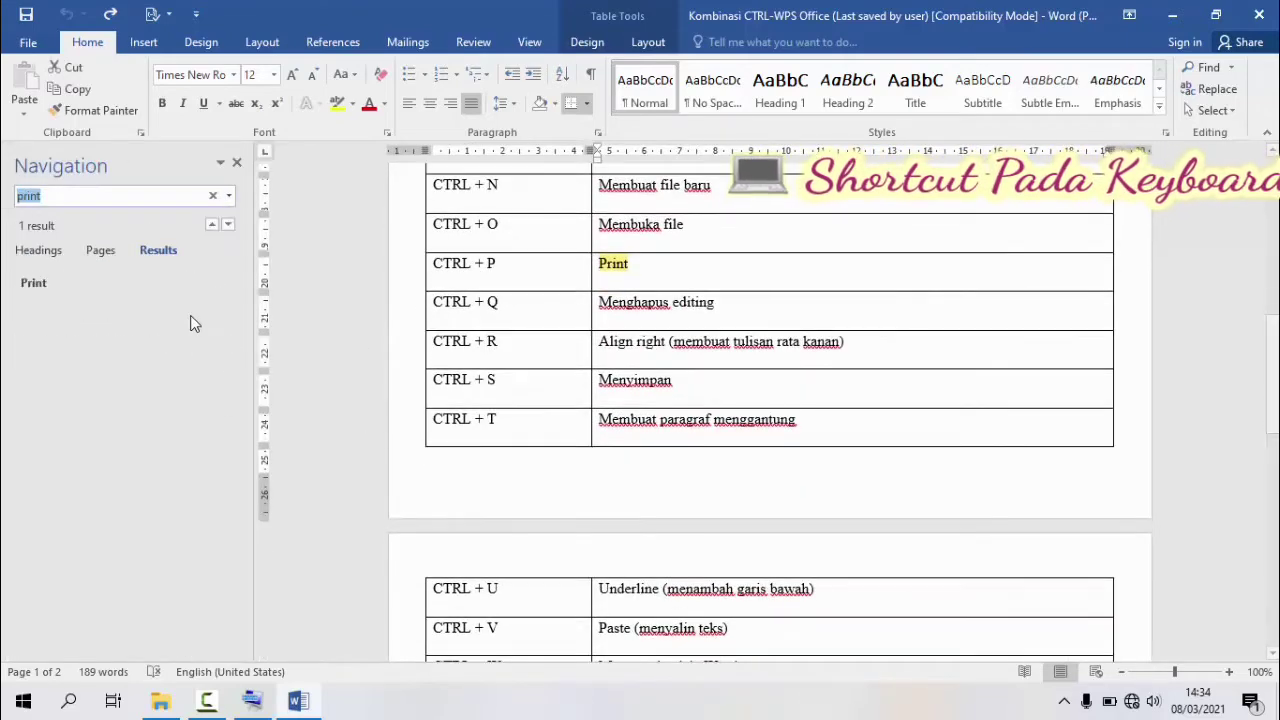
click(80, 199)
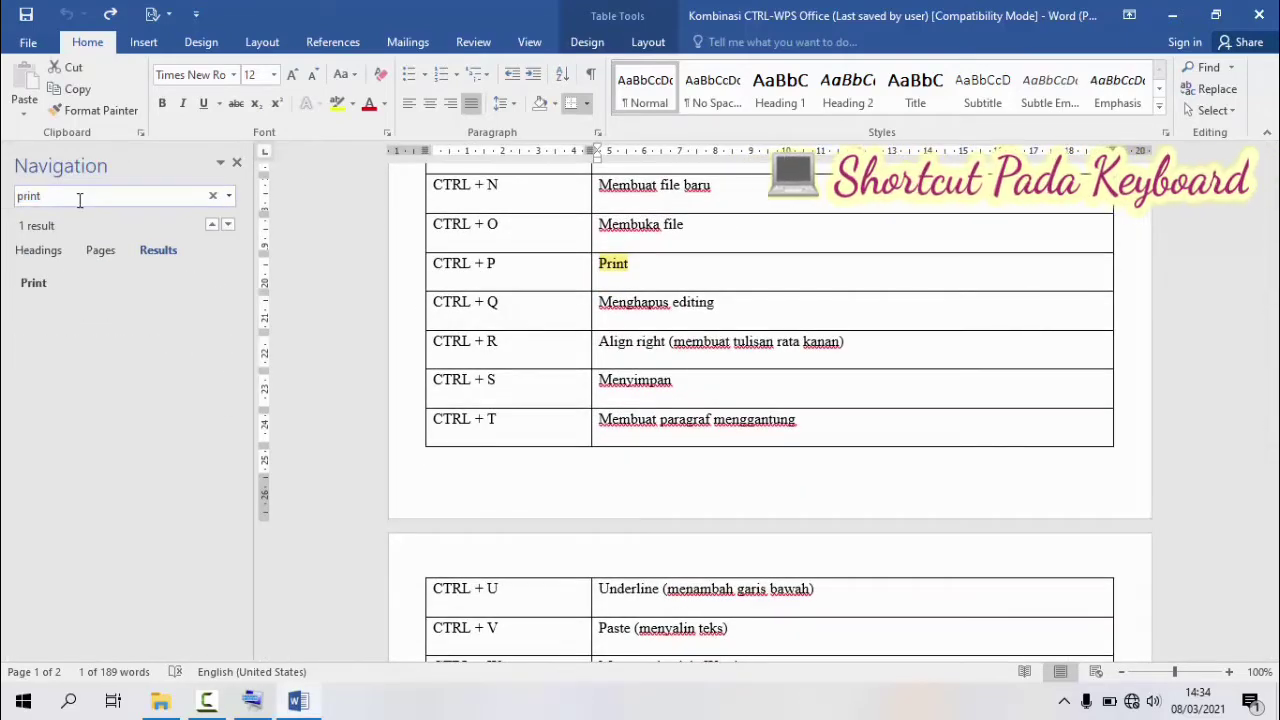
click(211, 197)
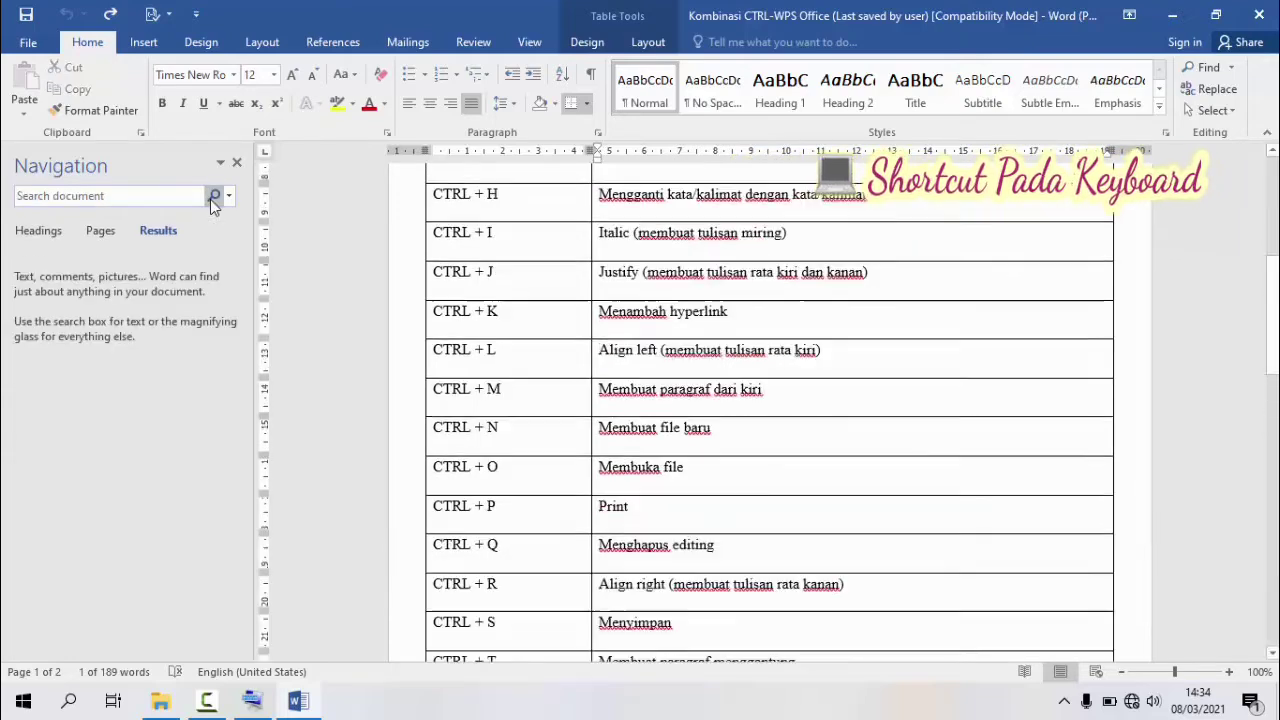
text(teks)
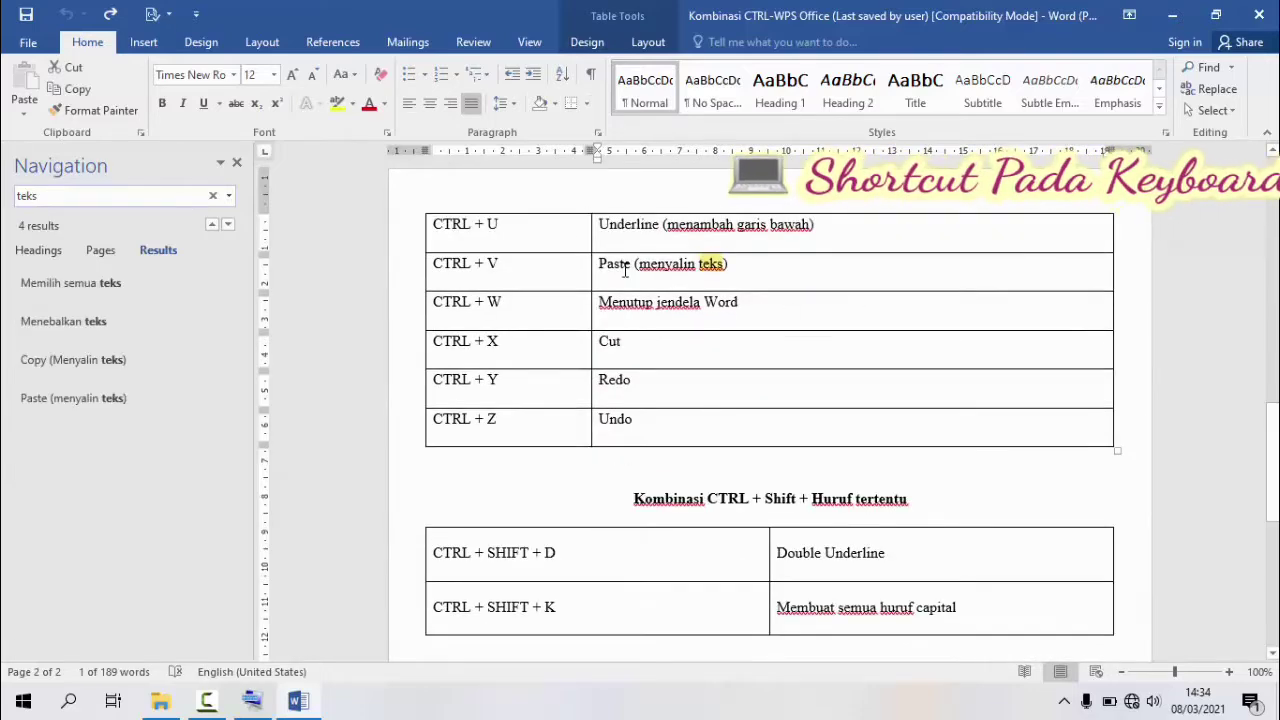
click(237, 165)
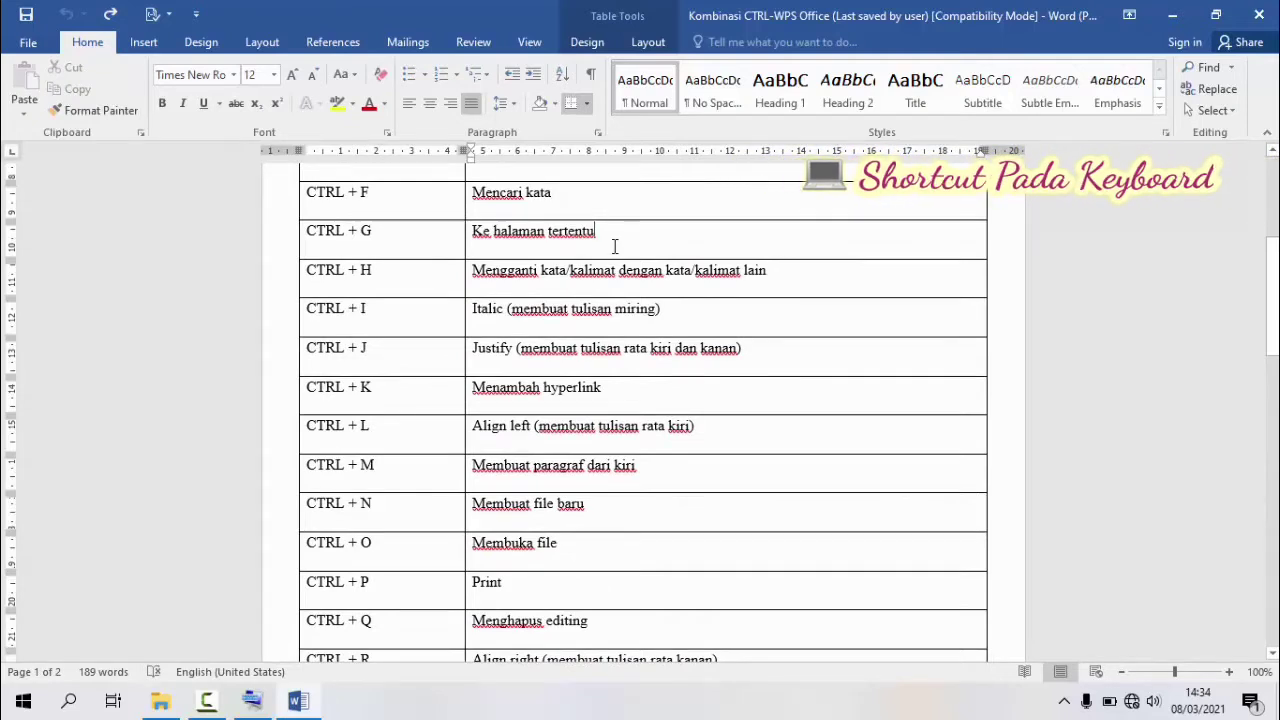
key(ctrl+g)
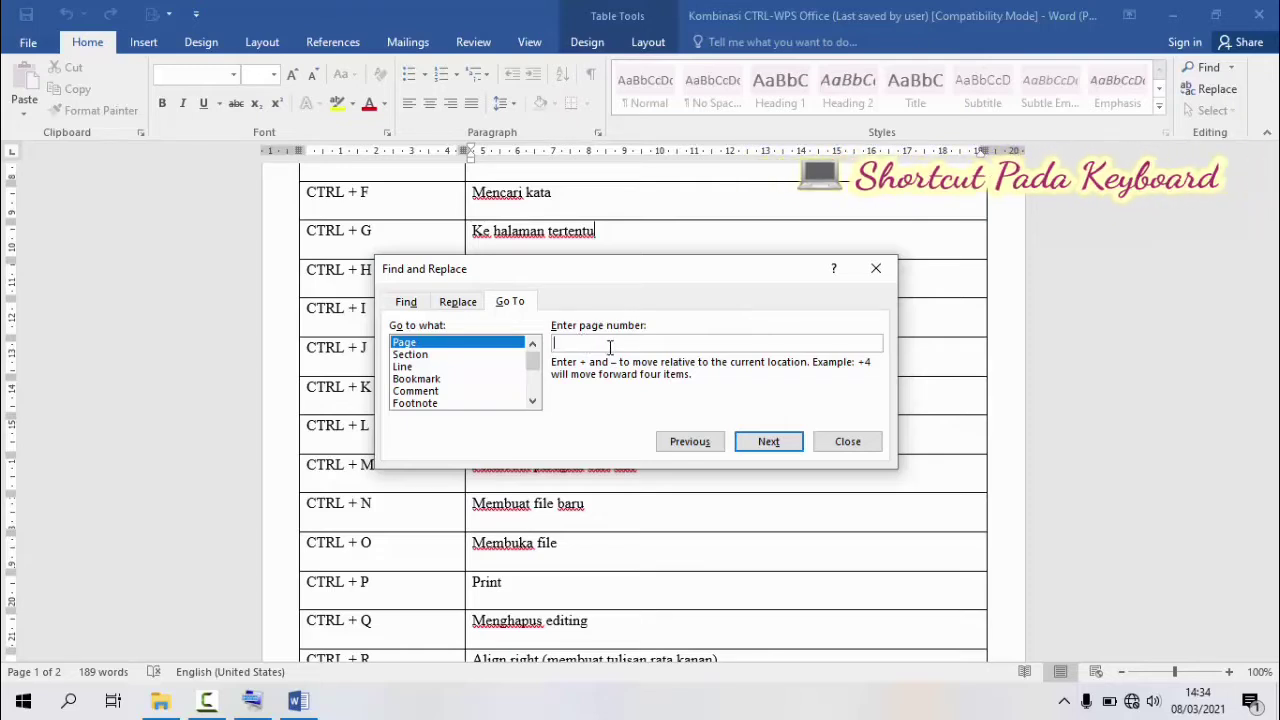
click(829, 440)
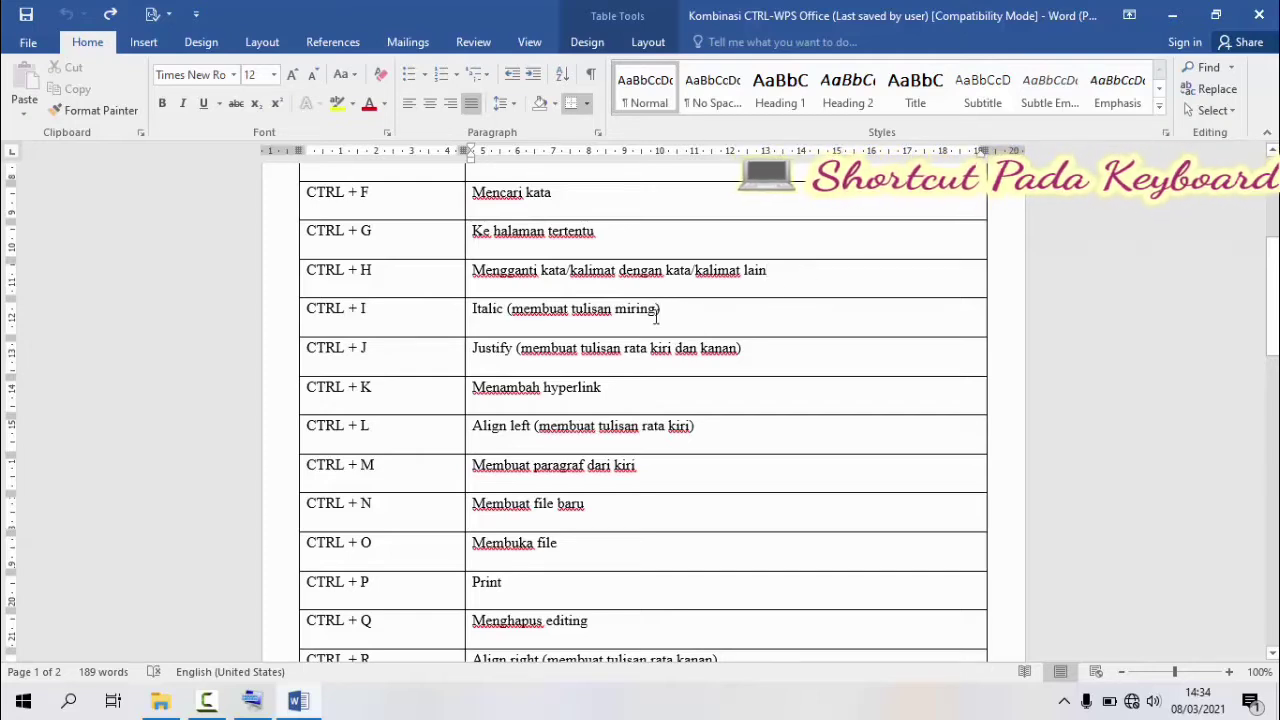
- Try italic formatting on "membuat tulisan miring)" in the CTRL + I row, undo it, and clear the selection
drag(656, 316, 530, 314)
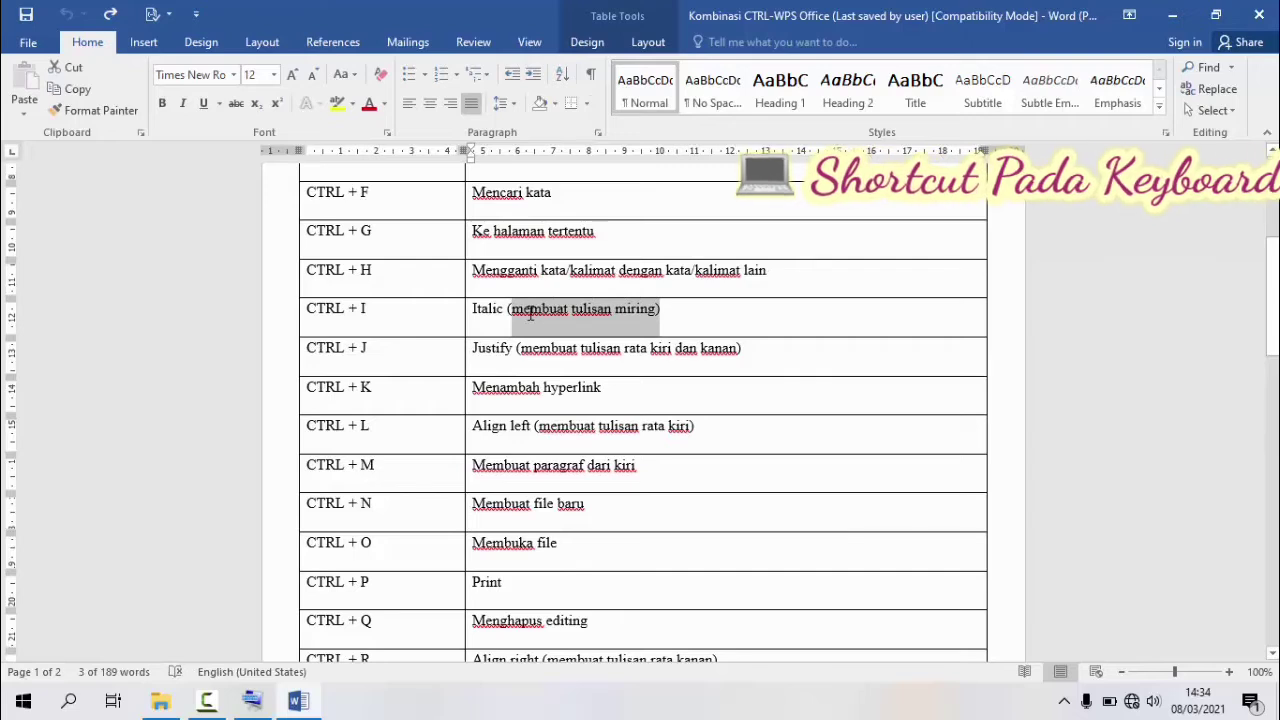
key(ctrl+i)
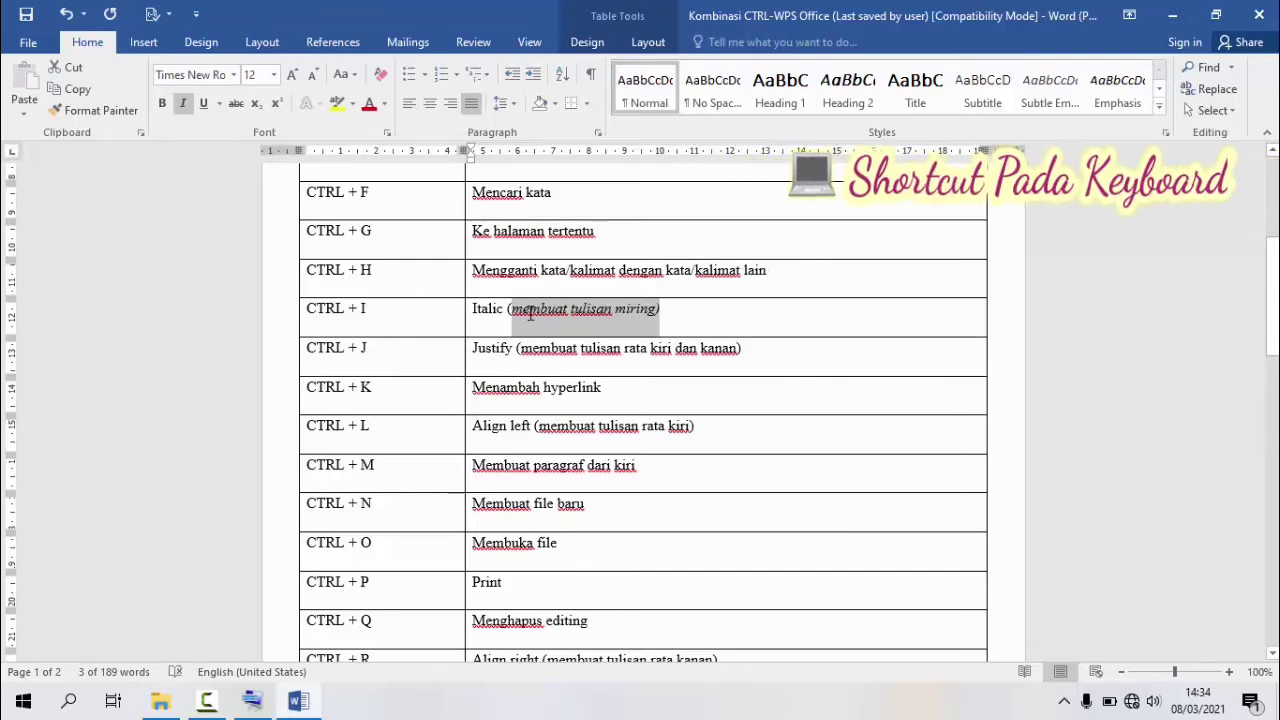
key(ctrl+z)
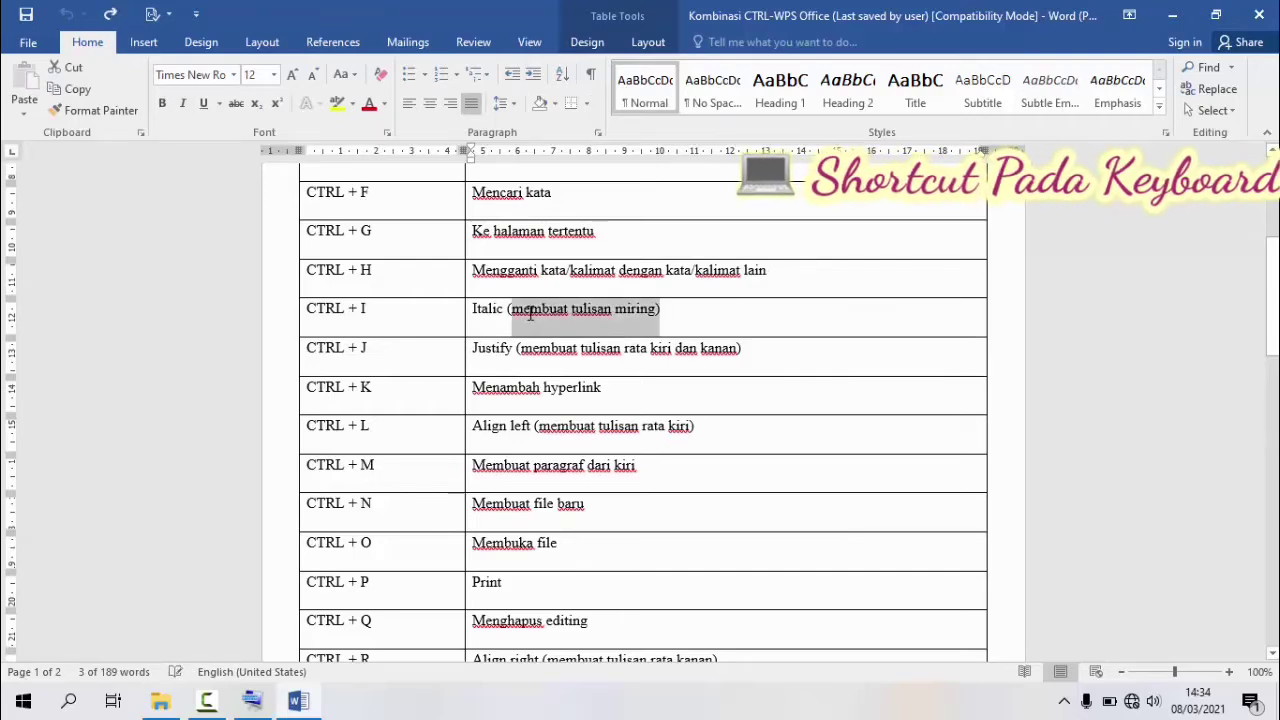
click(792, 350)
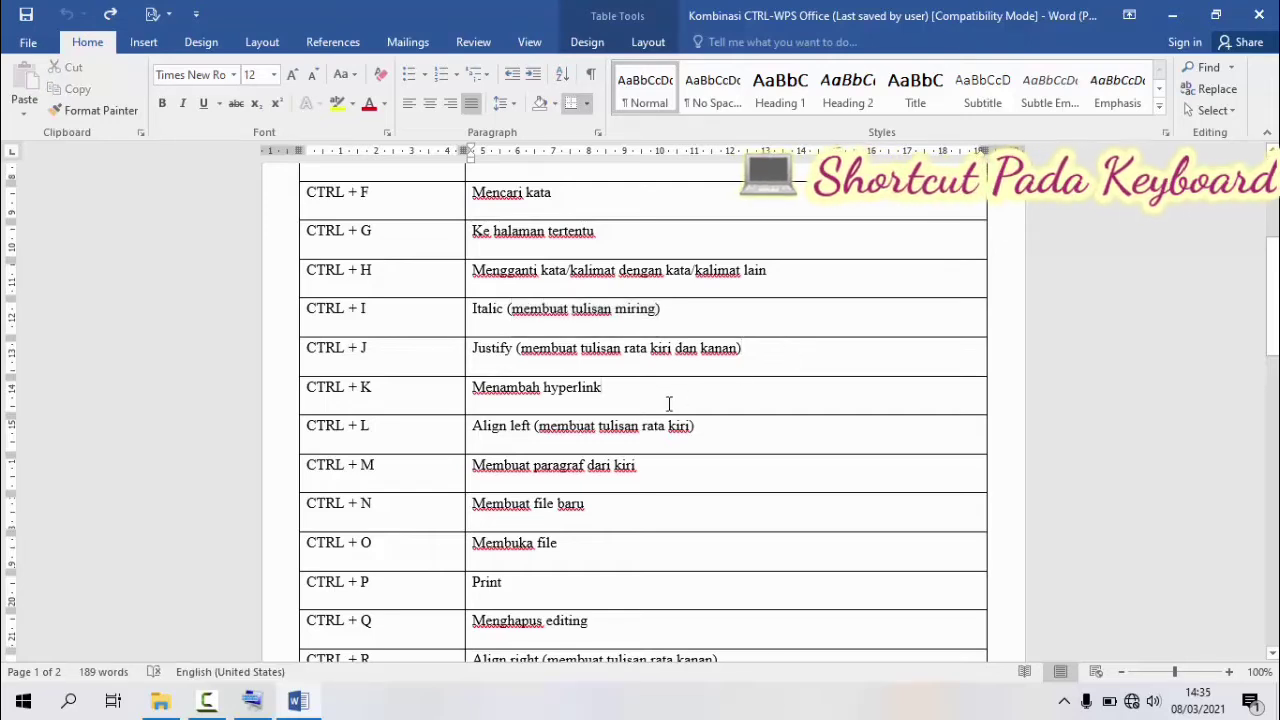
- Open the Insert Hyperlink dialog from the CTRL + K row, cancel it, and move on to the CTRL + M row
key(ctrl+k)
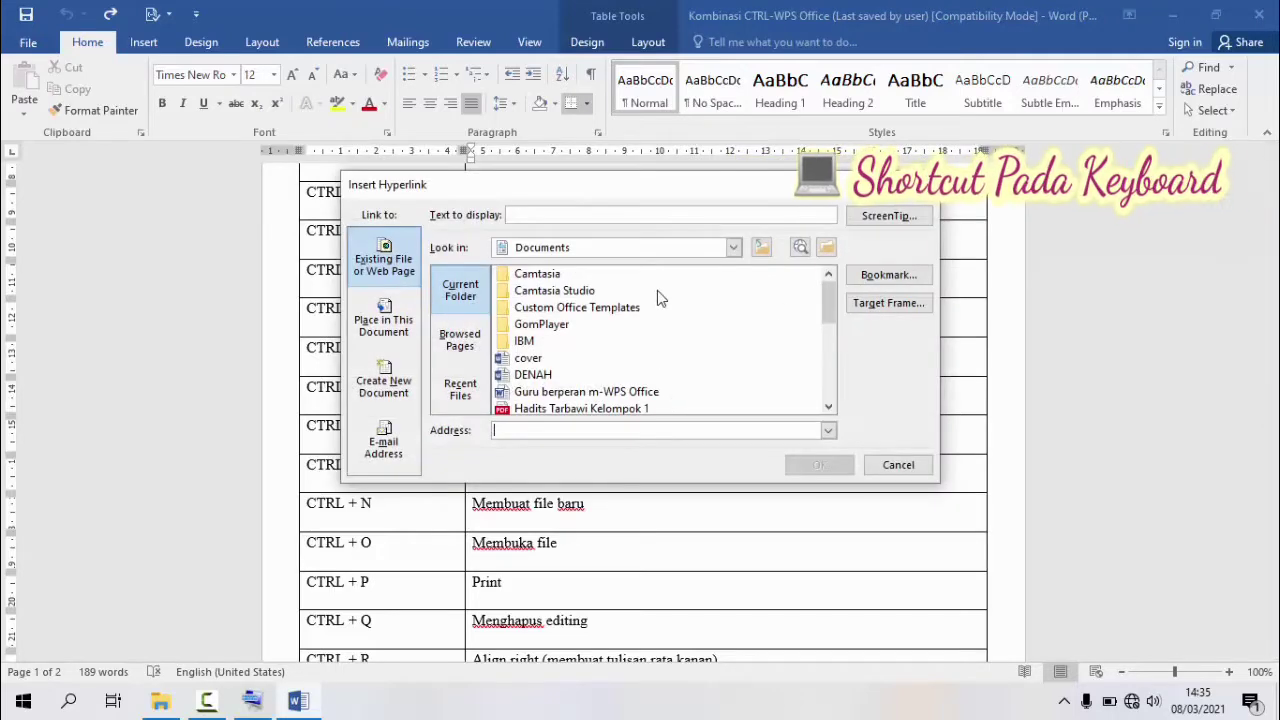
click(904, 465)
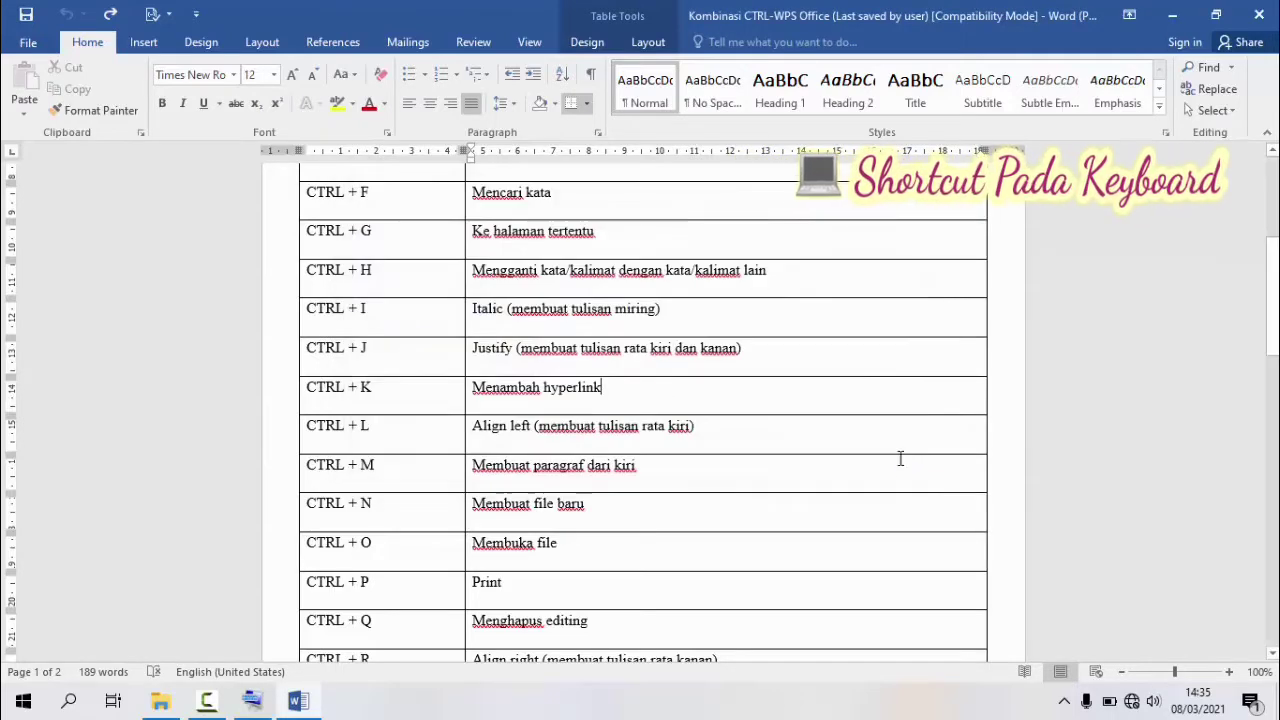
click(711, 432)
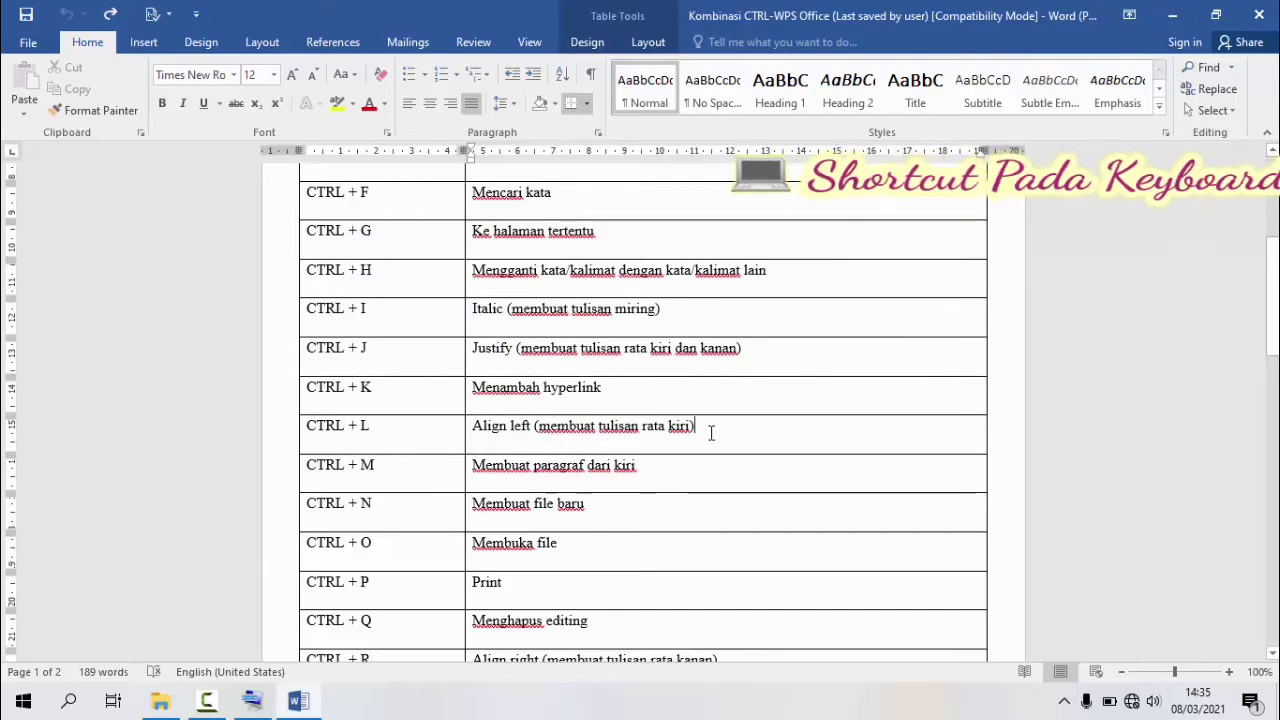
click(671, 476)
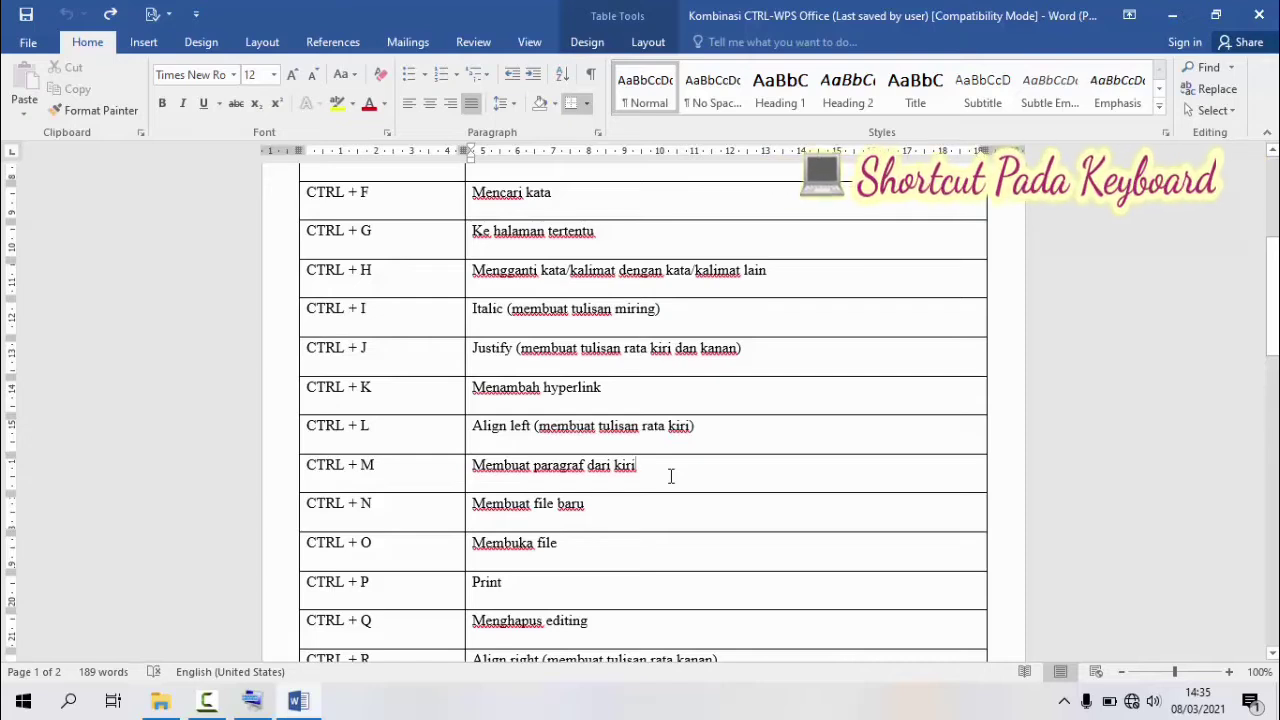
- Create a new blank document from the CTRL + N row and close it again
click(613, 518)
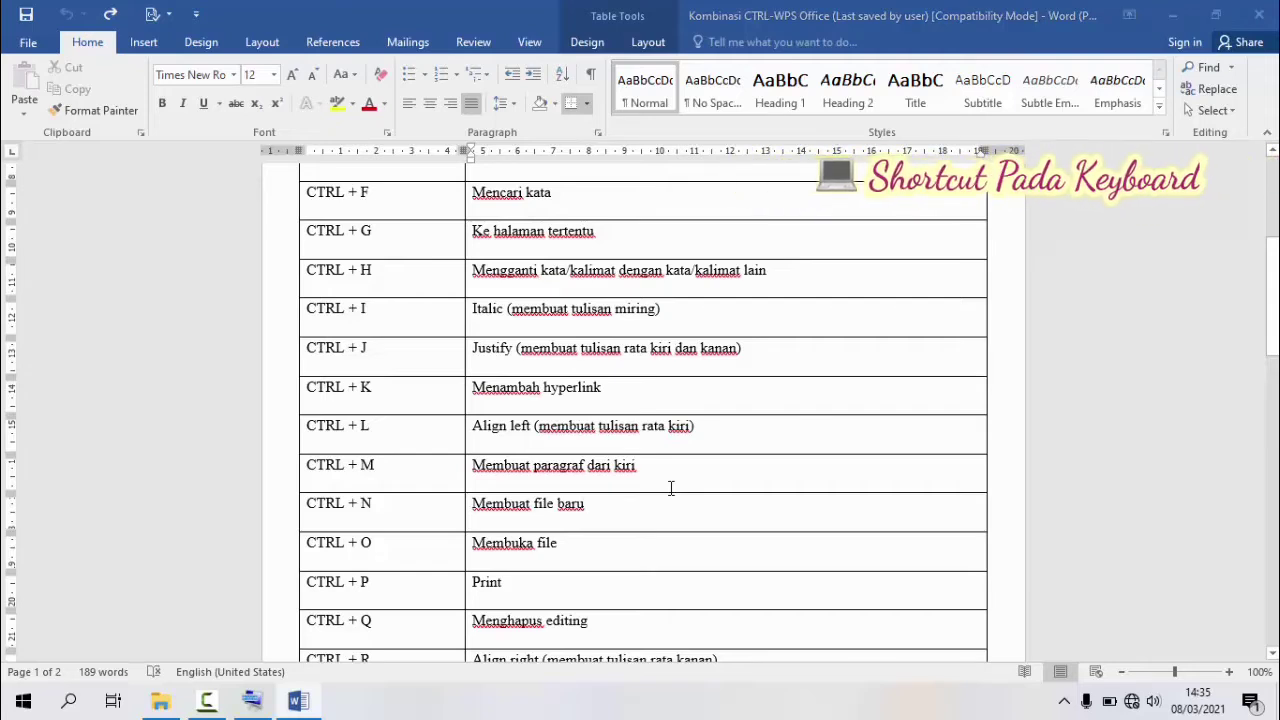
key(ctrl+n)
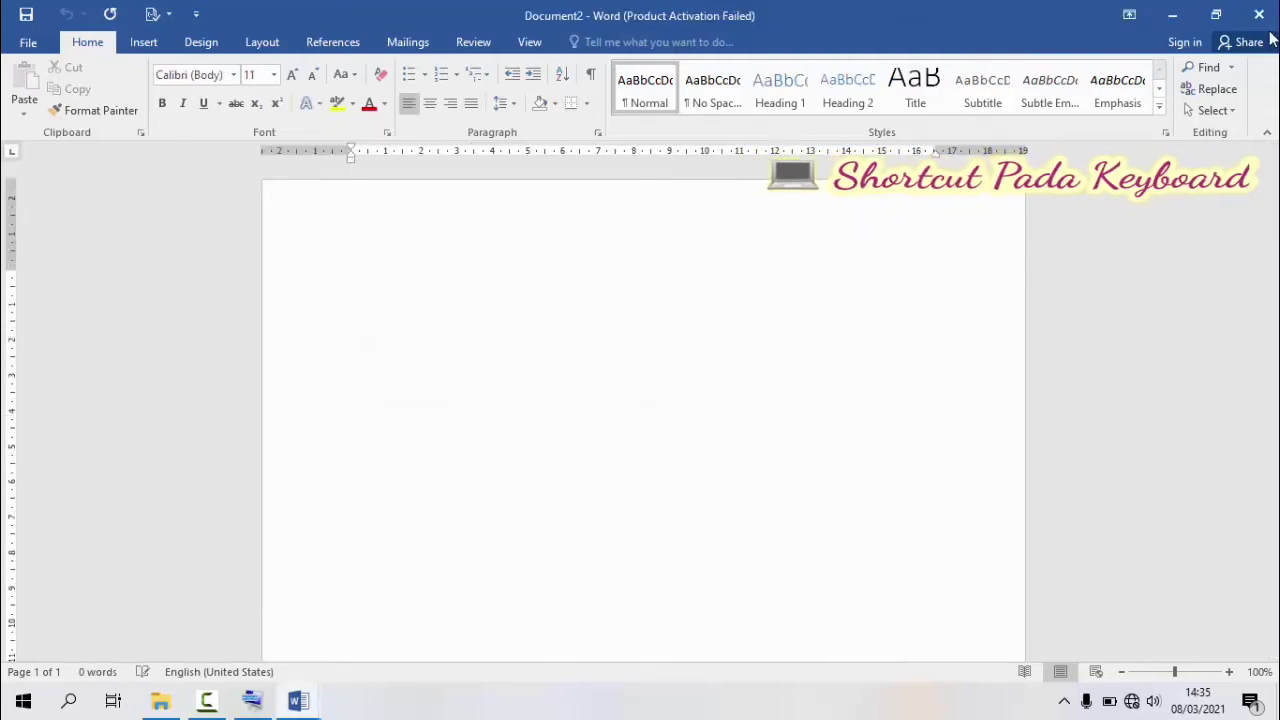
click(1259, 14)
- Browse the recent documents in the Open view from the CTRL + O row and return to the document
click(564, 555)
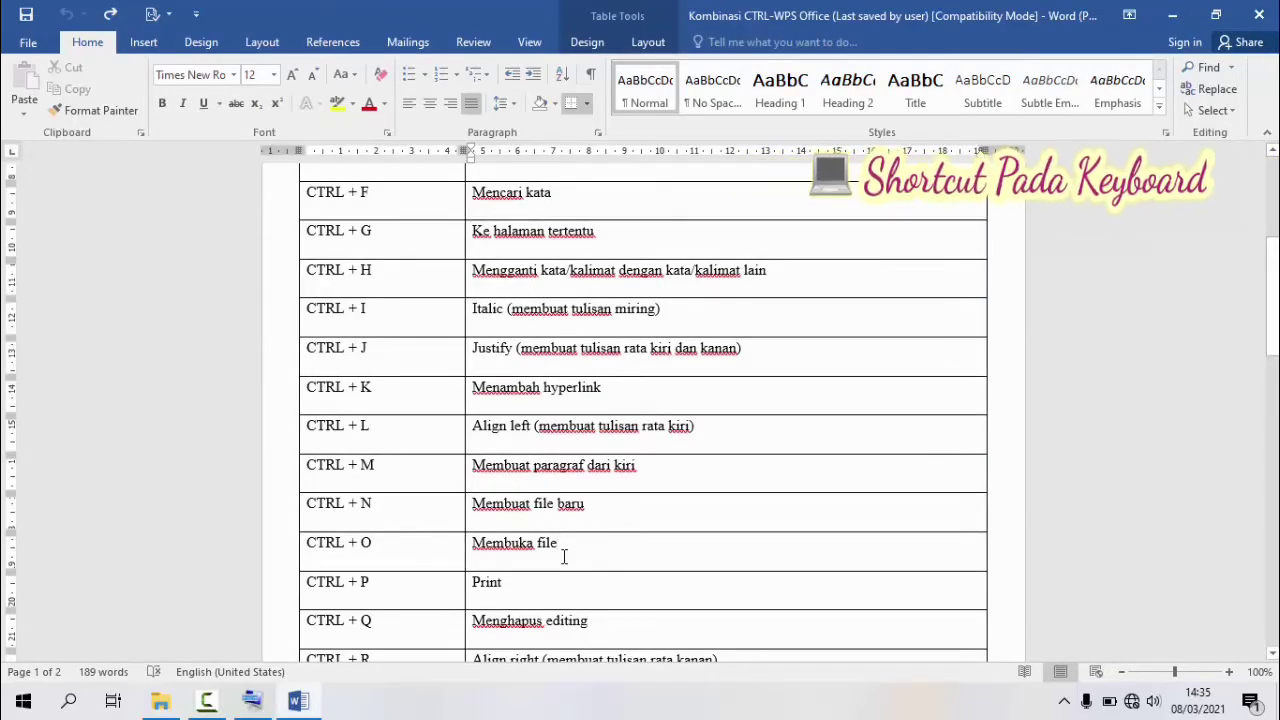
key(ctrl+o)
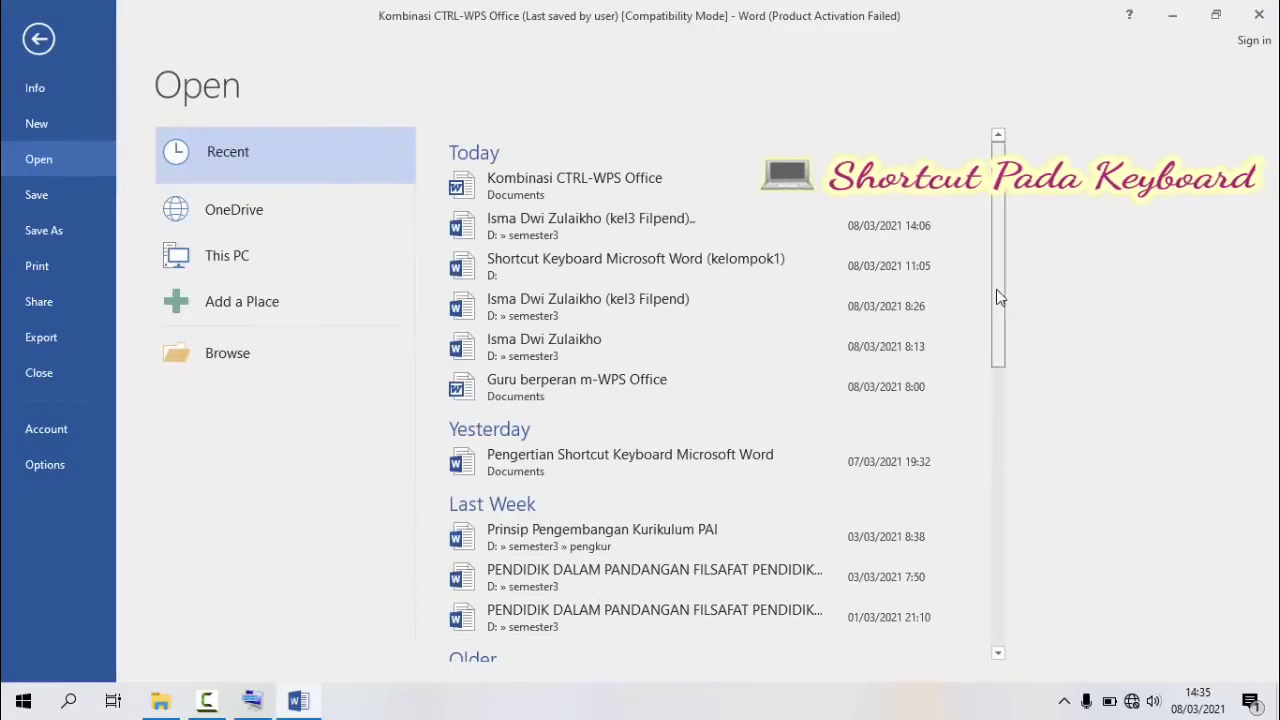
scroll(996, 289, down, 3)
scroll(999, 241, up, 3)
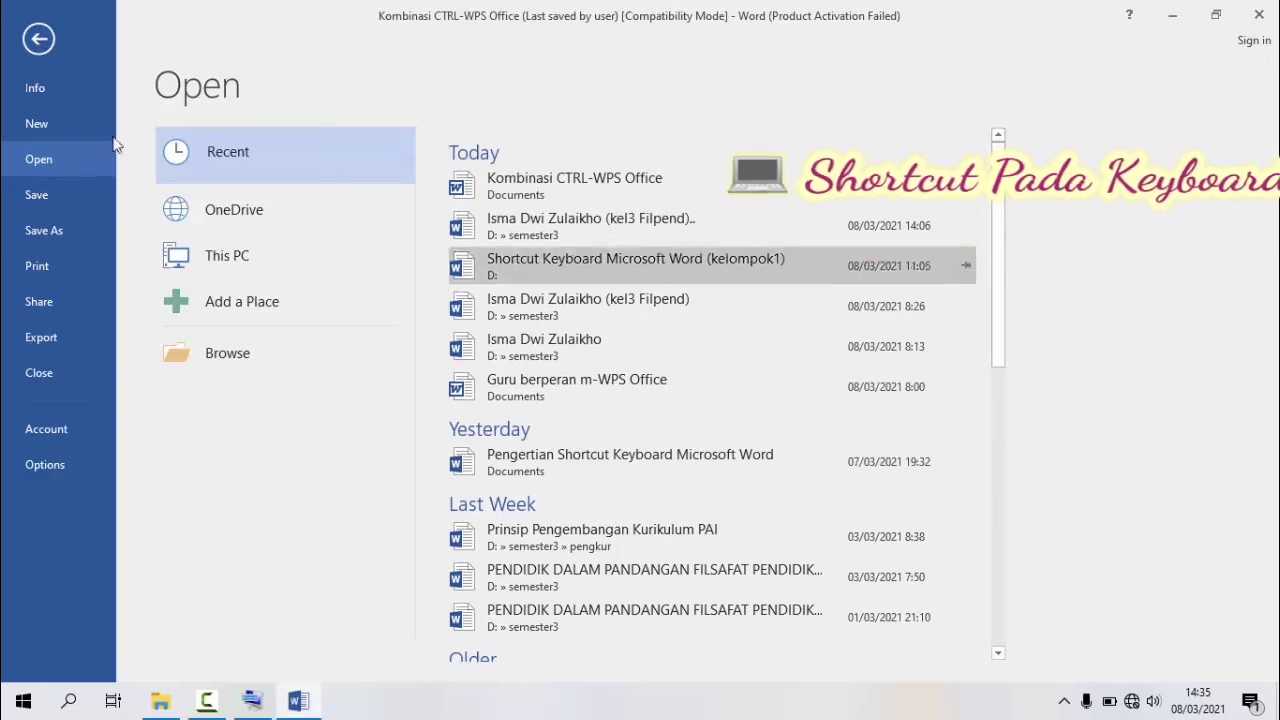
click(39, 40)
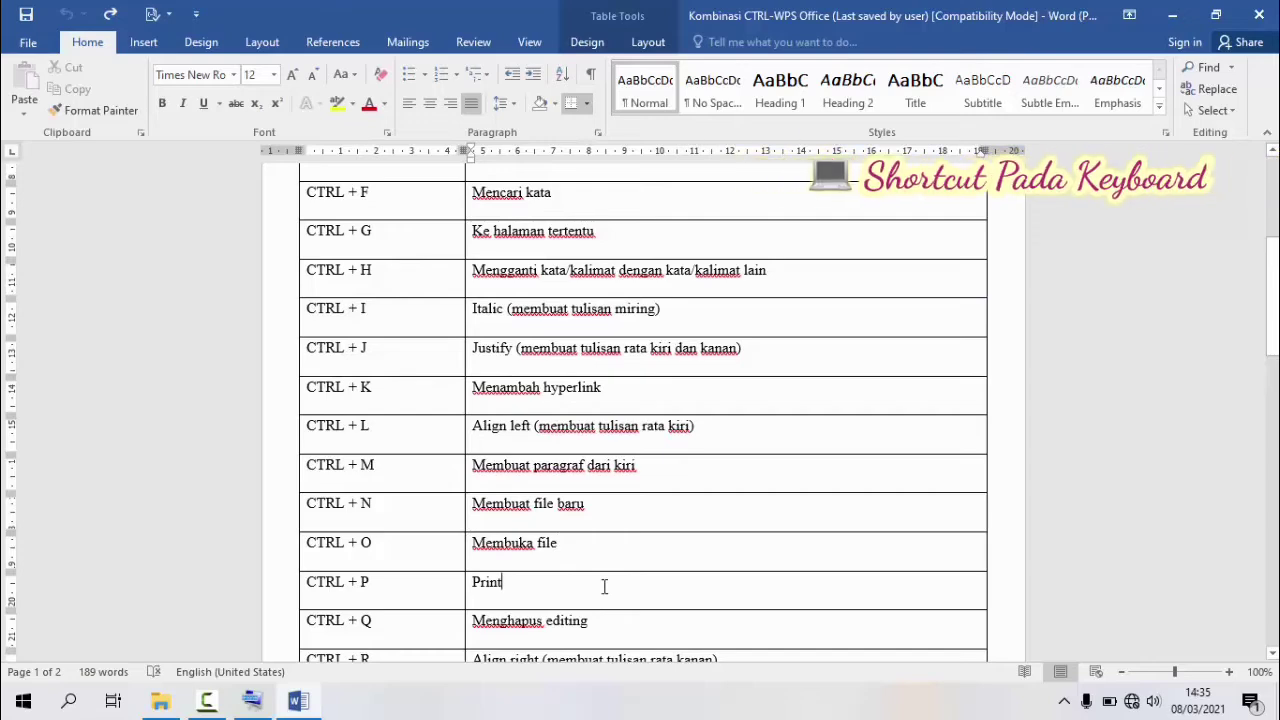
- Go through the remaining first-page shortcut descriptions from the CTRL + P row to the CTRL + T row
scroll(604, 586, down, 1)
scroll(604, 586, down, 3)
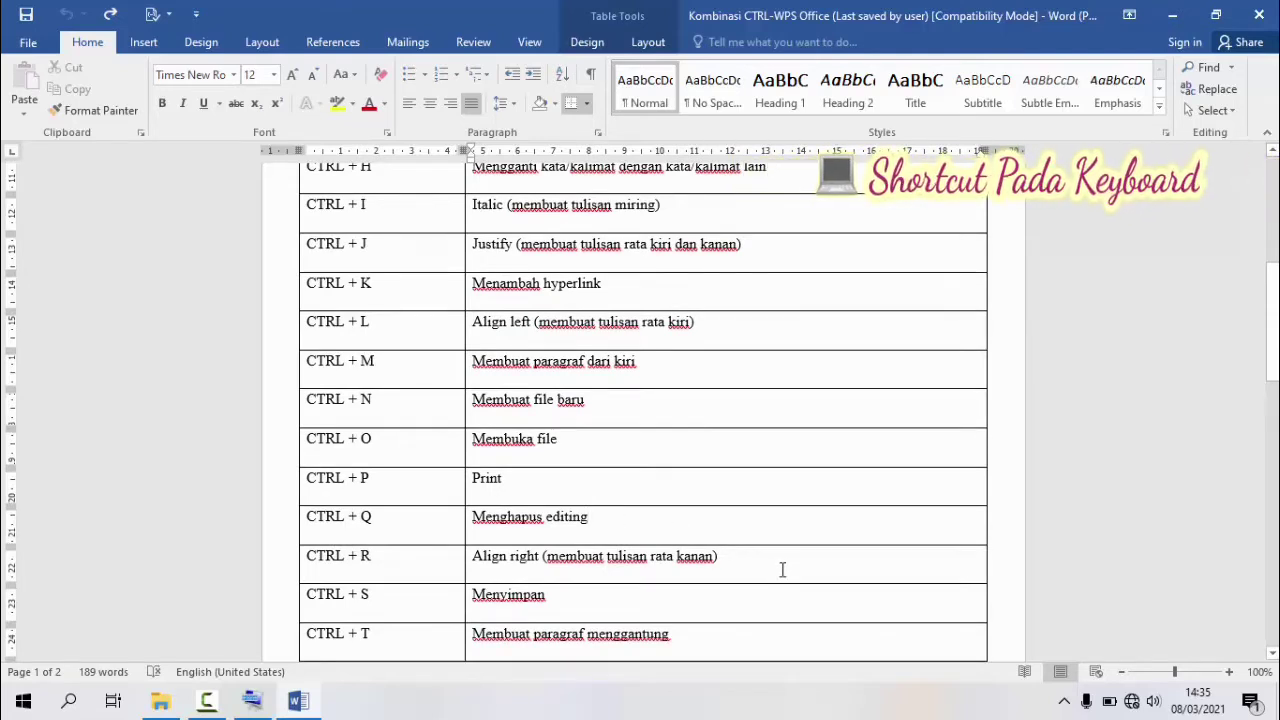
key(Down)
key(Down)
key(Down)
key(Down)
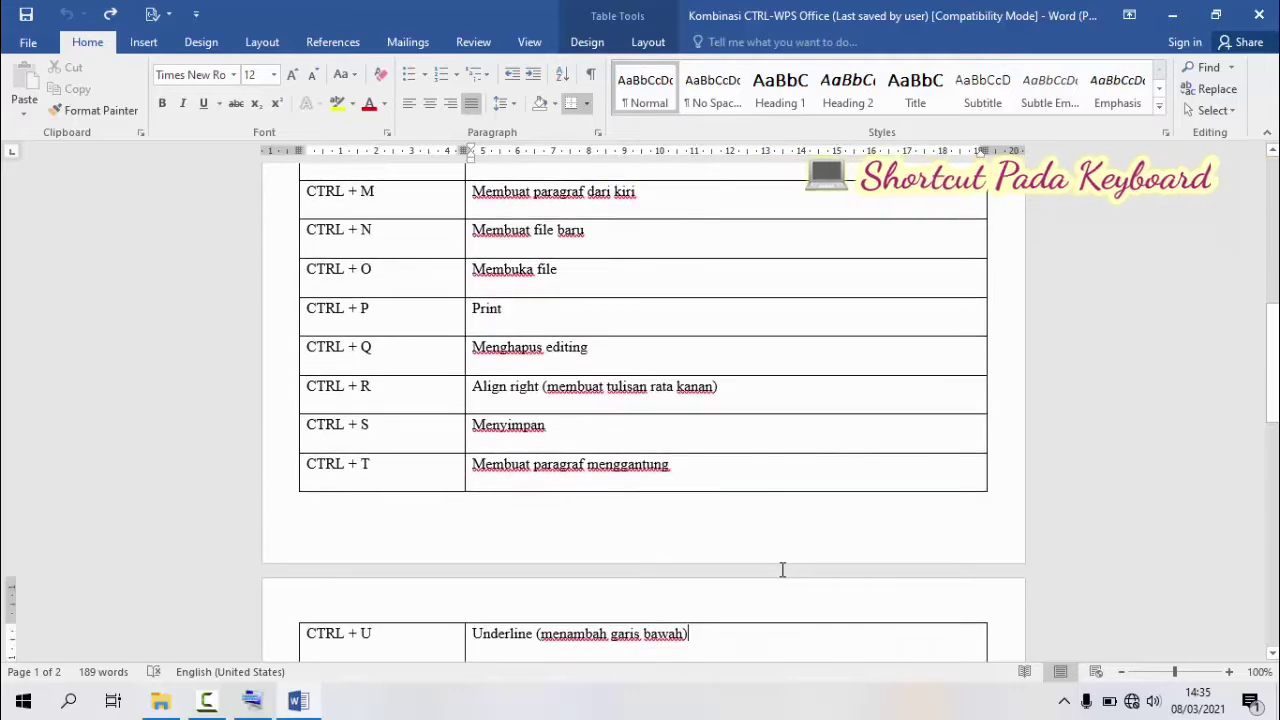
click(594, 436)
click(727, 472)
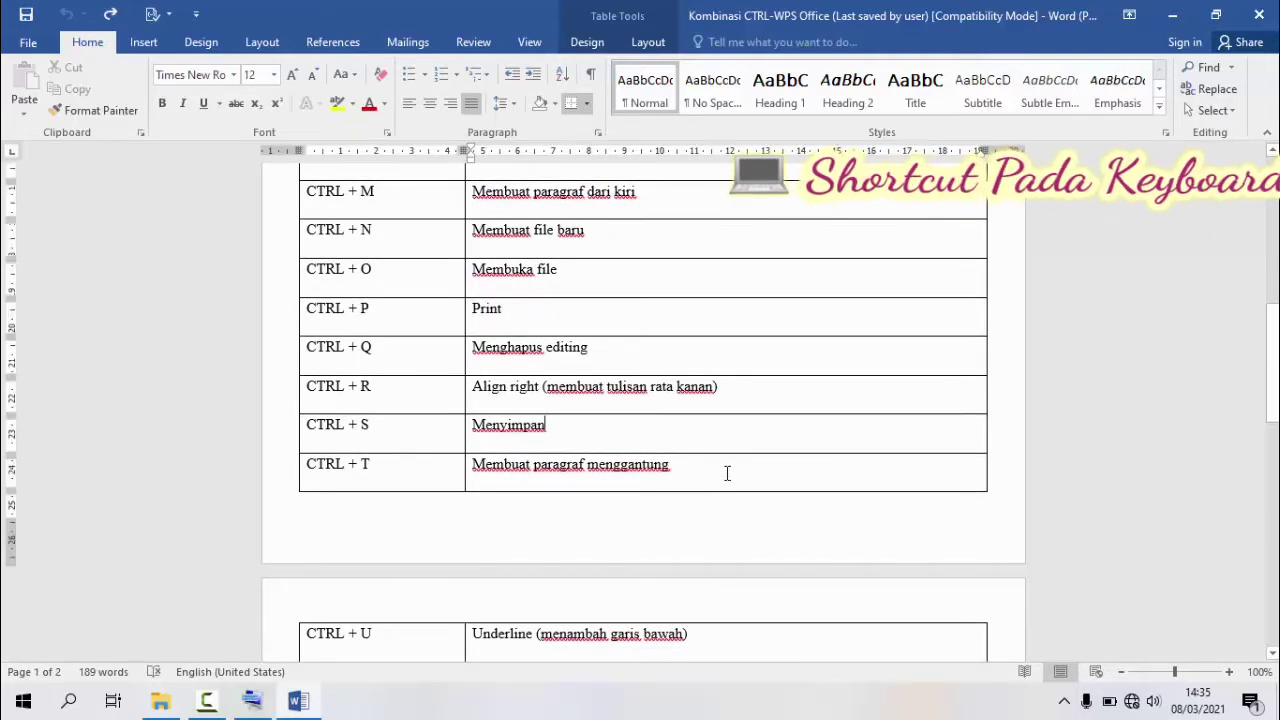
- Underline "(menambah garis bawah)" in the CTRL + U row, and undo the underline
key(ctrl+End)
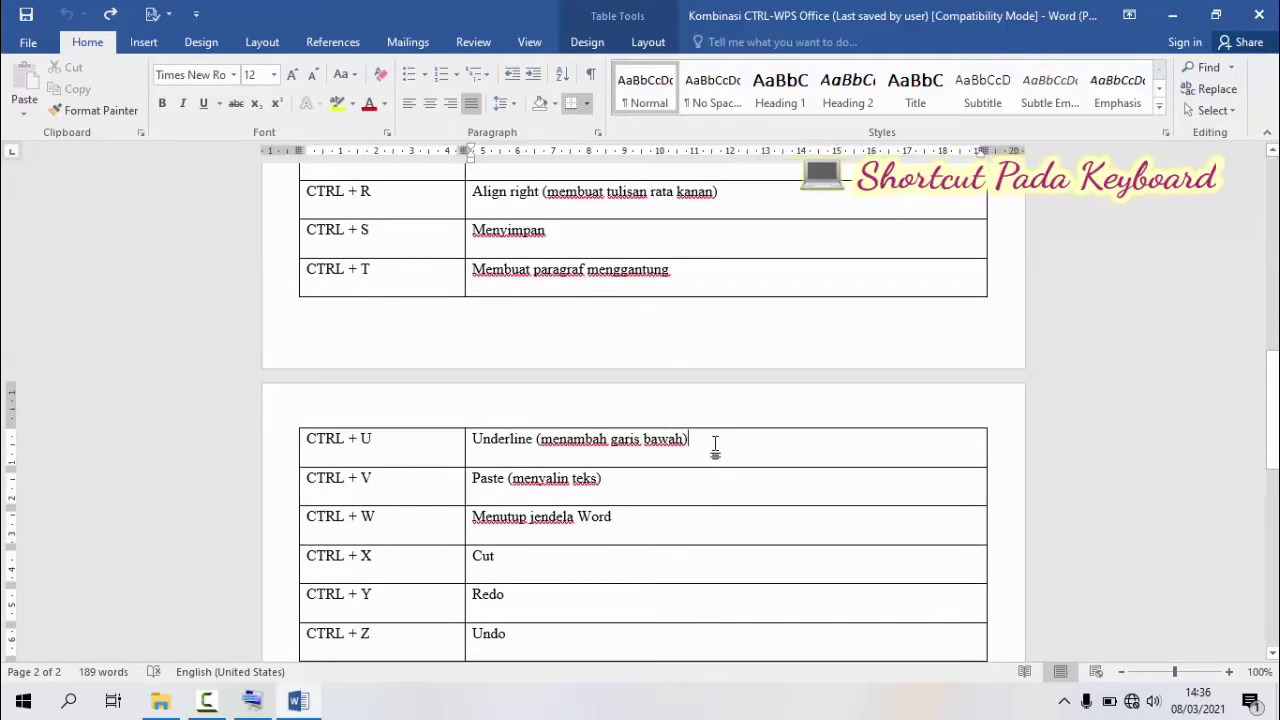
drag(714, 449, 537, 452)
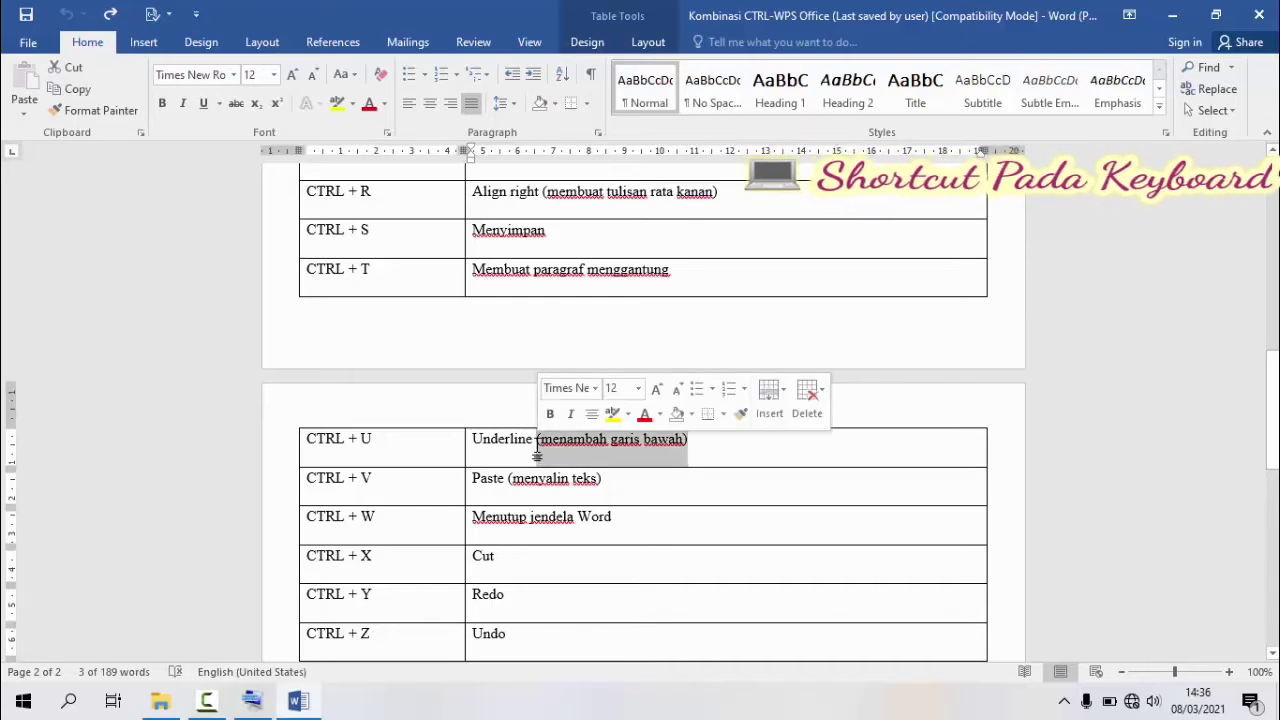
key(ctrl+u)
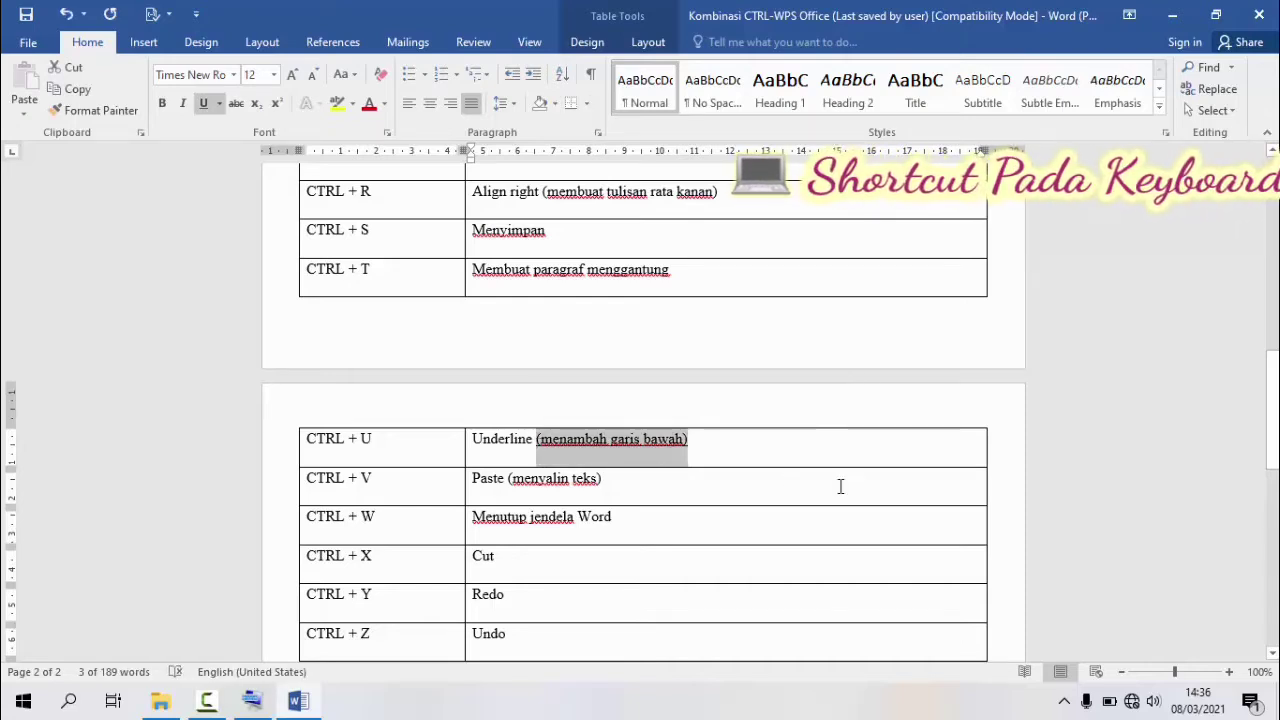
click(784, 450)
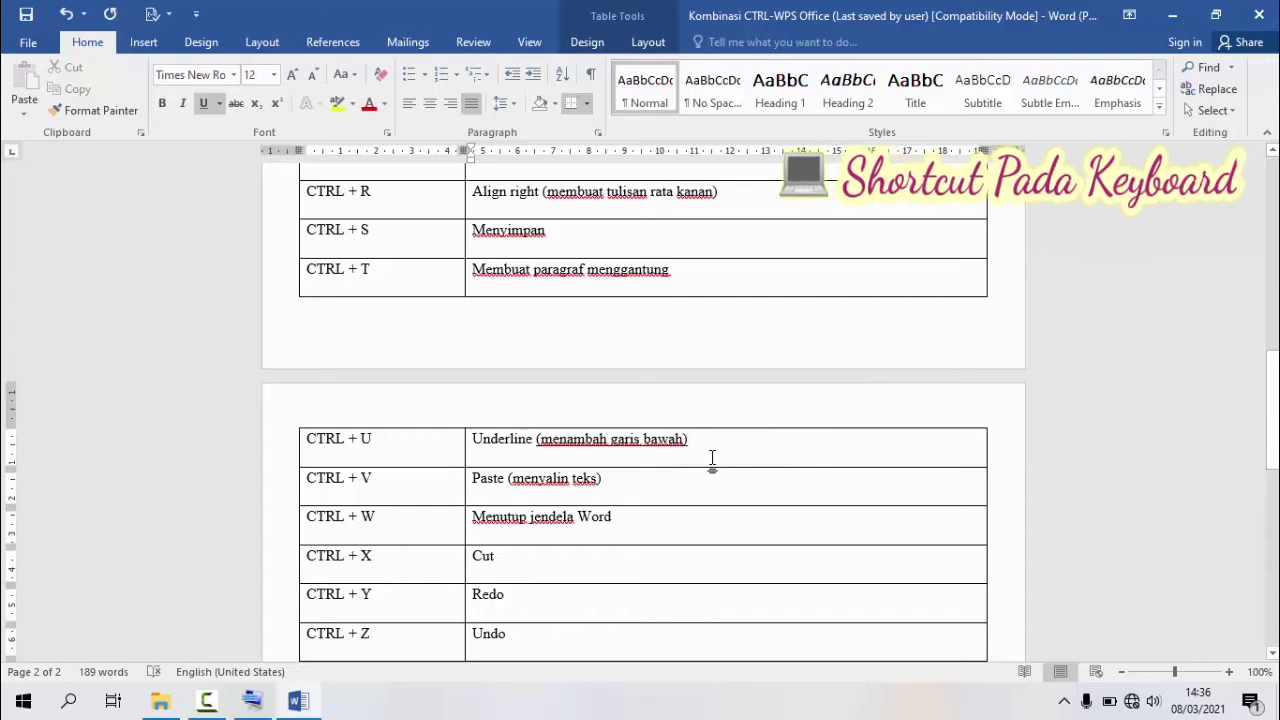
key(ctrl+z)
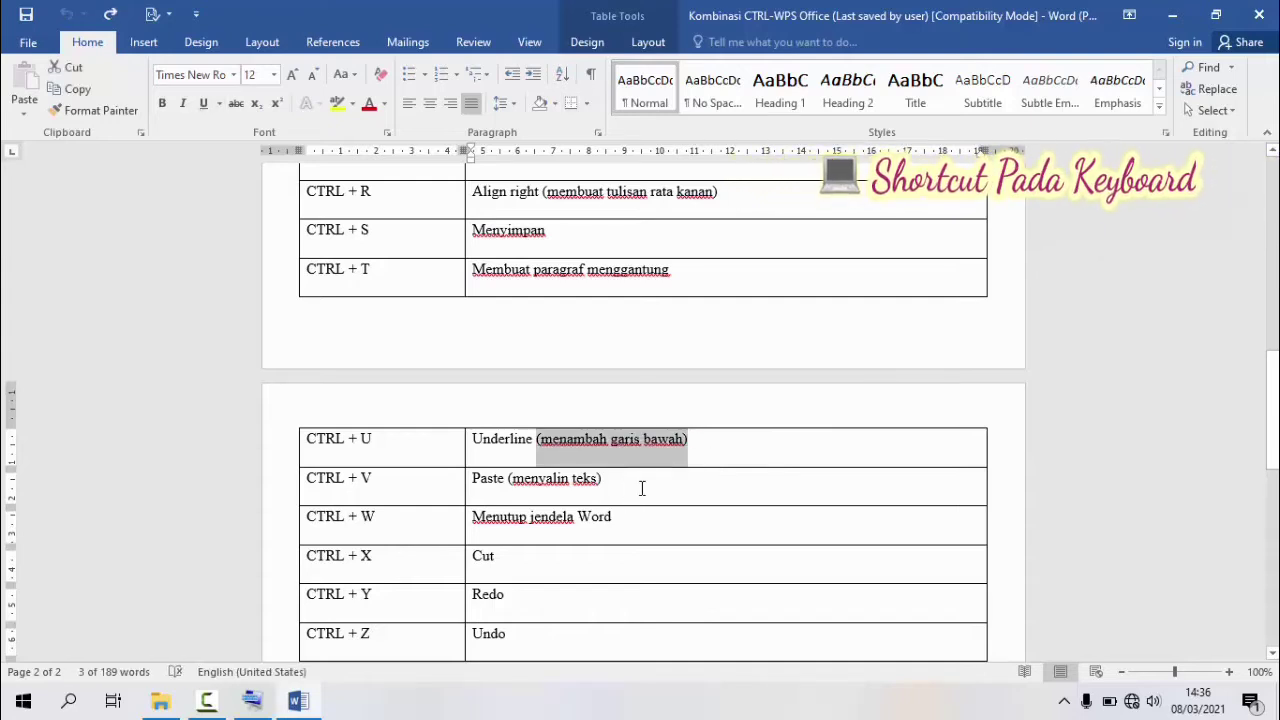
- Go through the remaining shortcut descriptions on the second page, from the CTRL + V row to the CTRL + Z row
click(641, 489)
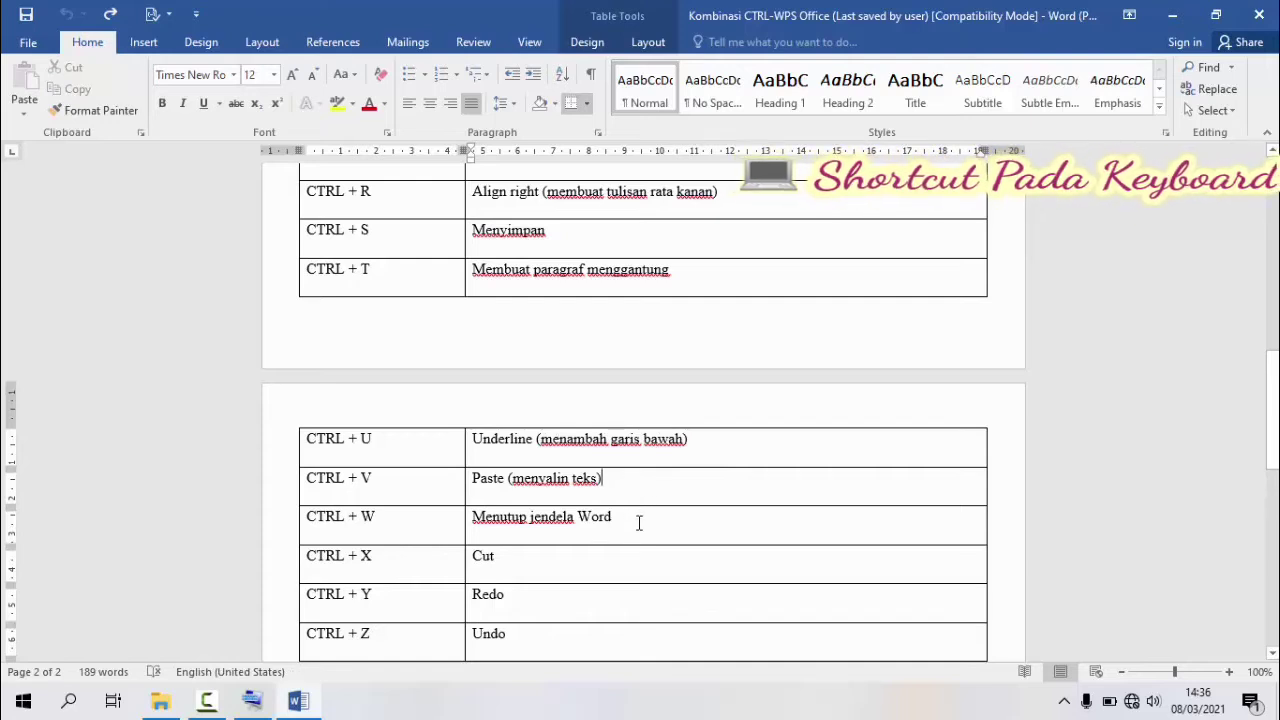
click(639, 519)
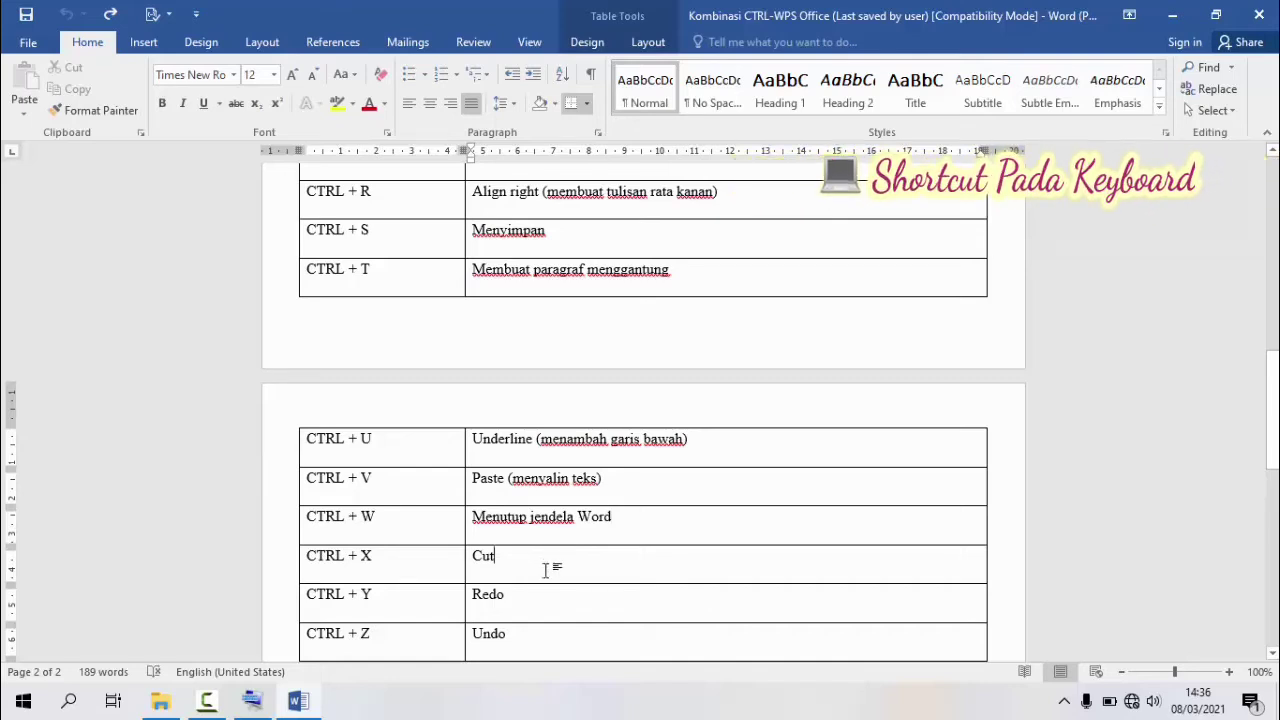
click(537, 607)
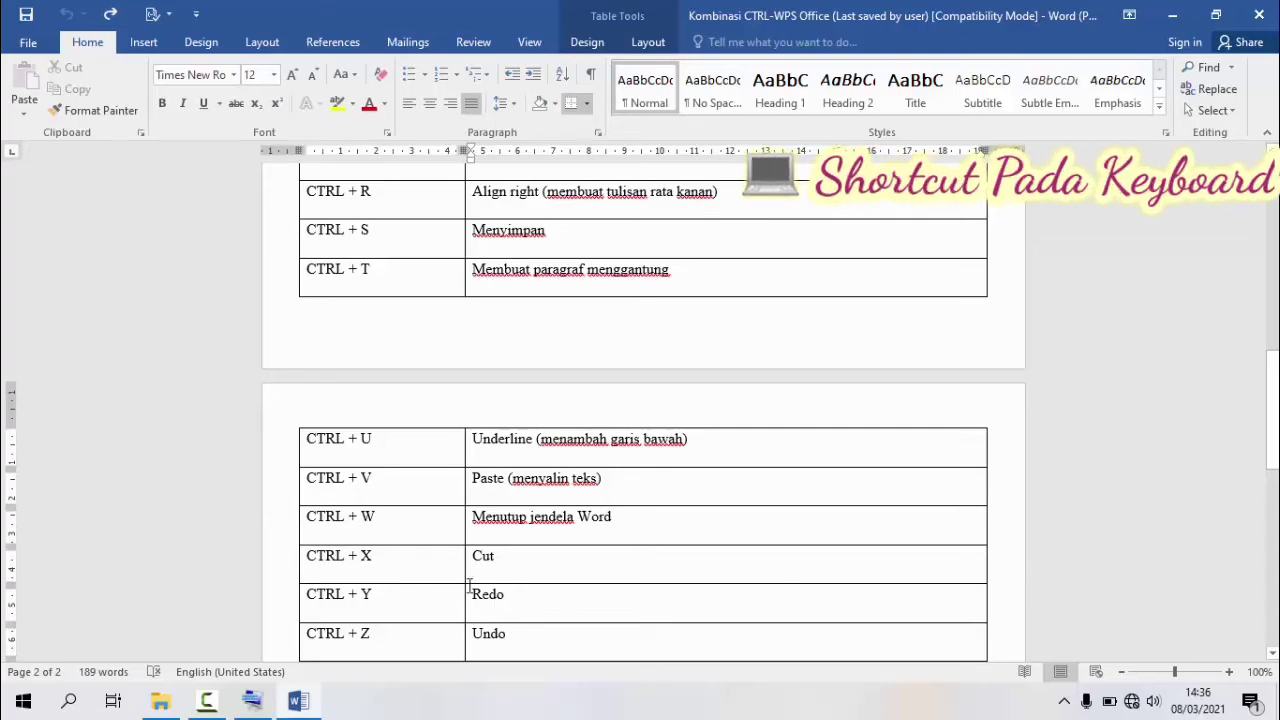
click(206, 700)
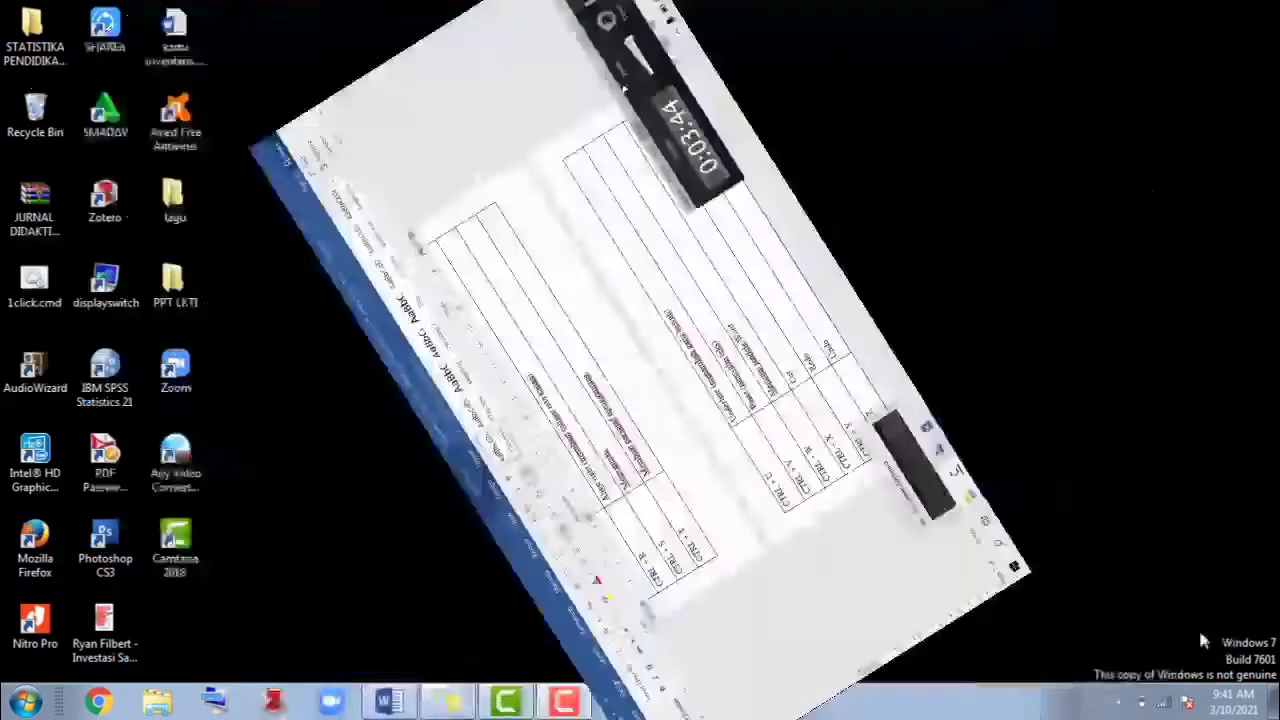
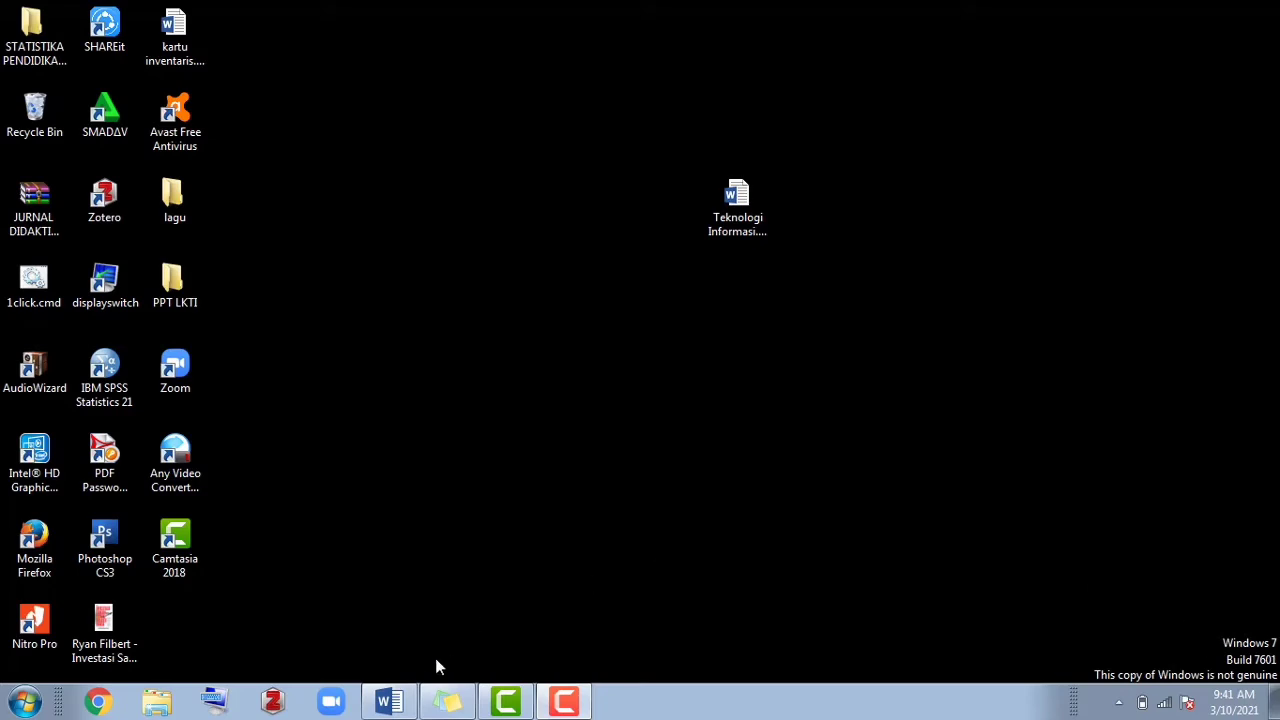
- Switch to the Word document ti sesok neh.docx and open its print settings and preview
click(388, 703)
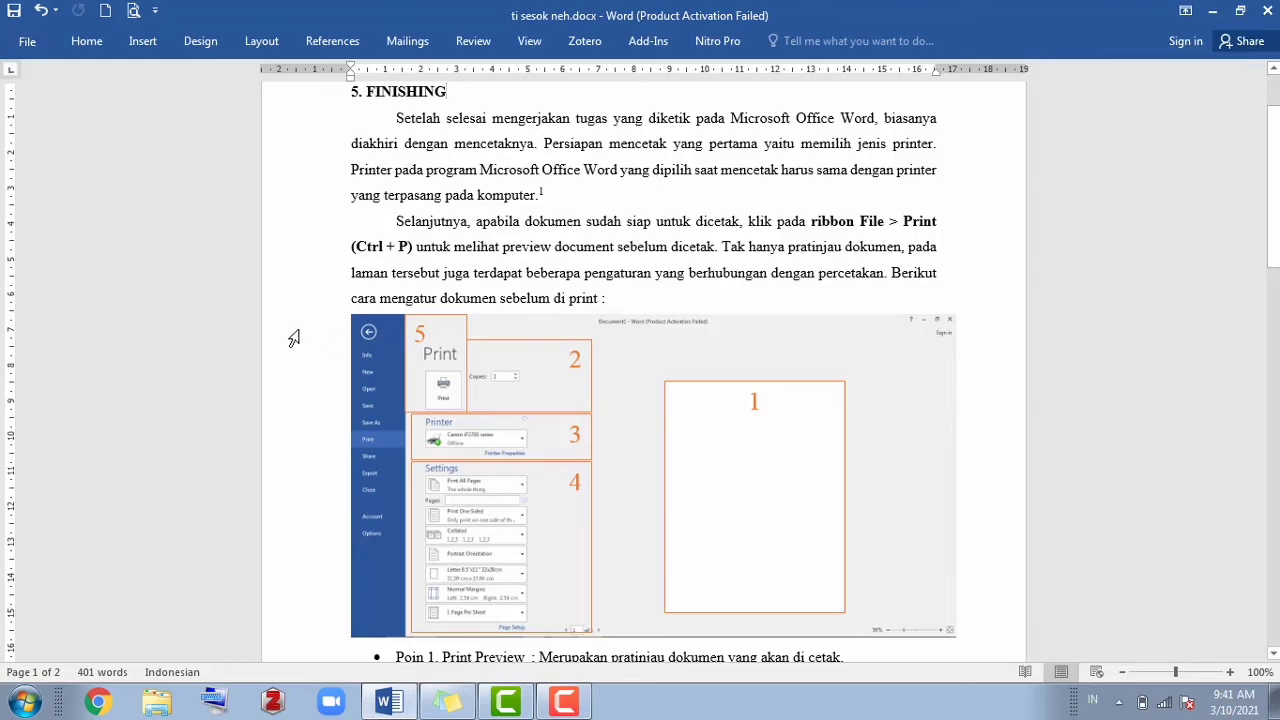
click(24, 42)
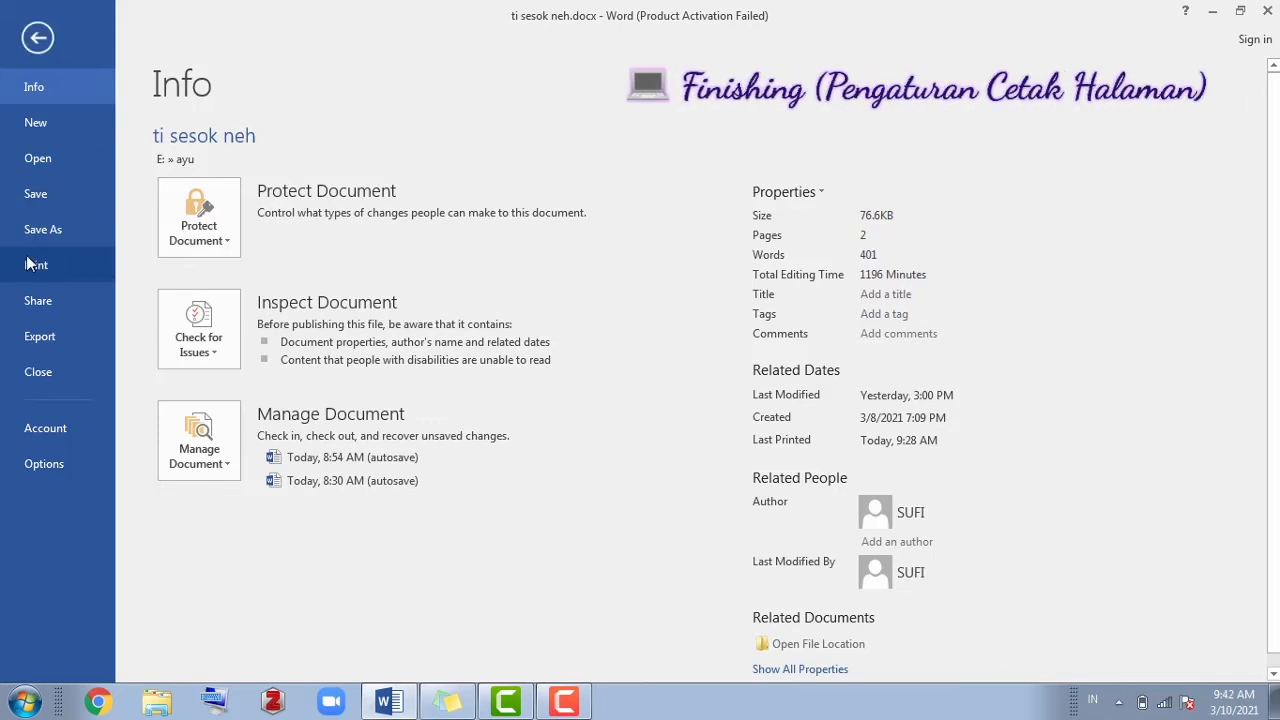
click(29, 264)
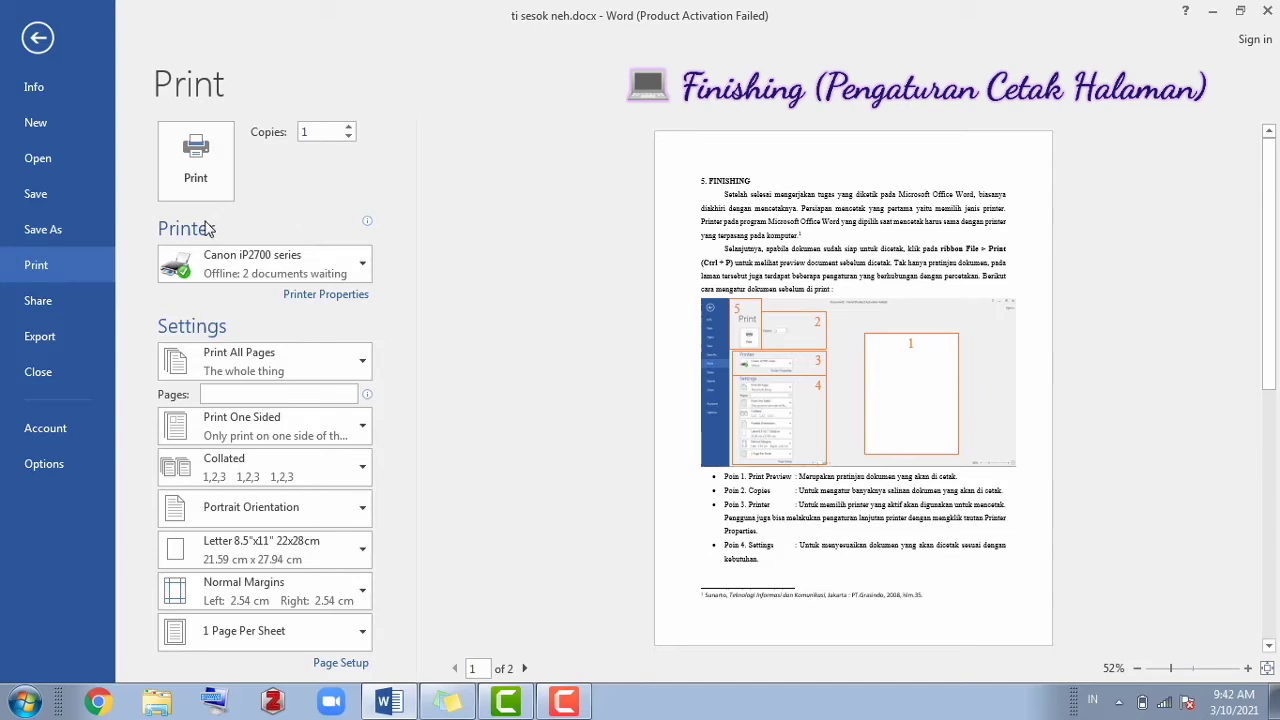
- View the Canon iP2700 series printer properties and cancel without changing anything
mouse_move(210, 259)
click(326, 295)
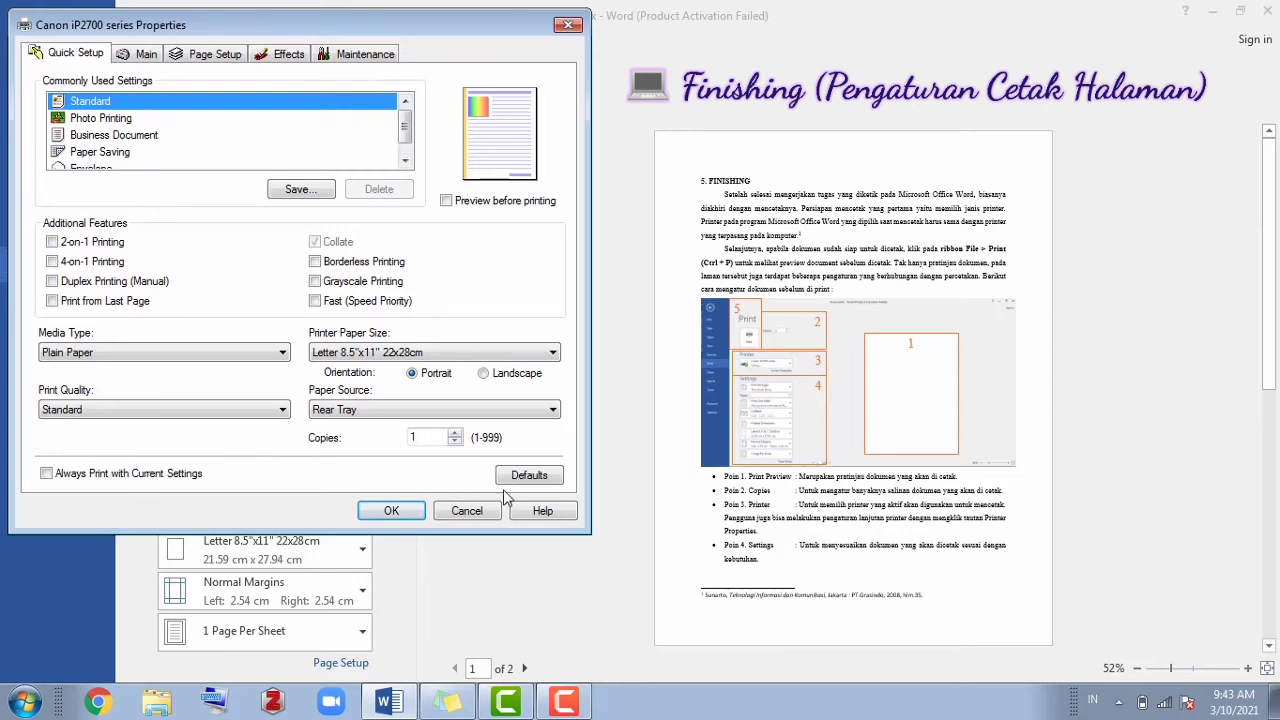
click(466, 511)
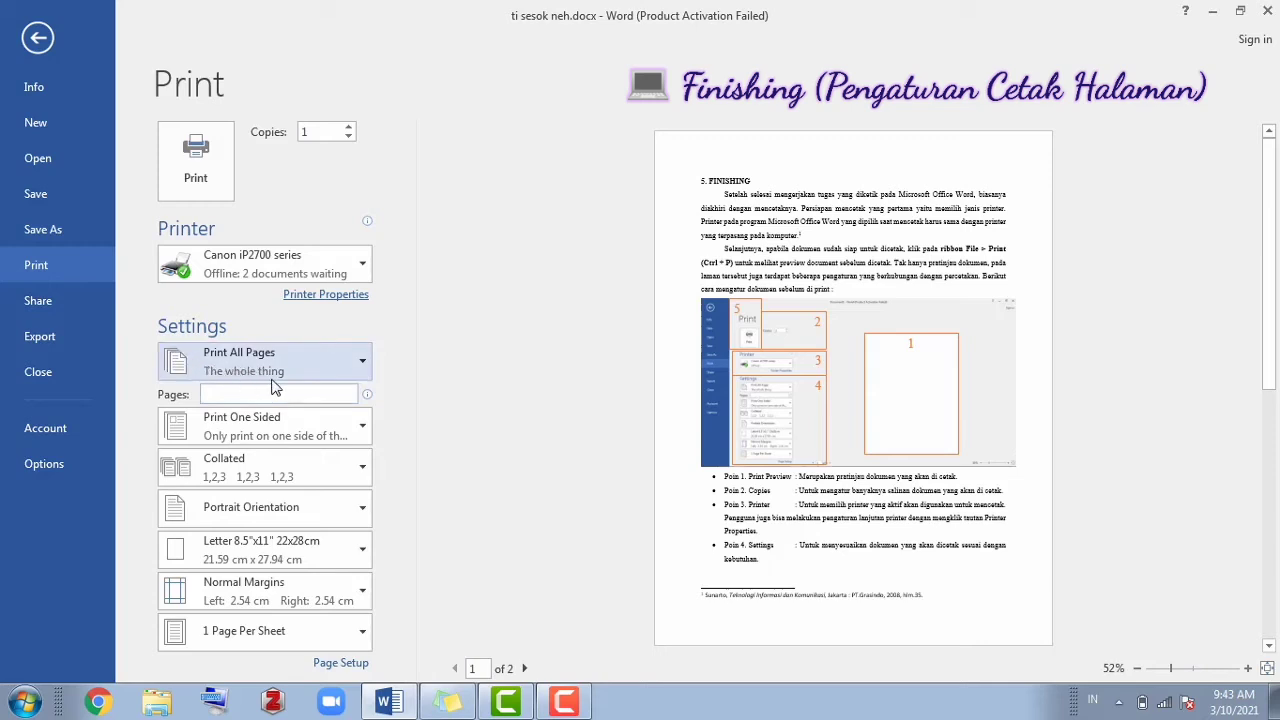
- Examine the options for which pages to print, keep Print All Pages, and move to the custom page range entry
click(275, 385)
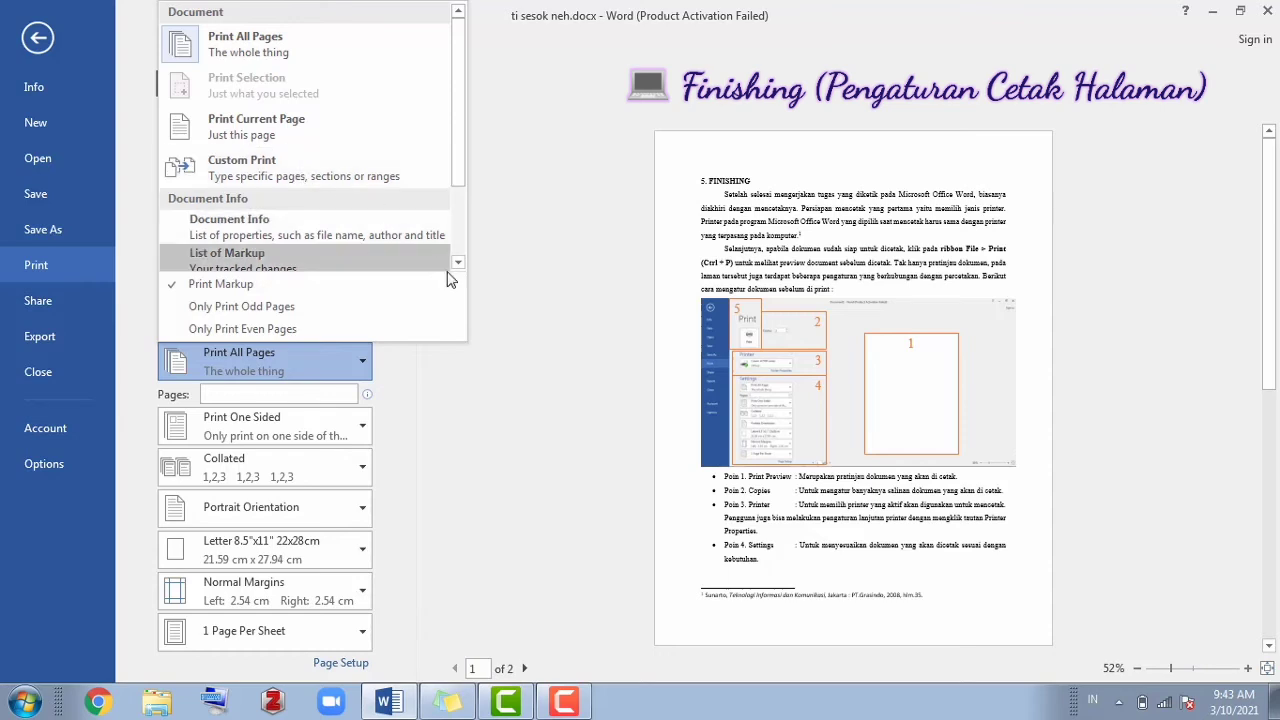
click(517, 364)
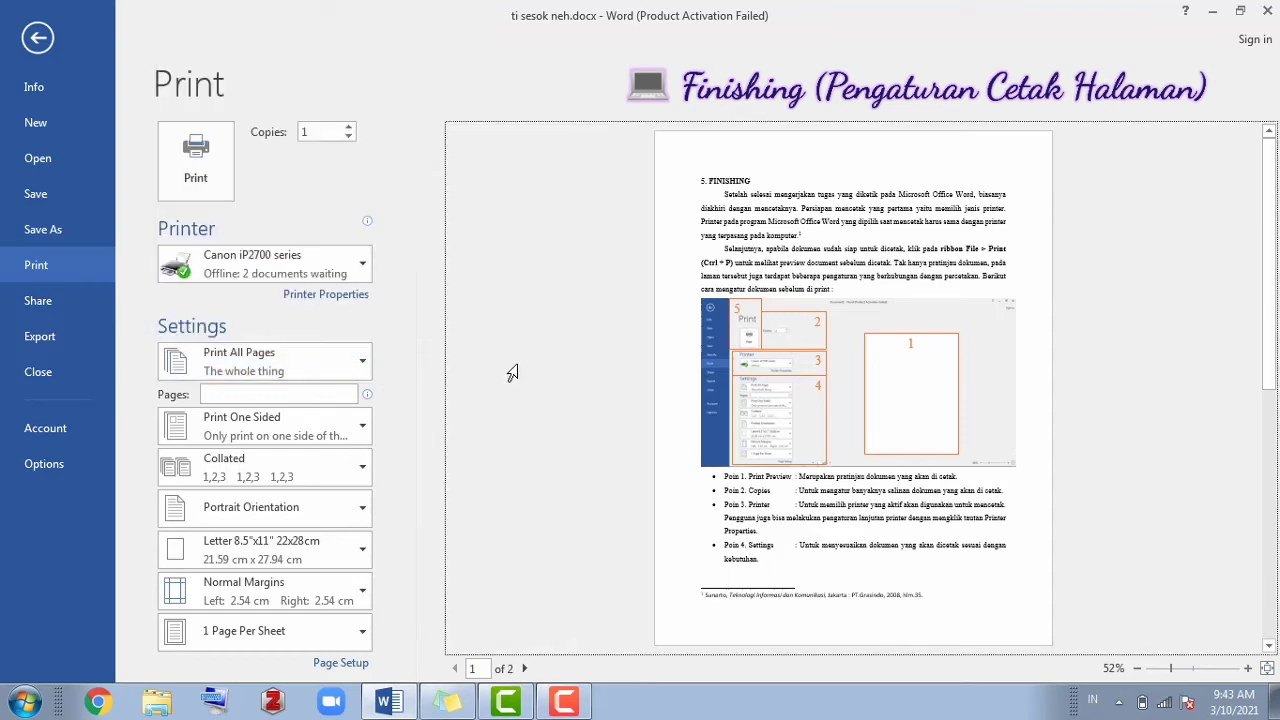
click(218, 393)
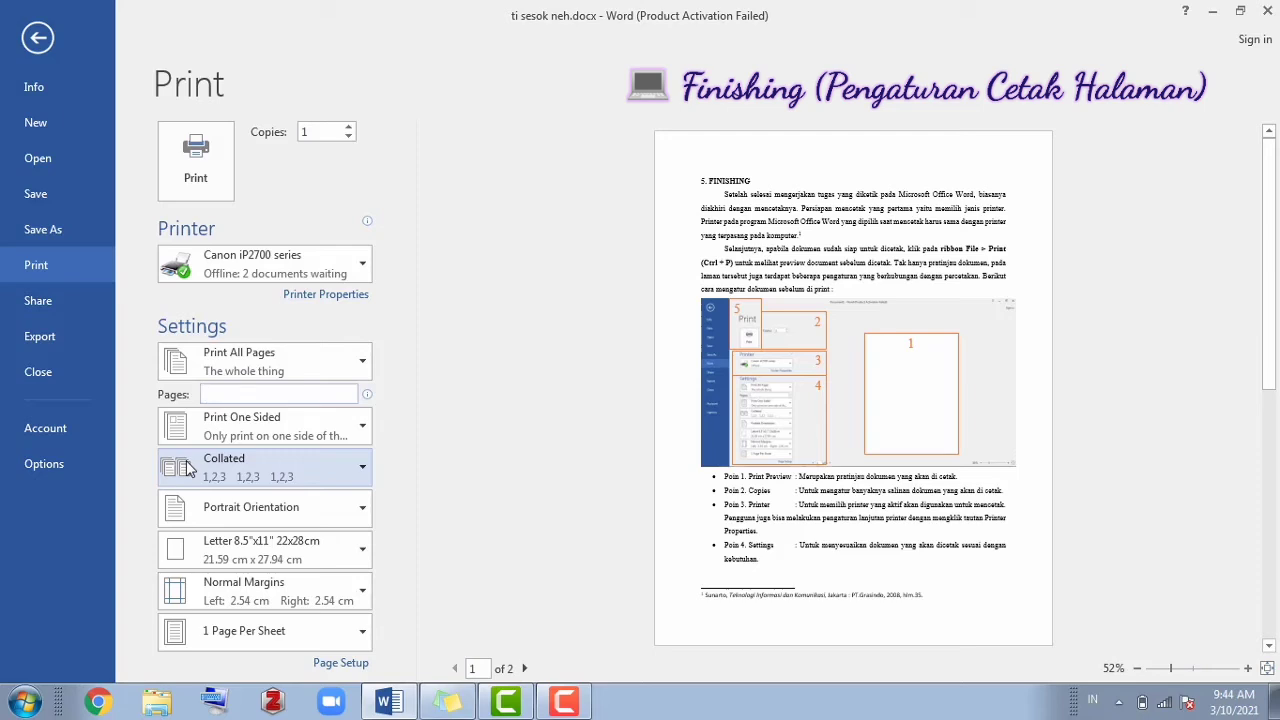
- Examine the collation and page orientation options, keeping Collated and Portrait Orientation
click(330, 466)
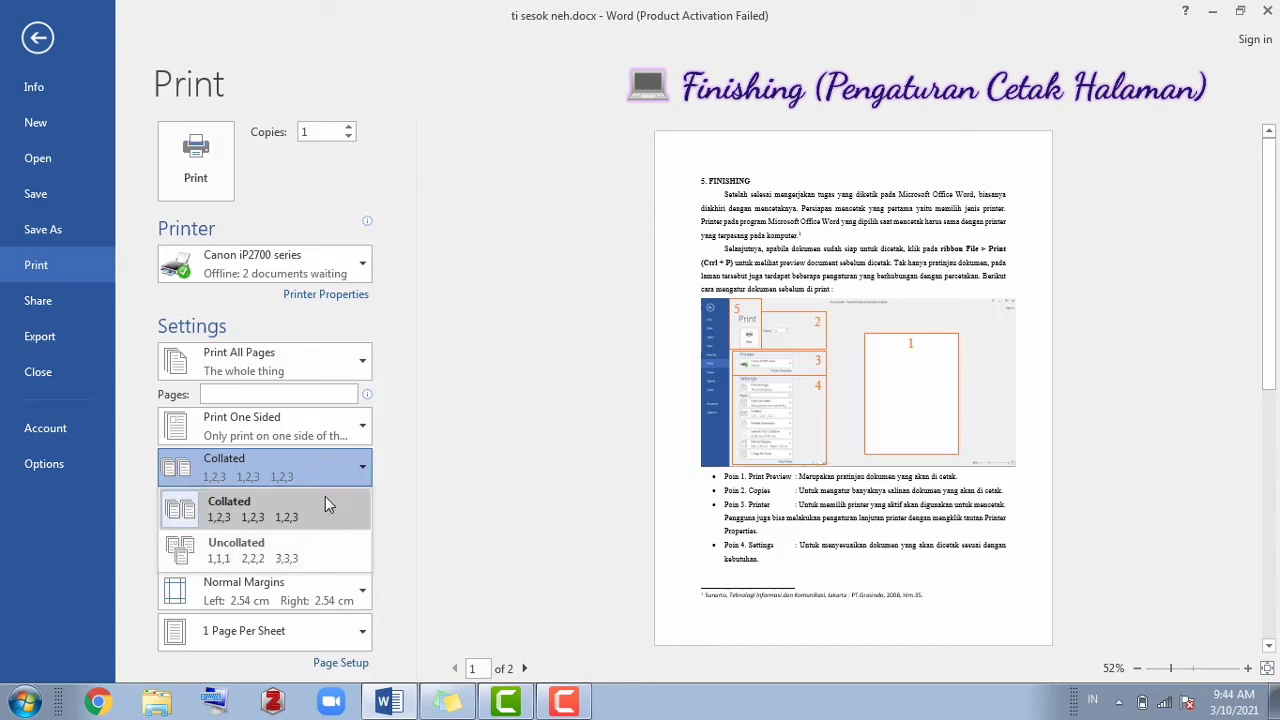
click(335, 461)
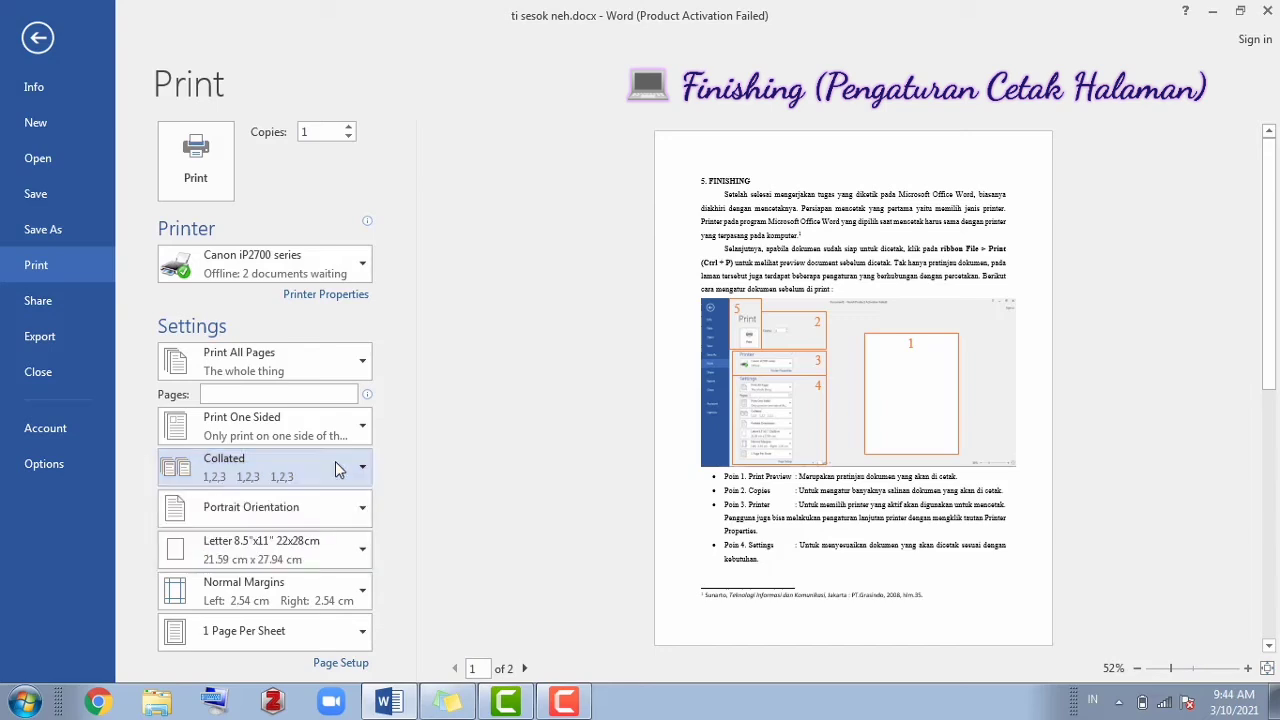
click(318, 510)
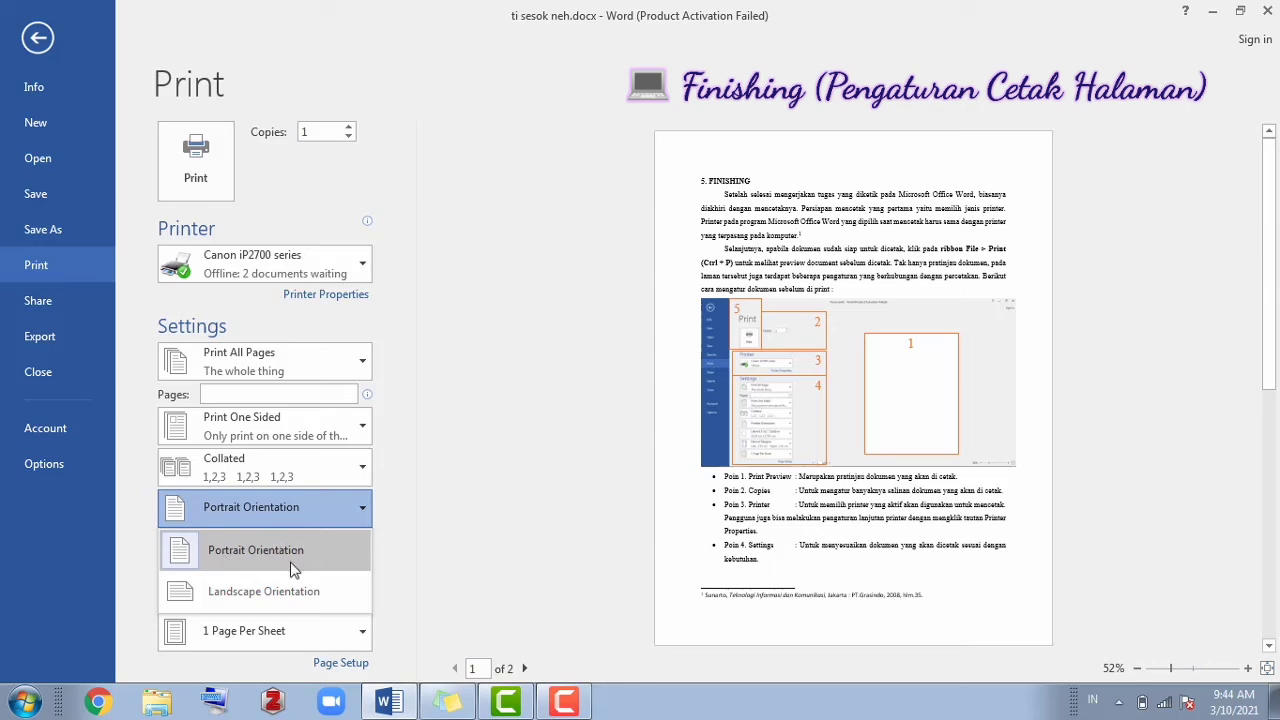
click(362, 511)
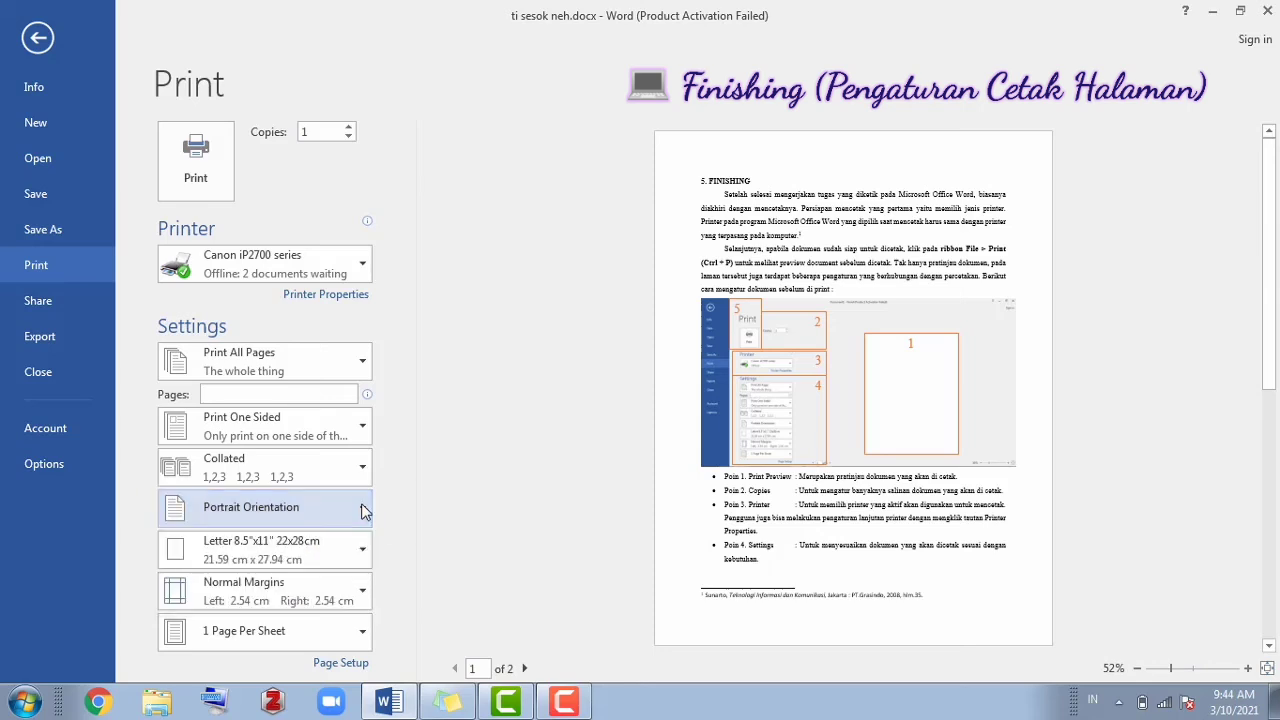
- Examine the paper size, margin and pages-per-sheet options, keeping Letter, Normal Margins and 1 Page Per Sheet
click(352, 554)
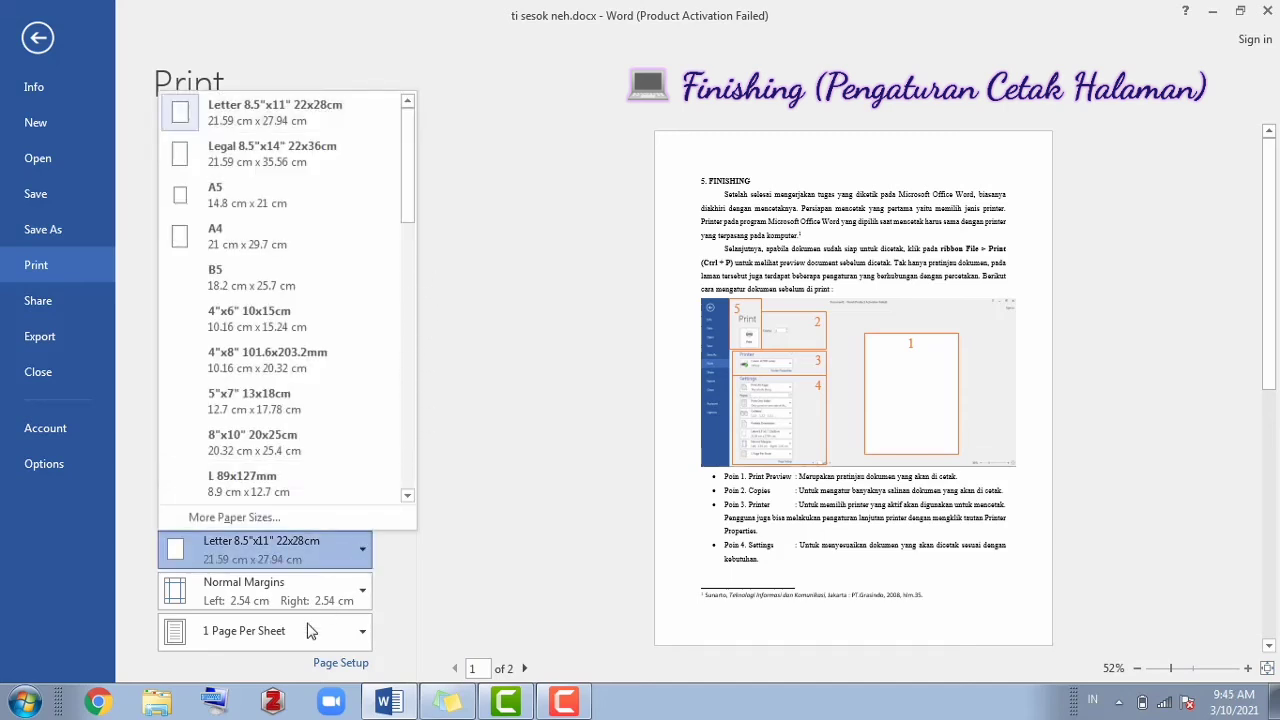
click(314, 558)
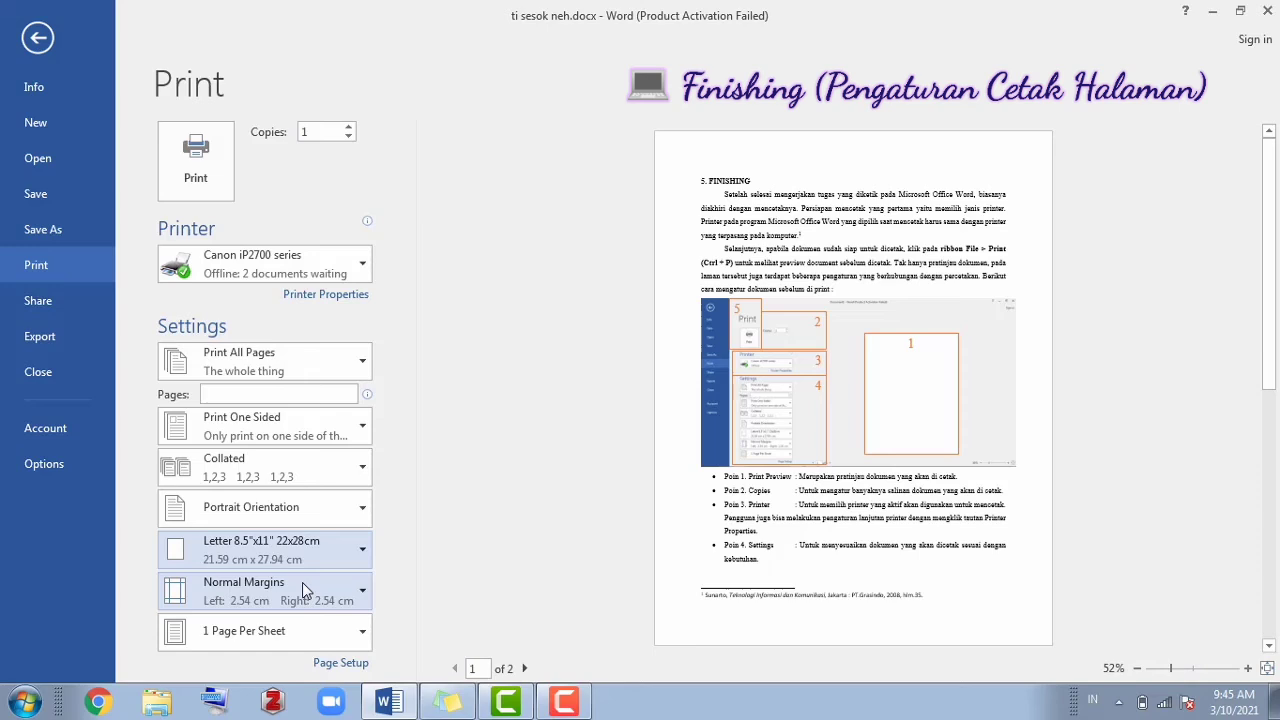
click(305, 590)
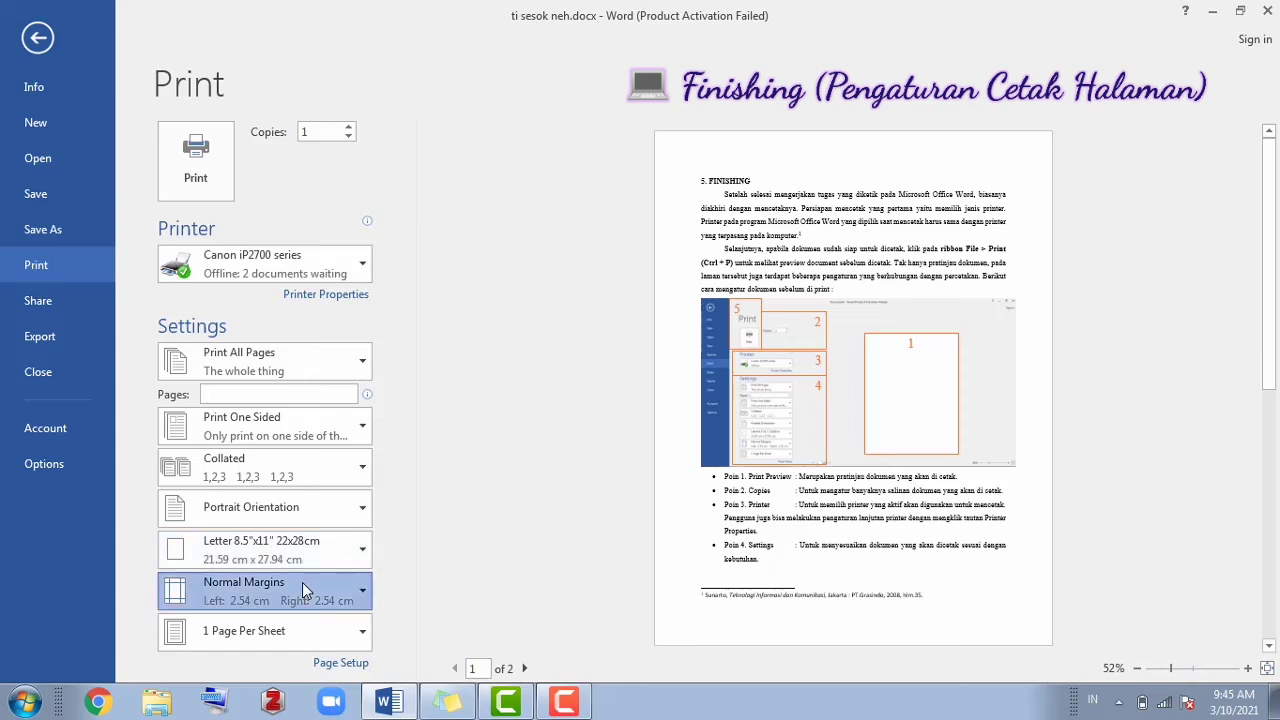
click(346, 637)
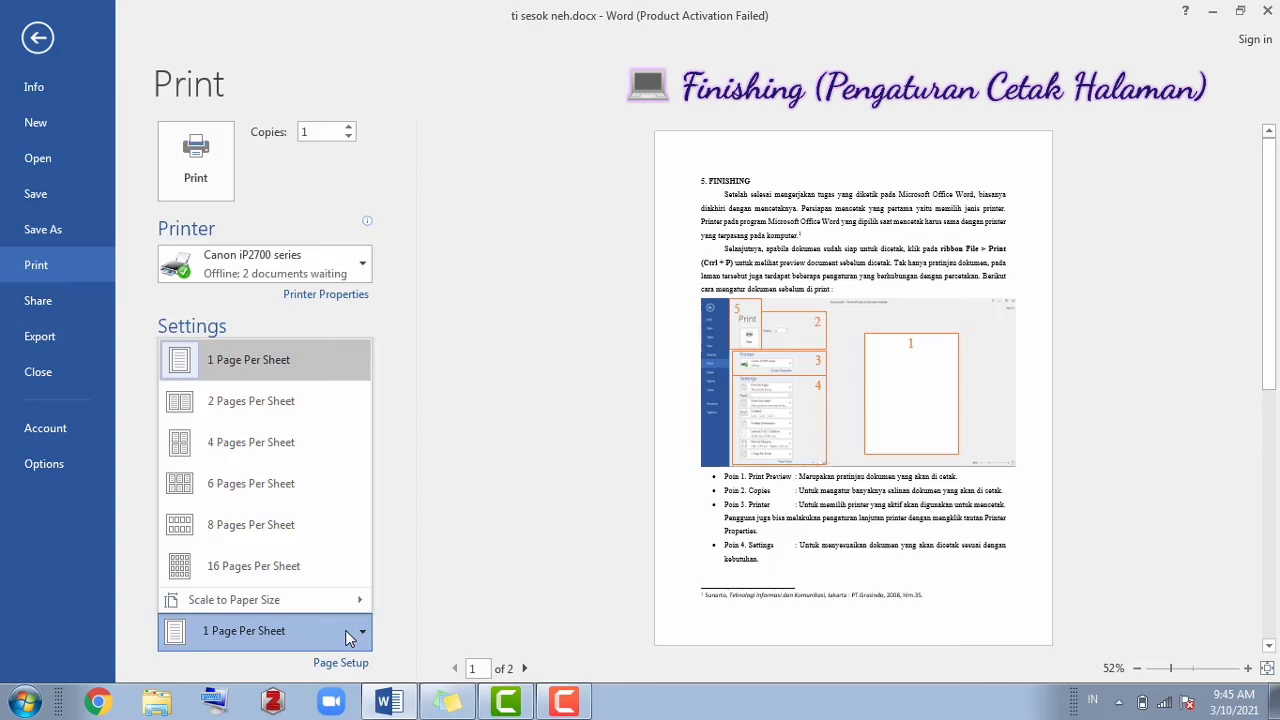
click(349, 638)
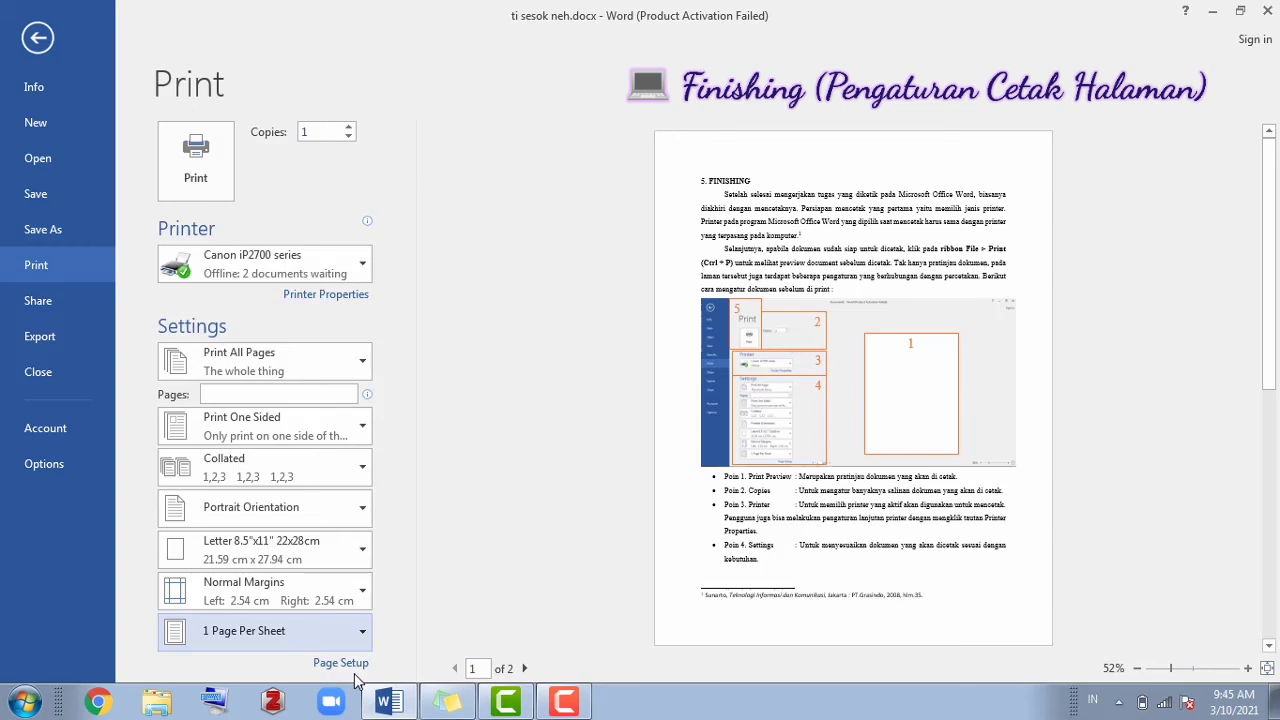
- Preview page 2 of the document, return to page 1, and enlarge the print preview to 90%
click(521, 669)
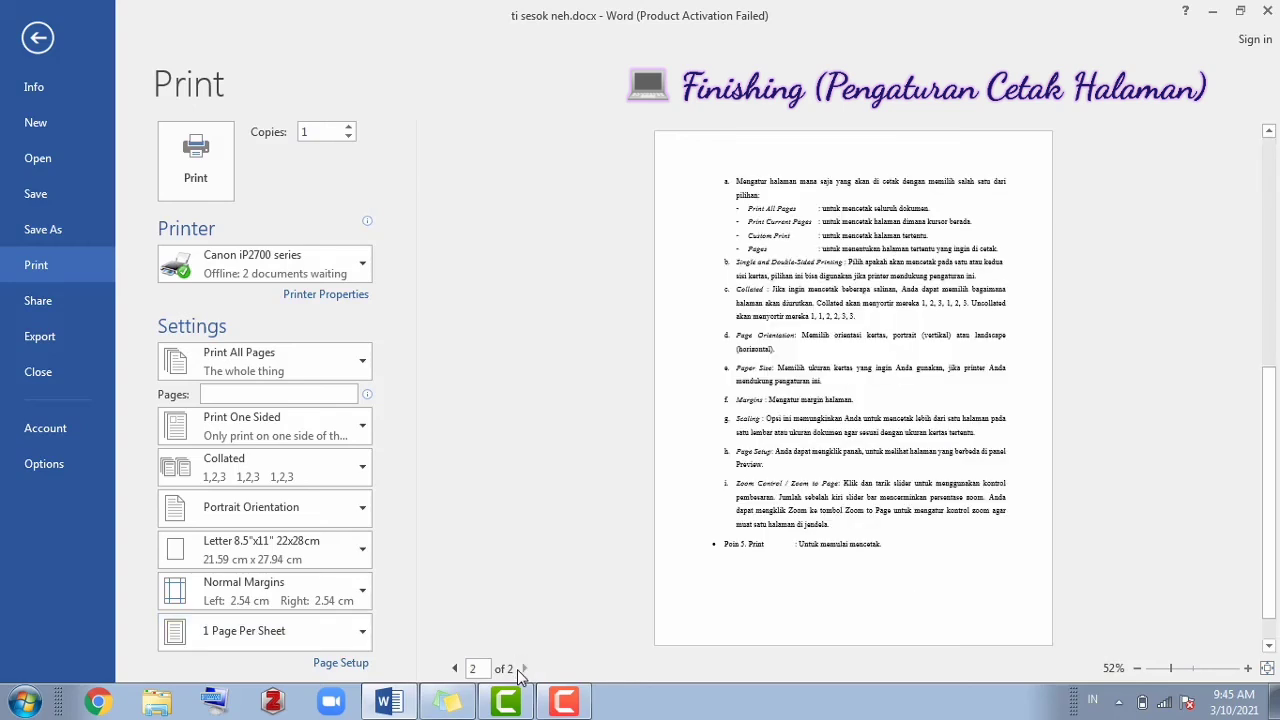
click(456, 669)
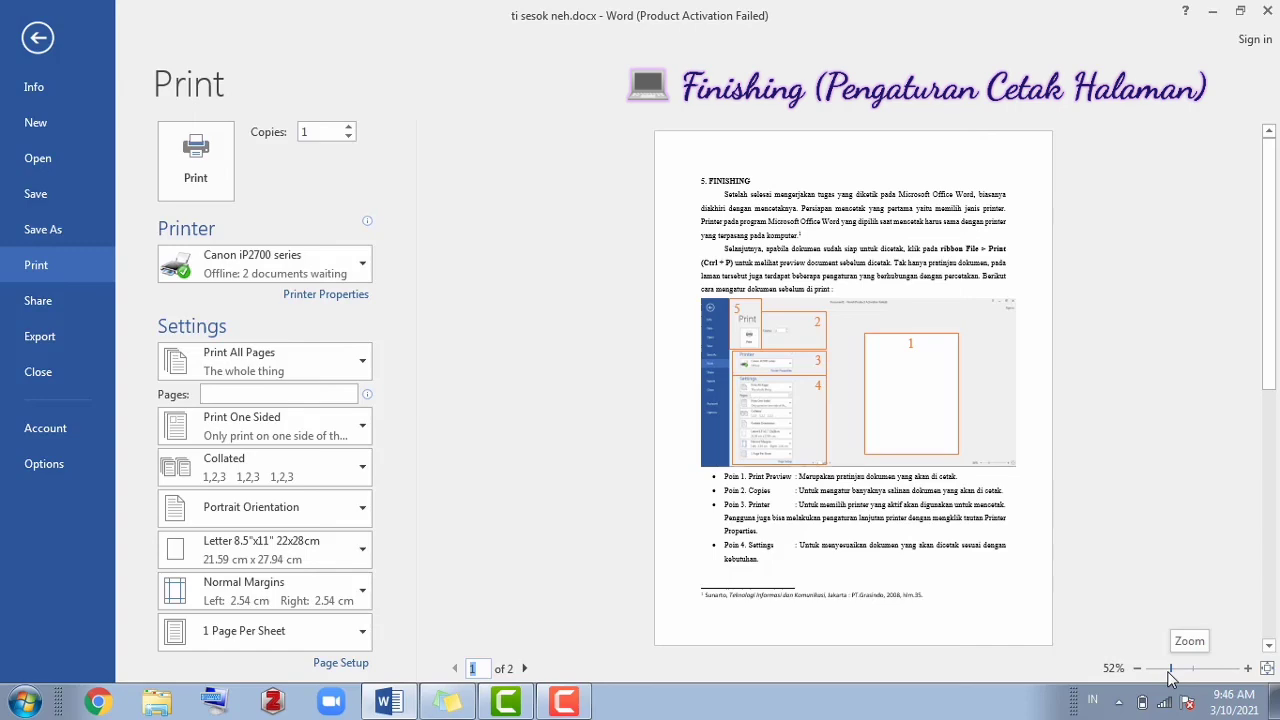
drag(1172, 678, 1190, 677)
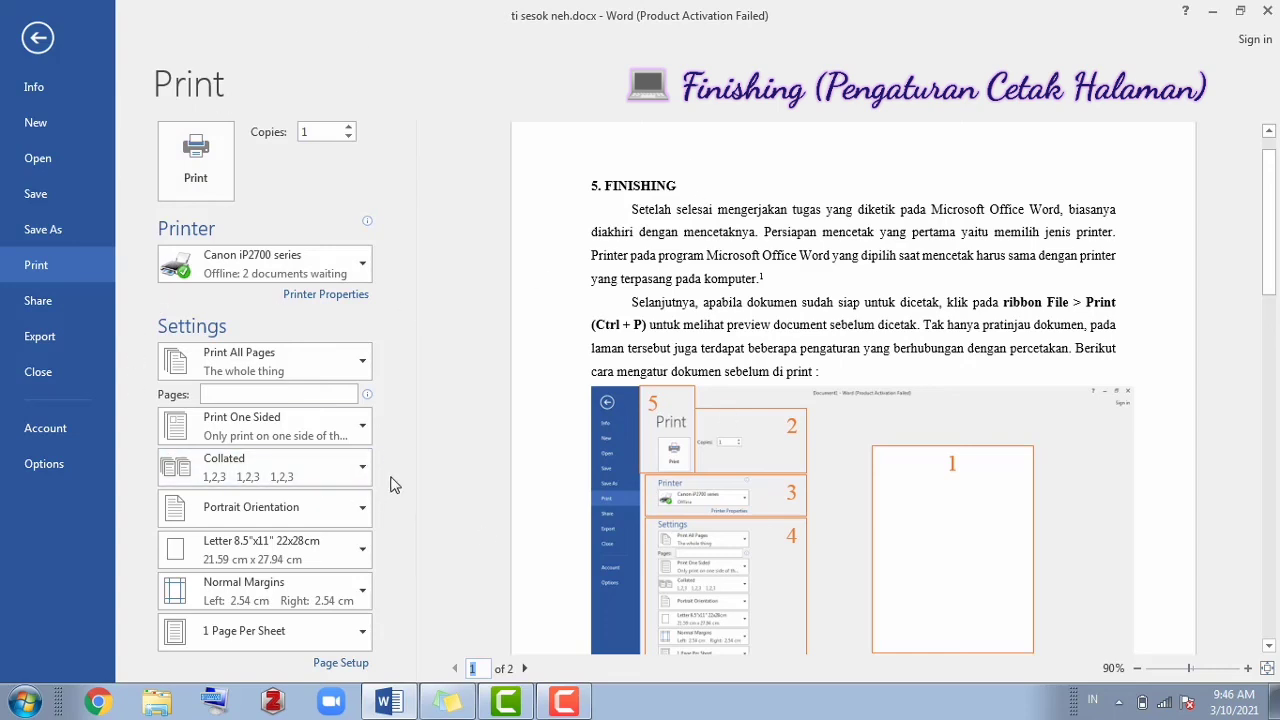
- Print one copy of the whole document on the Canon iP2700 series printer
click(188, 154)
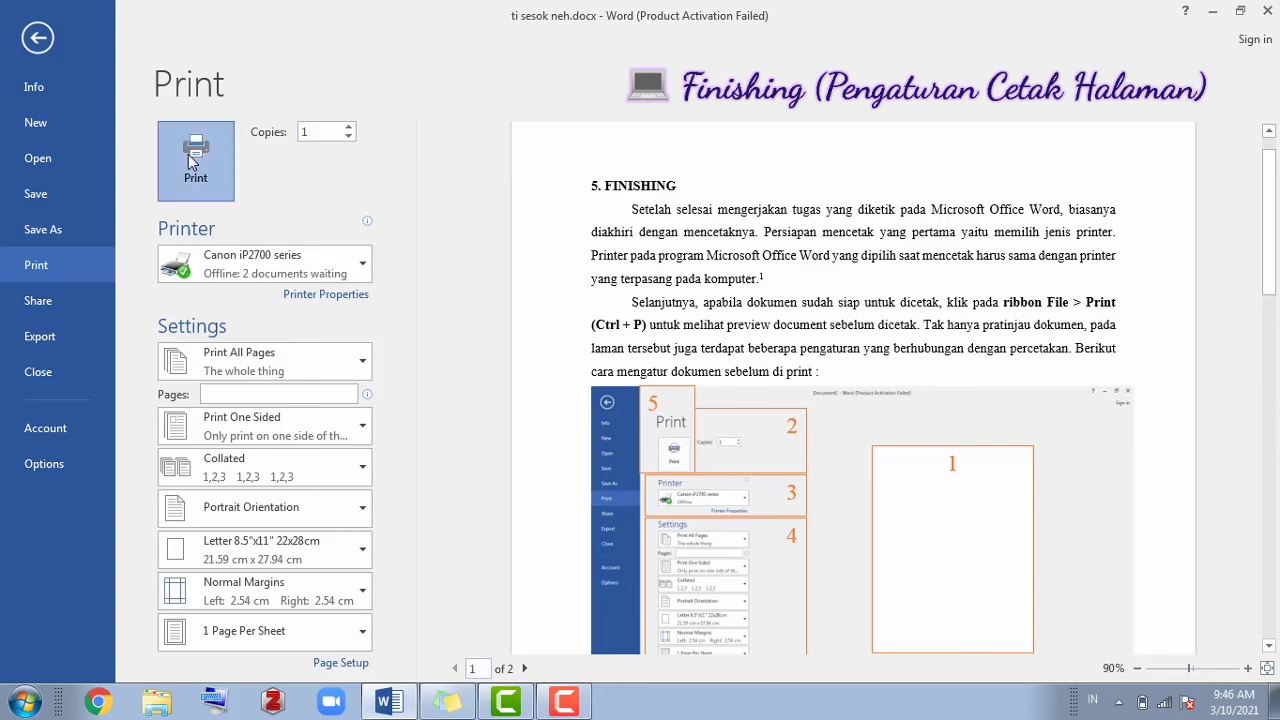